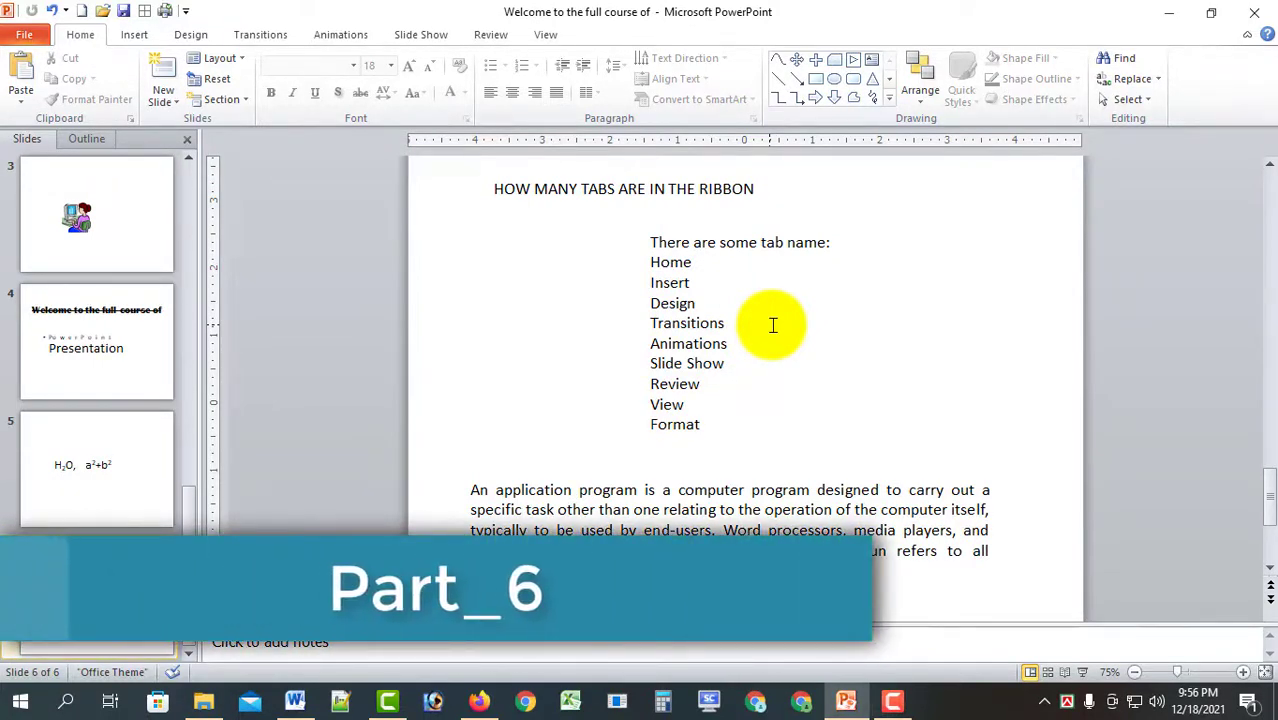
{"action": "left_click", "coordinate": [708, 244]}
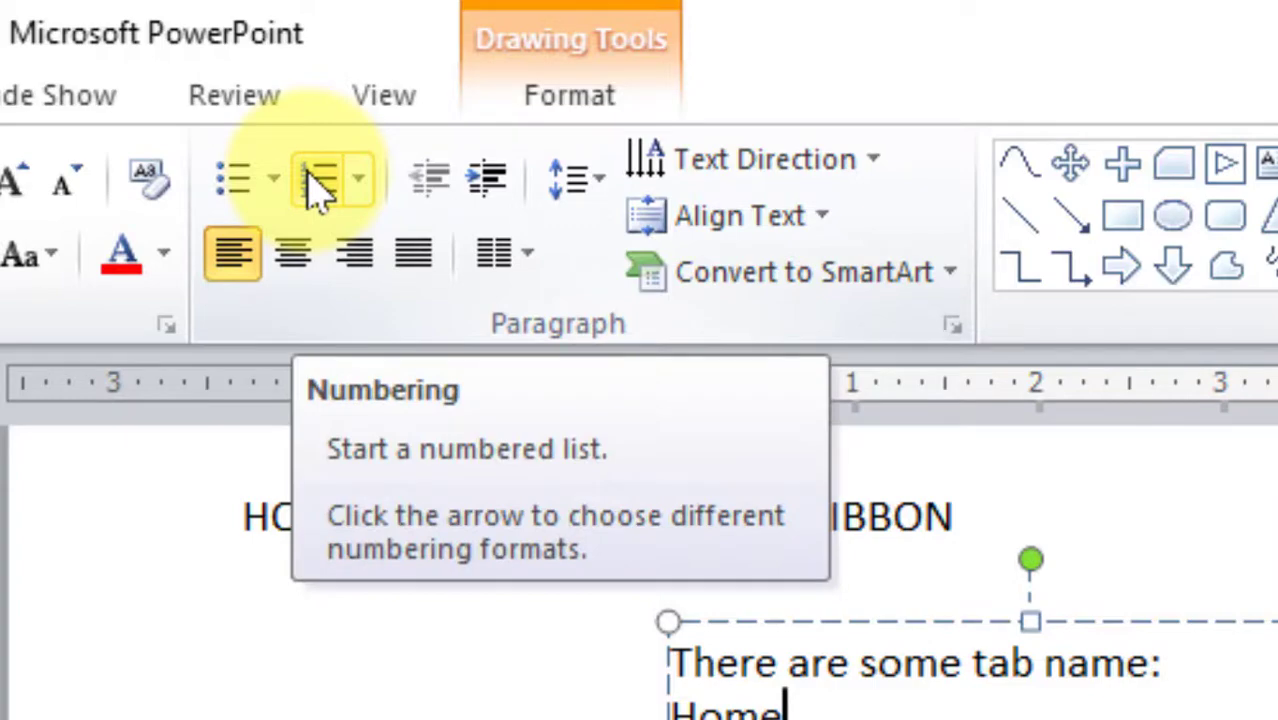
{"action": "left_click", "coordinate": [533, 517]}
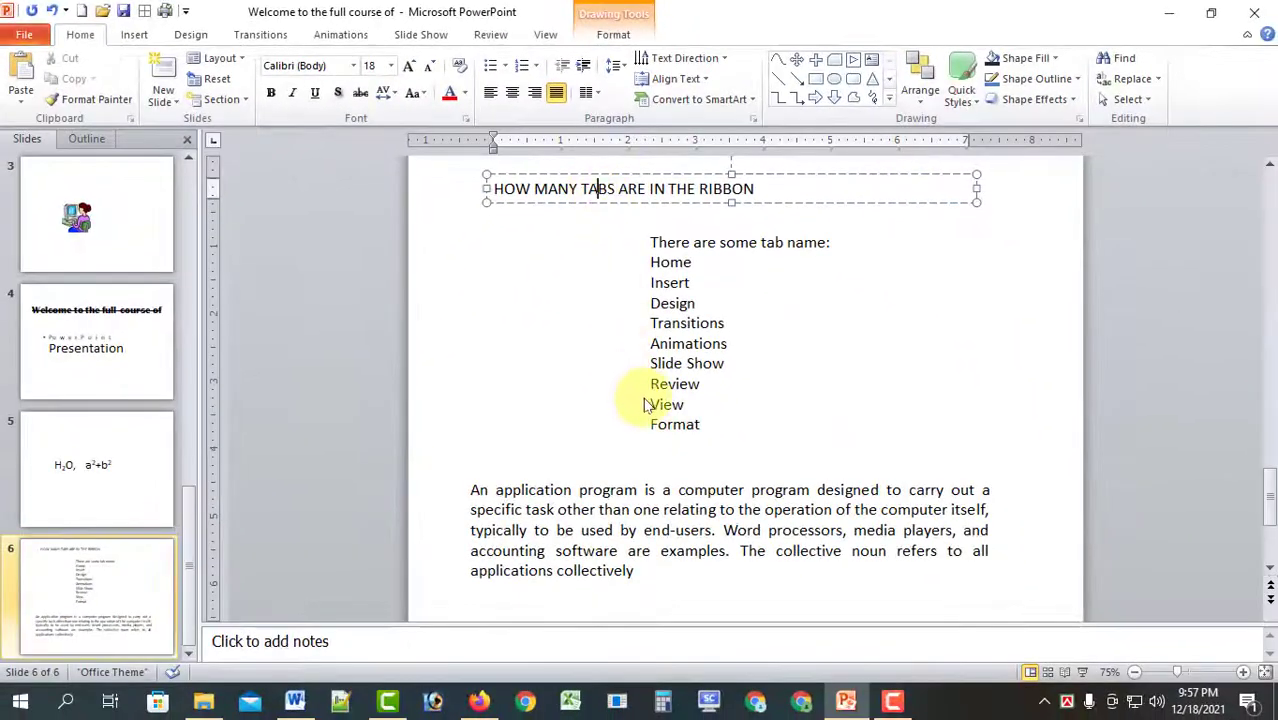
{"action": "left_click", "coordinate": [665, 342]}
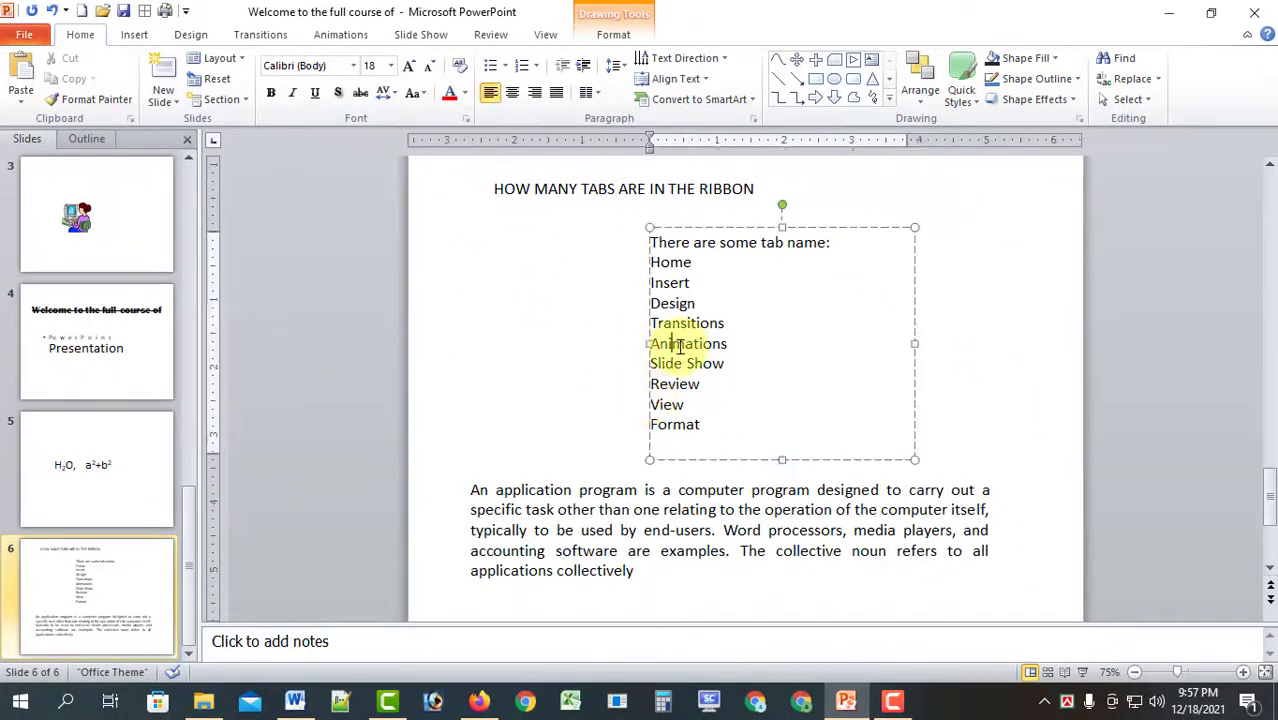
{"action": "left_click", "coordinate": [607, 191]}
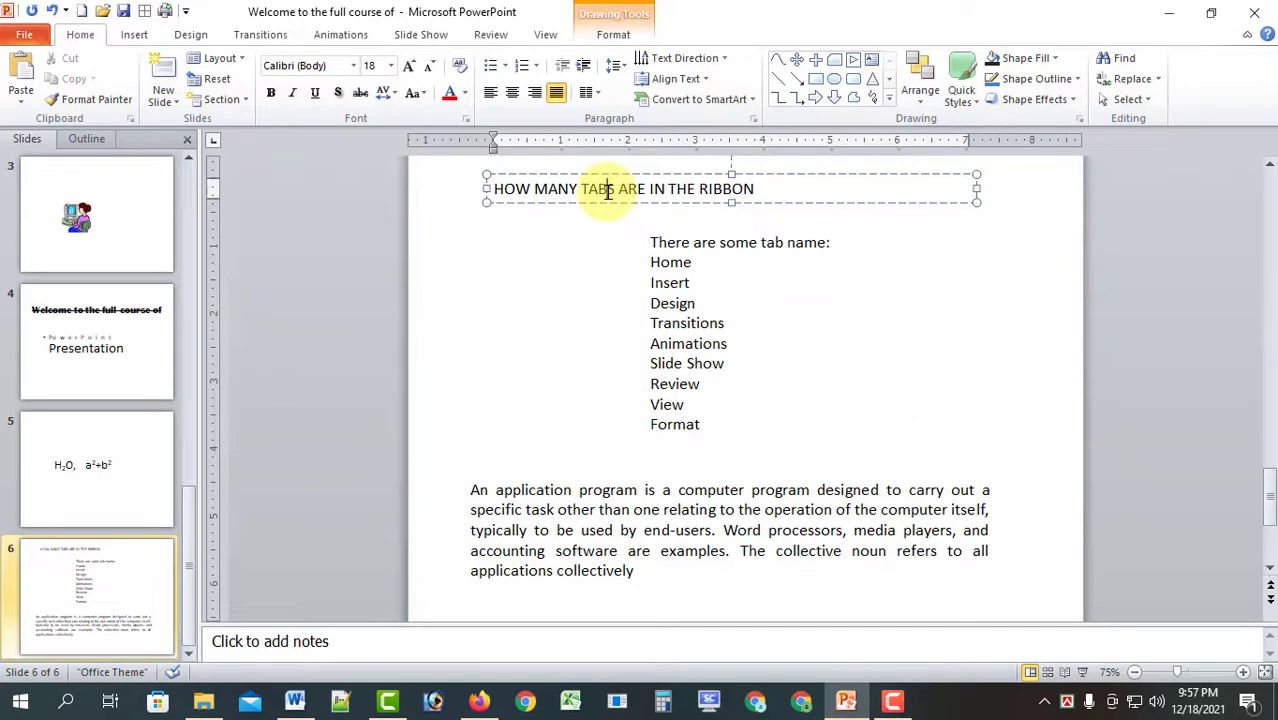
{"action": "left_click", "coordinate": [672, 279]}
- Undo the justified alignment of the paragraph about application programs below the tab list
{"action": "left_click", "coordinate": [600, 498]}
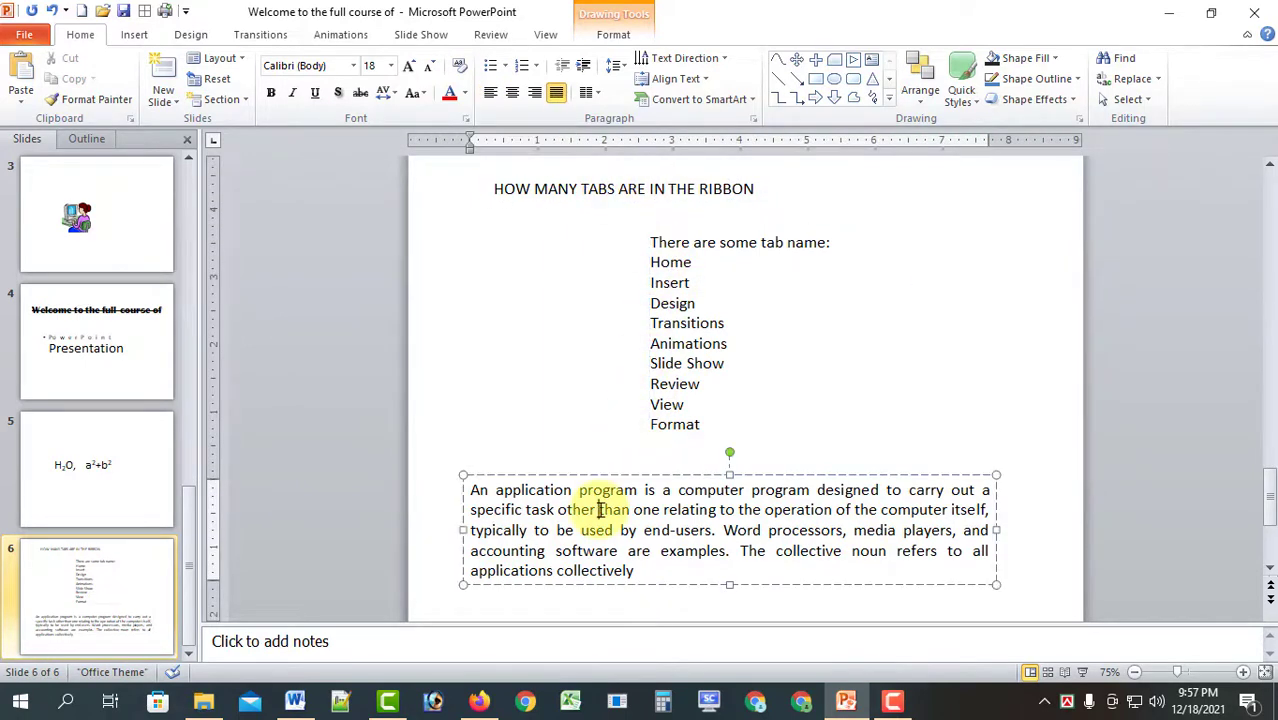
{"action": "key", "text": "ctrl+z"}
{"action": "left_click", "coordinate": [610, 507]}
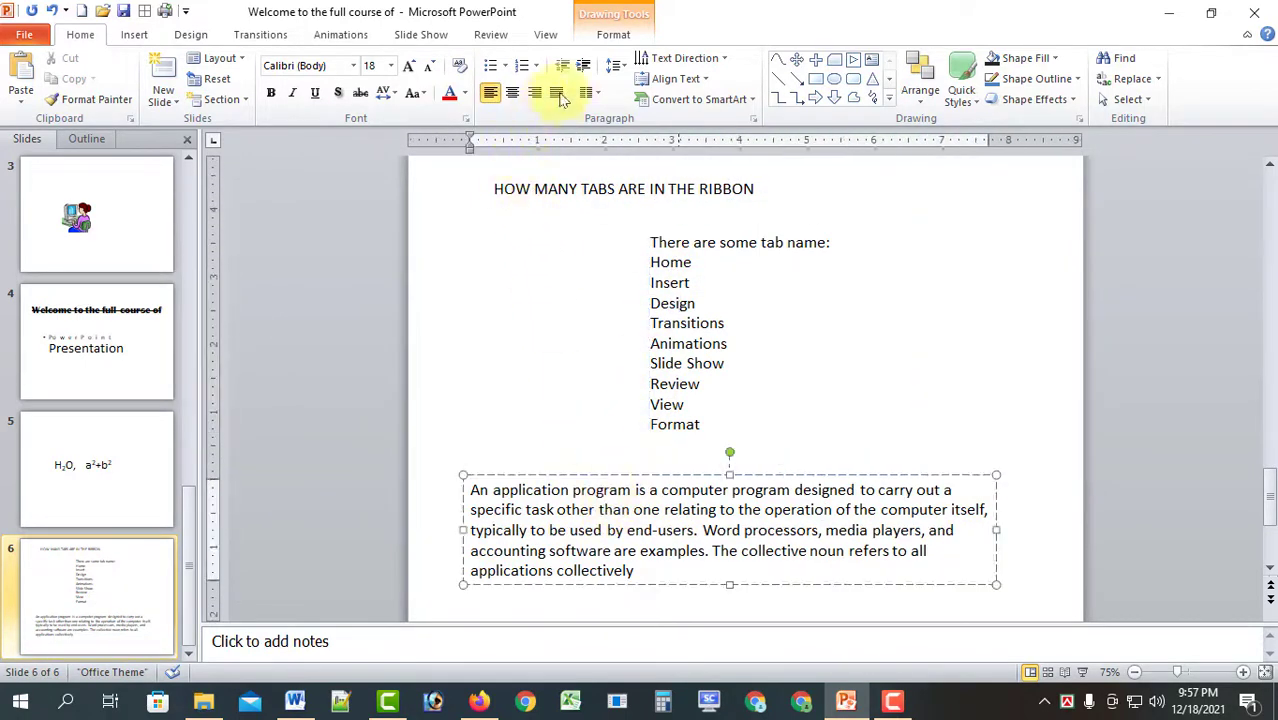
- Try centre alignment on the heading "HOW MANY TABS ARE IN THE RIBBON" and finish with right alignment
{"action": "left_click", "coordinate": [598, 184]}
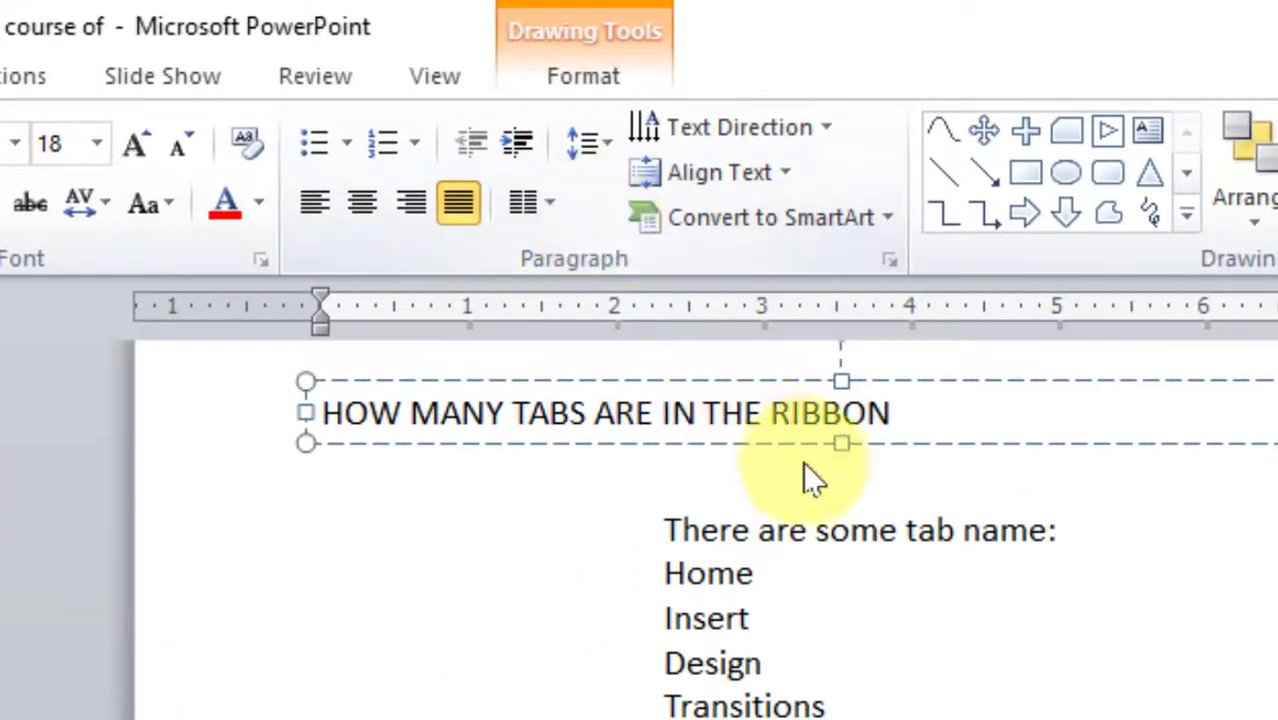
{"action": "left_click_drag", "start_coordinate": [897, 413], "coordinate": [285, 434]}
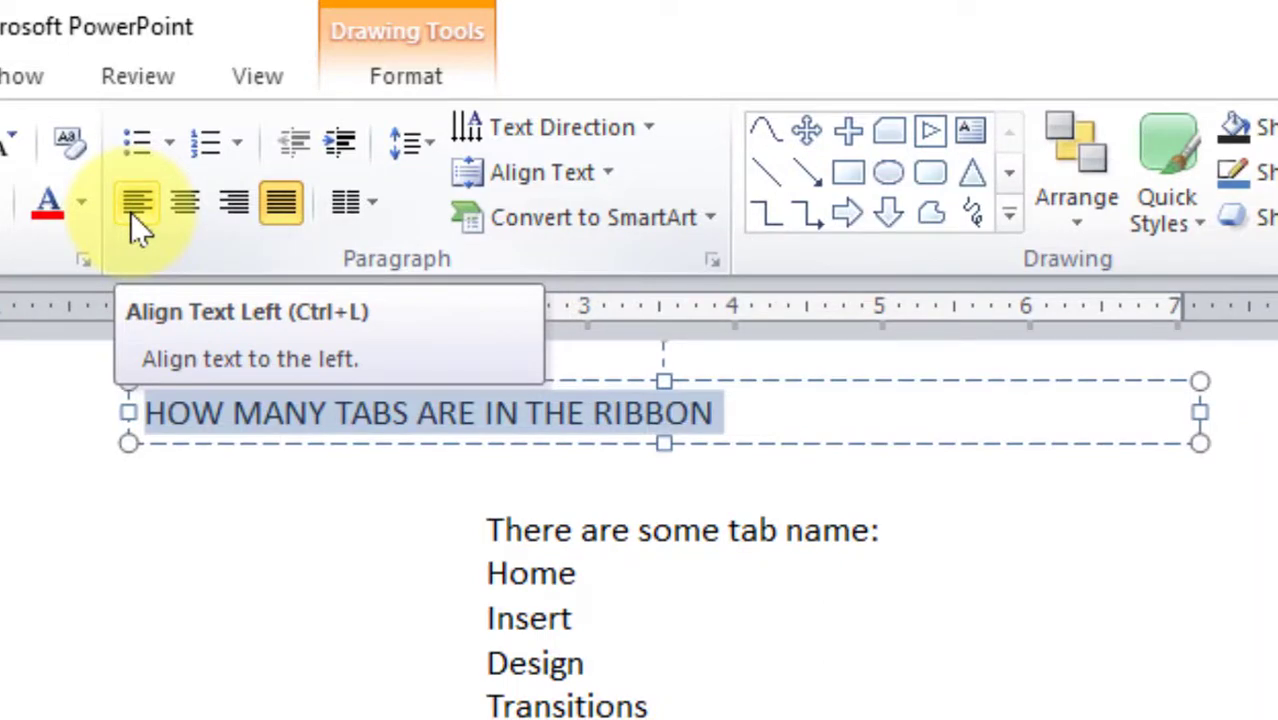
{"action": "left_click", "coordinate": [184, 210]}
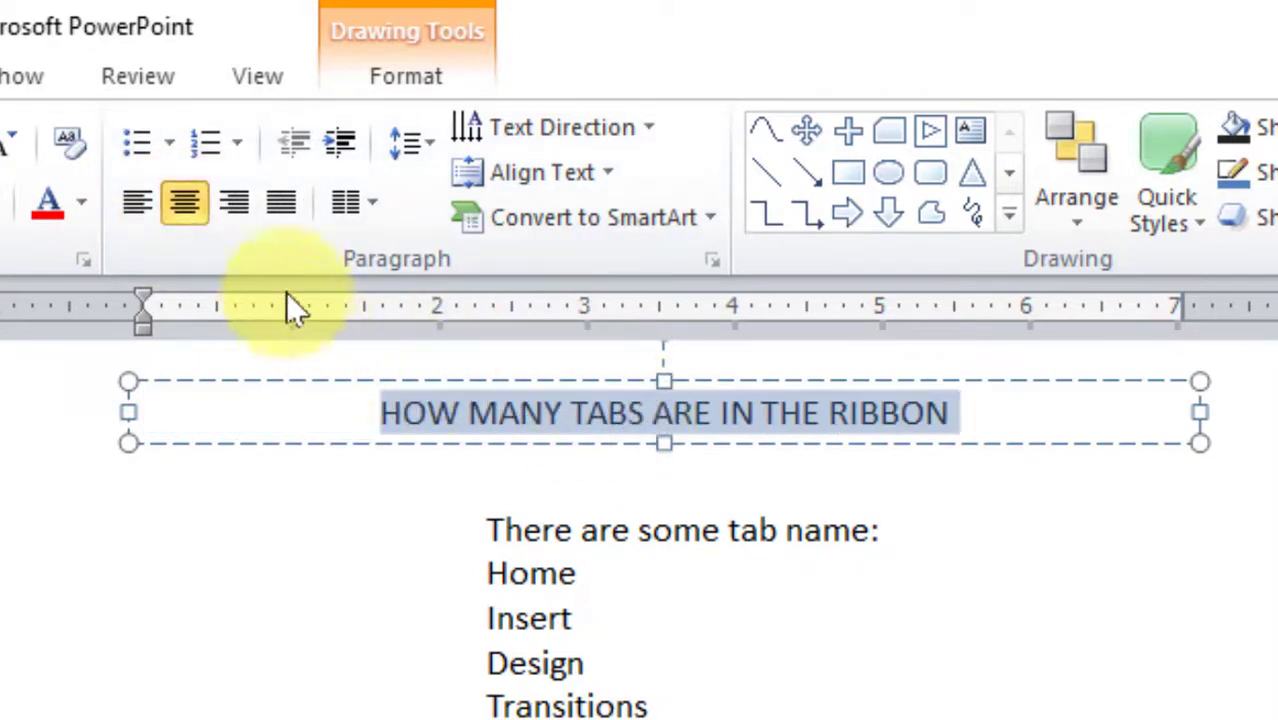
{"action": "left_click", "coordinate": [236, 210]}
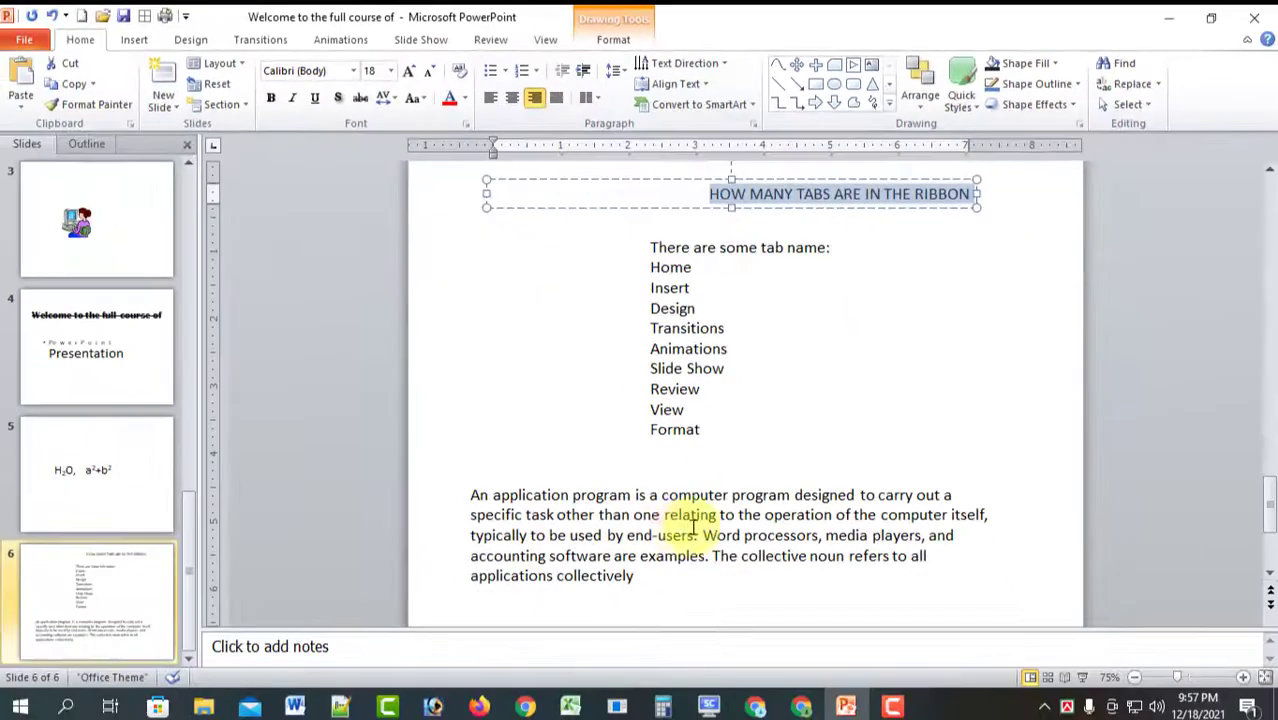
- Justify the whole paragraph about application programs below the tab list
{"action": "left_click", "coordinate": [681, 530]}
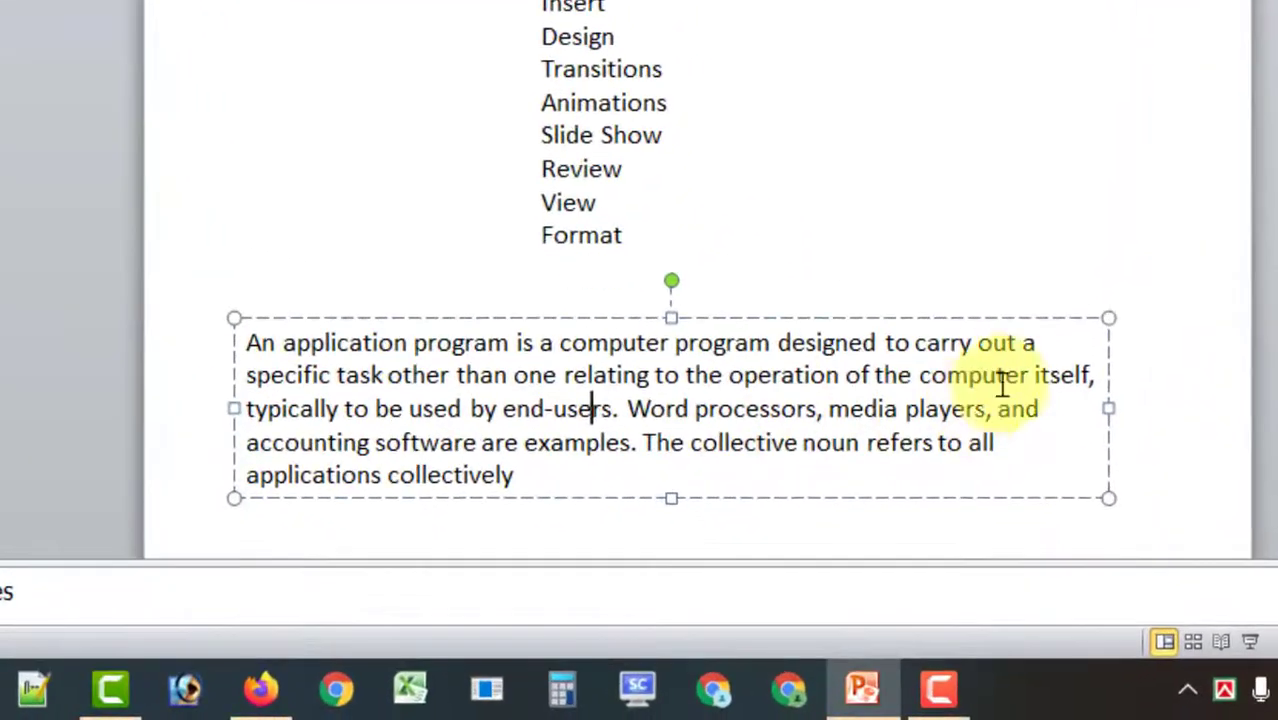
{"action": "double_click", "coordinate": [1055, 345]}
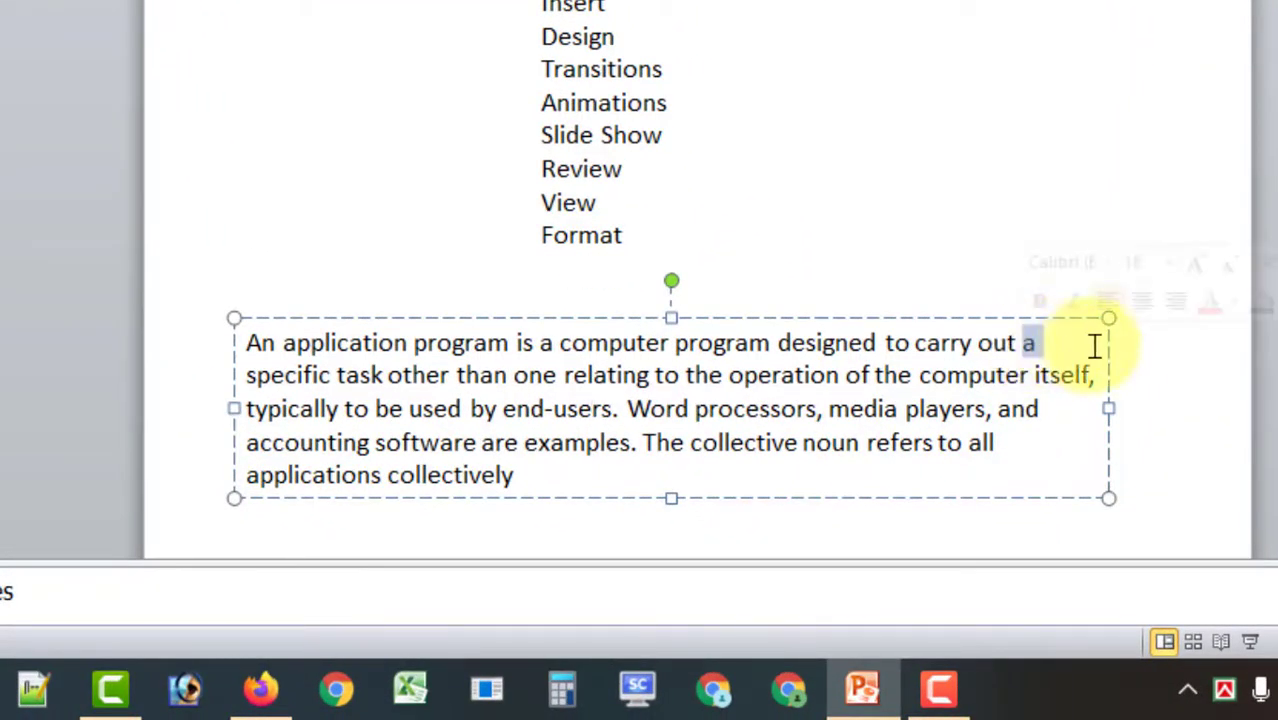
{"action": "left_click", "coordinate": [1085, 375]}
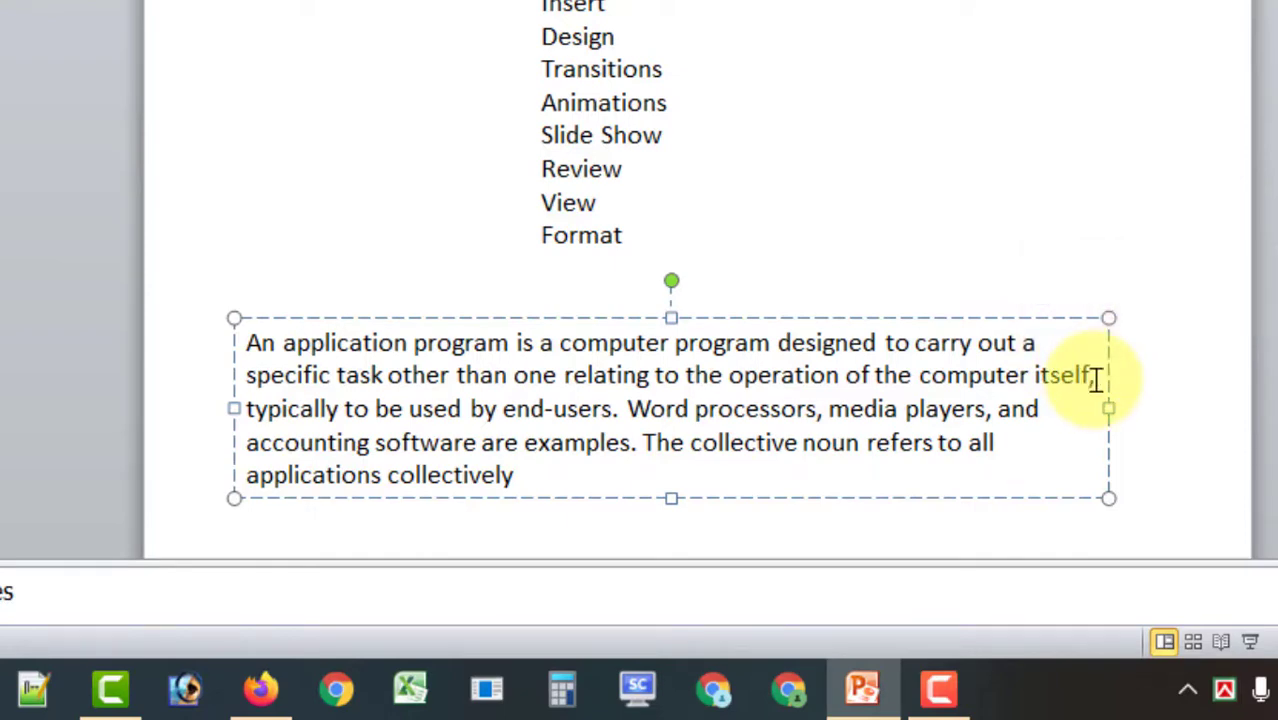
{"action": "left_click", "coordinate": [1047, 408]}
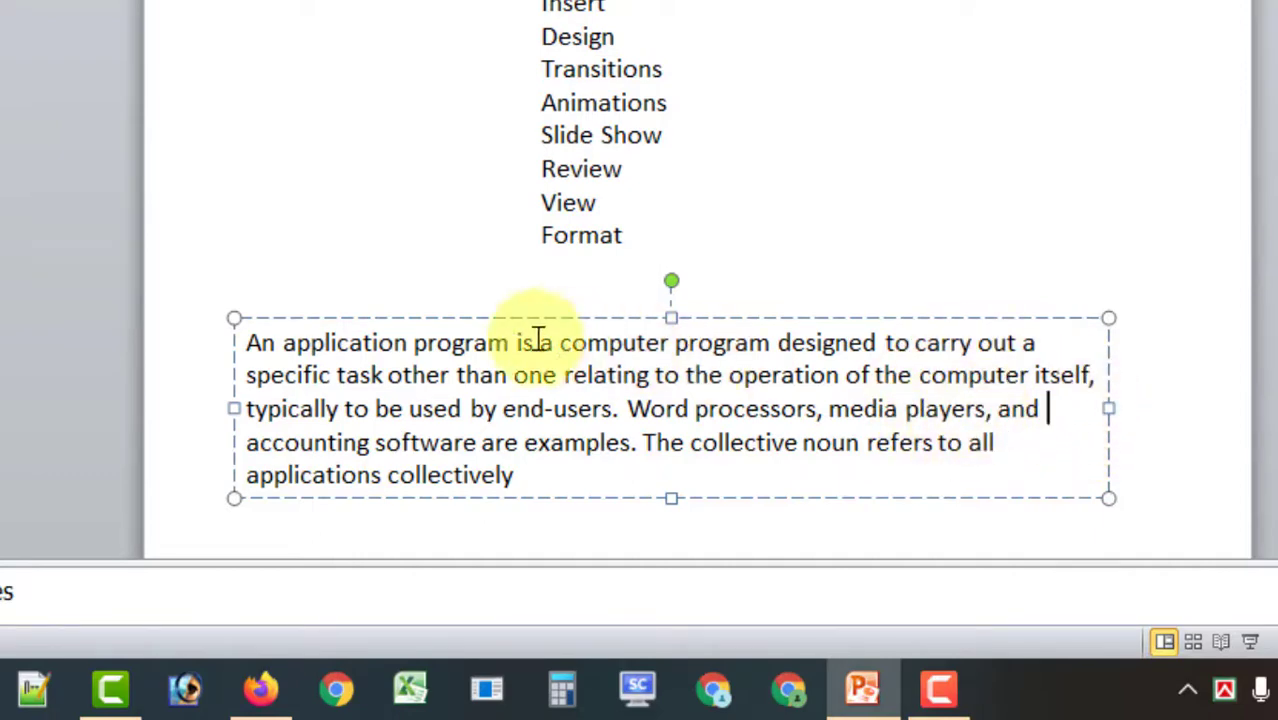
{"action": "left_click", "coordinate": [508, 319]}
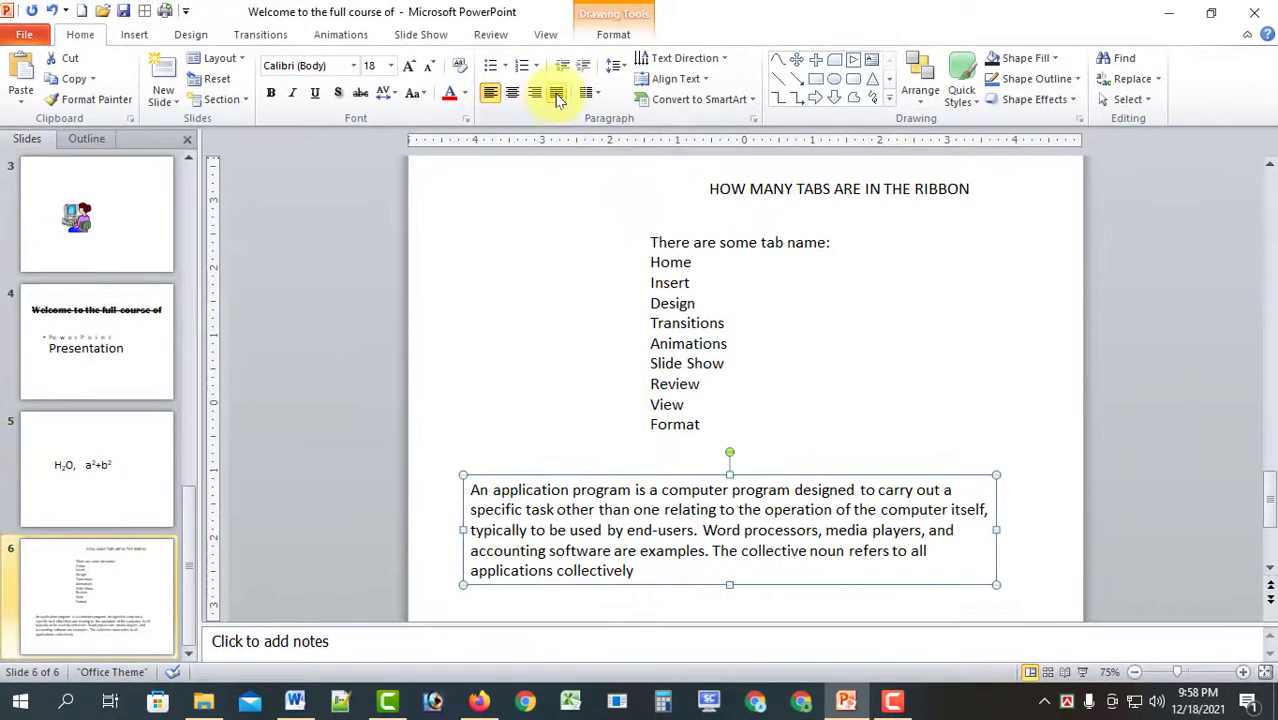
{"action": "left_click", "coordinate": [557, 93]}
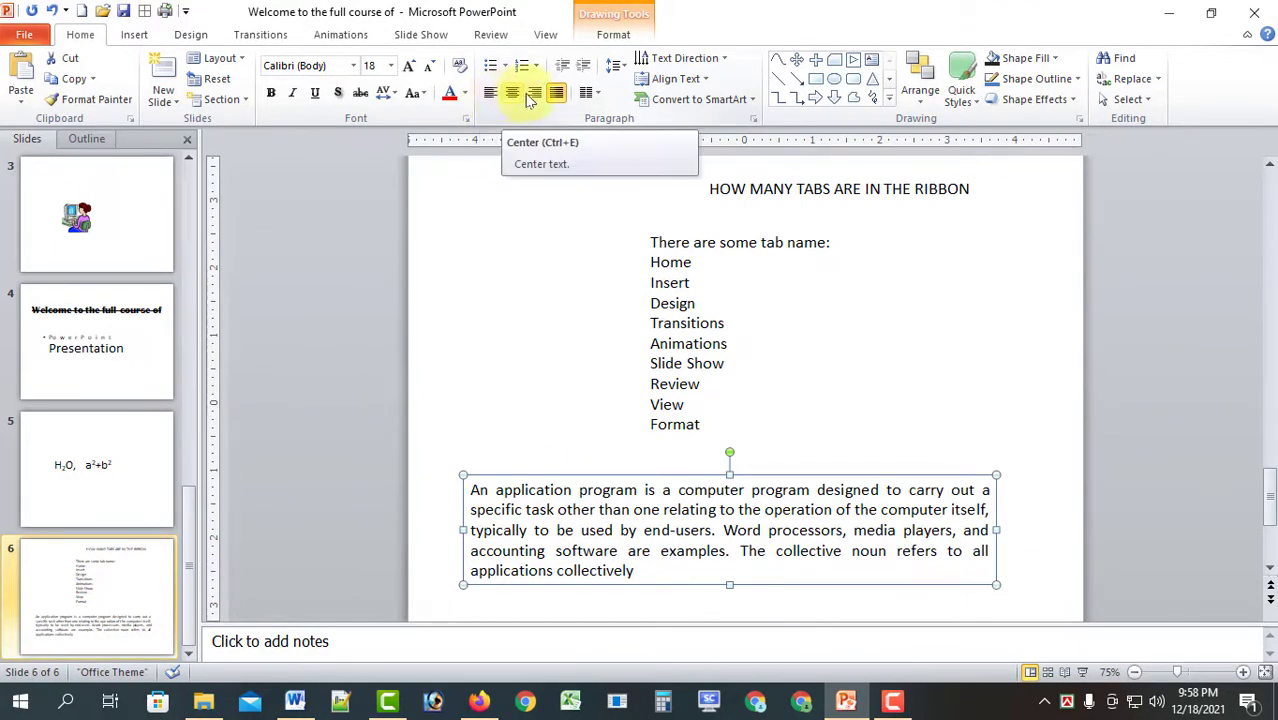
- Split the application program paragraph into three columns and reduce the spacing between them
{"action": "left_click", "coordinate": [592, 95]}
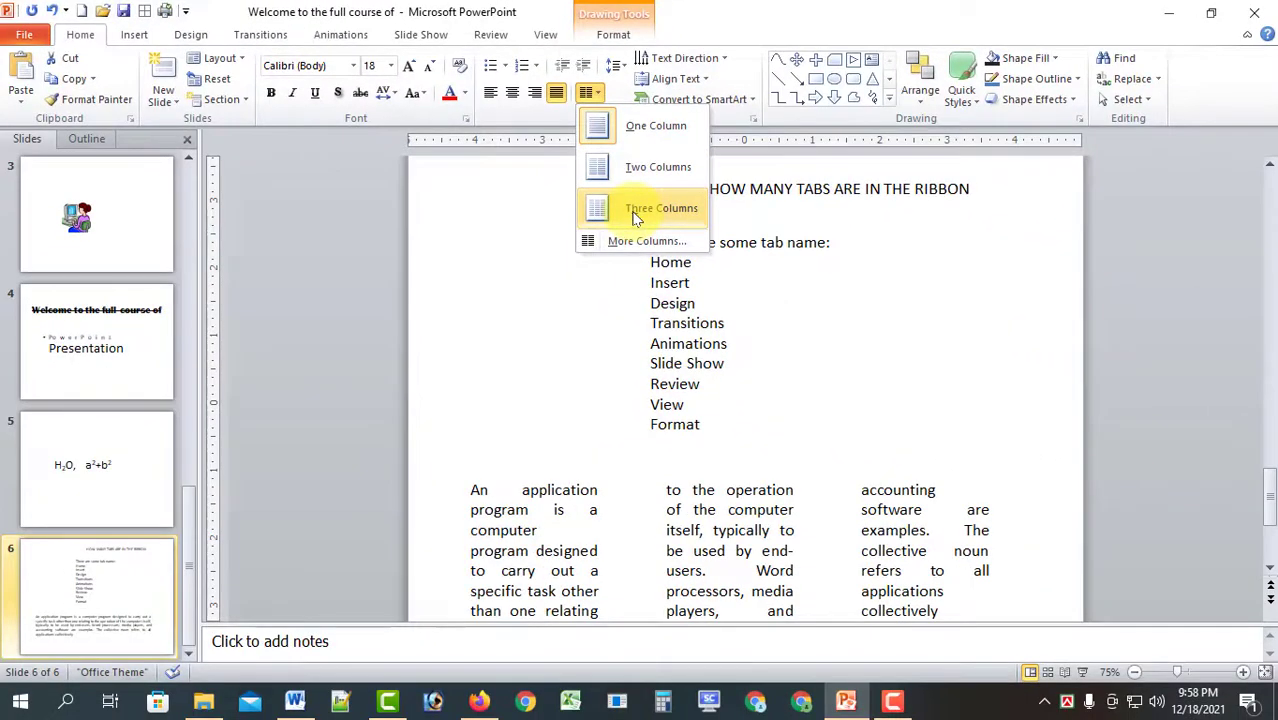
{"action": "left_click", "coordinate": [634, 210]}
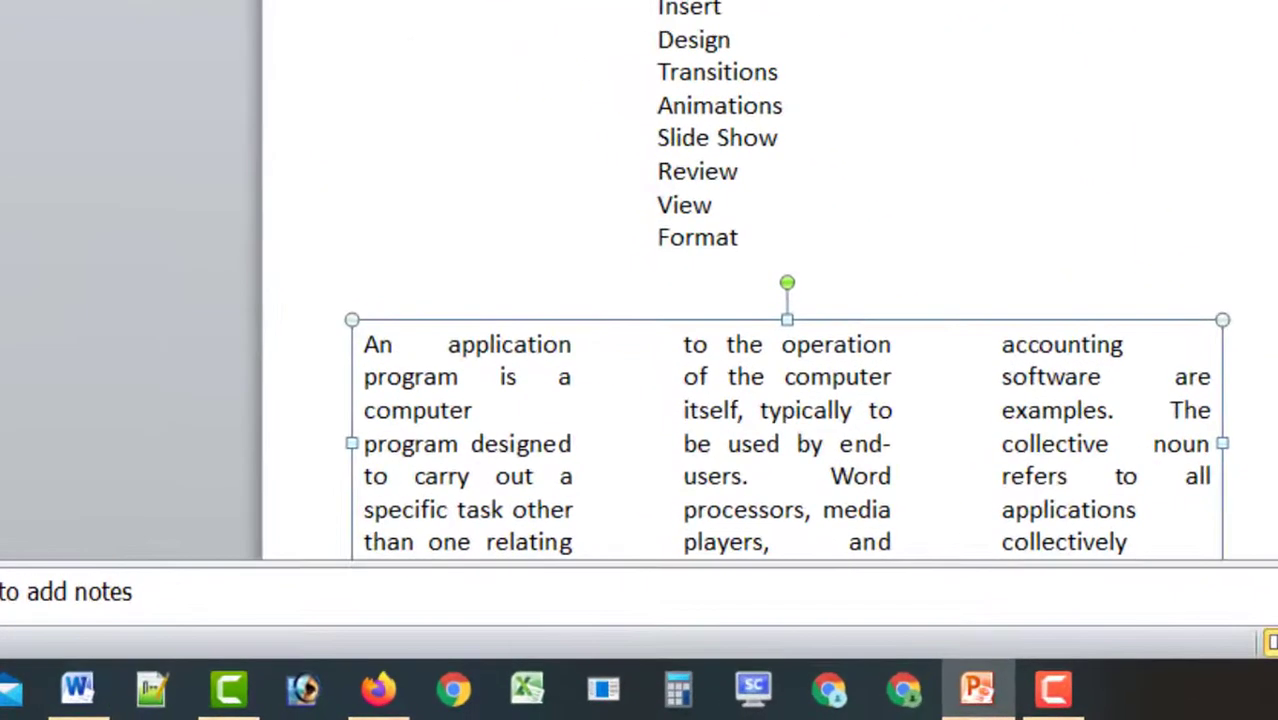
{"action": "left_click", "coordinate": [686, 443]}
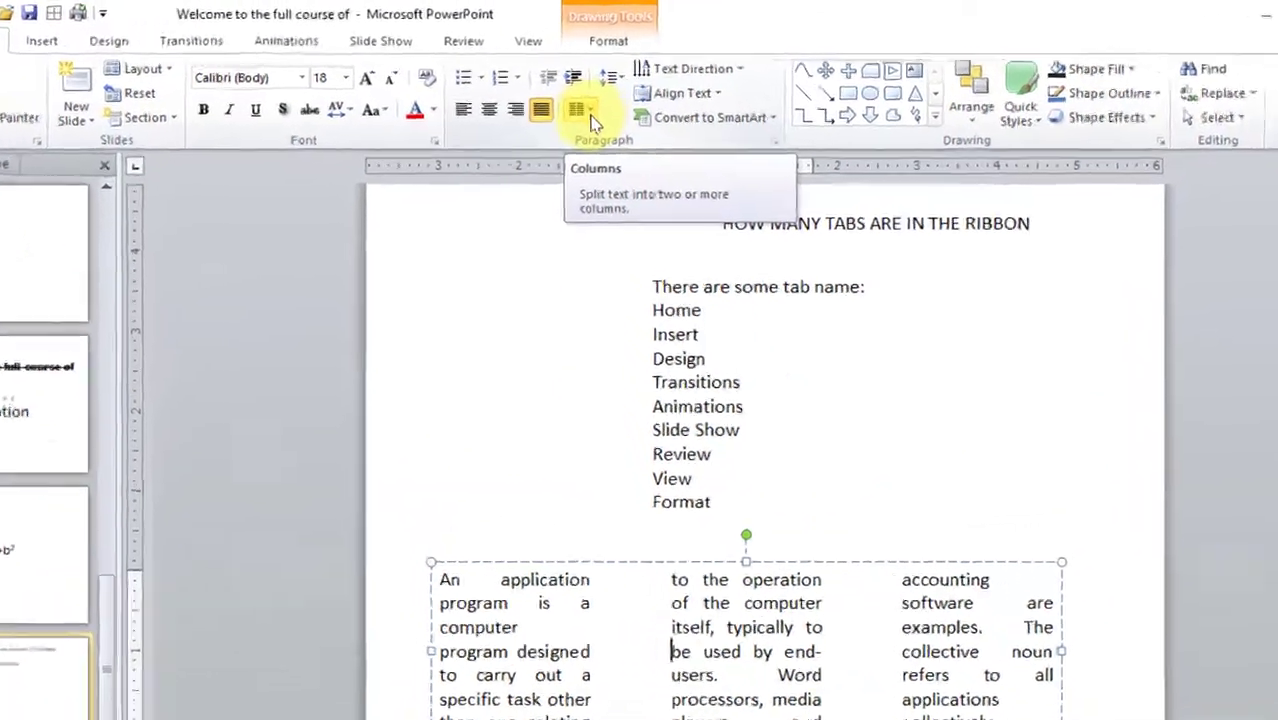
{"action": "left_click", "coordinate": [592, 96]}
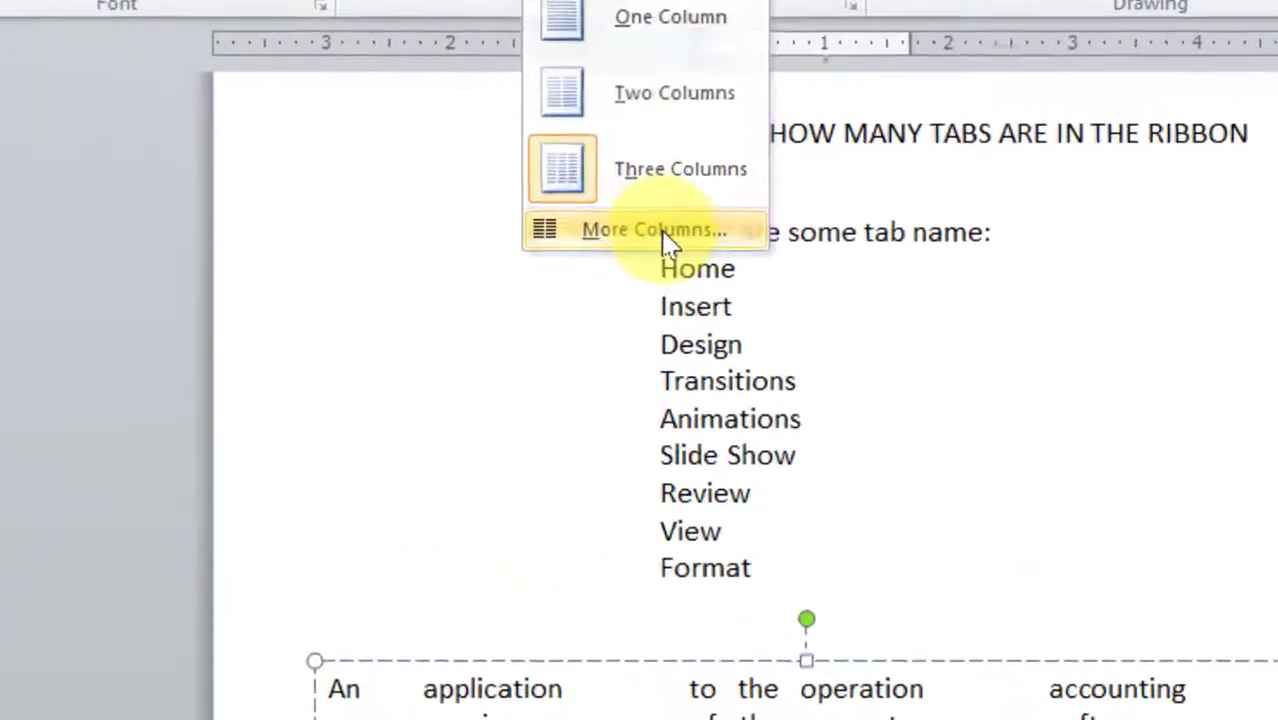
{"action": "left_click", "coordinate": [632, 342]}
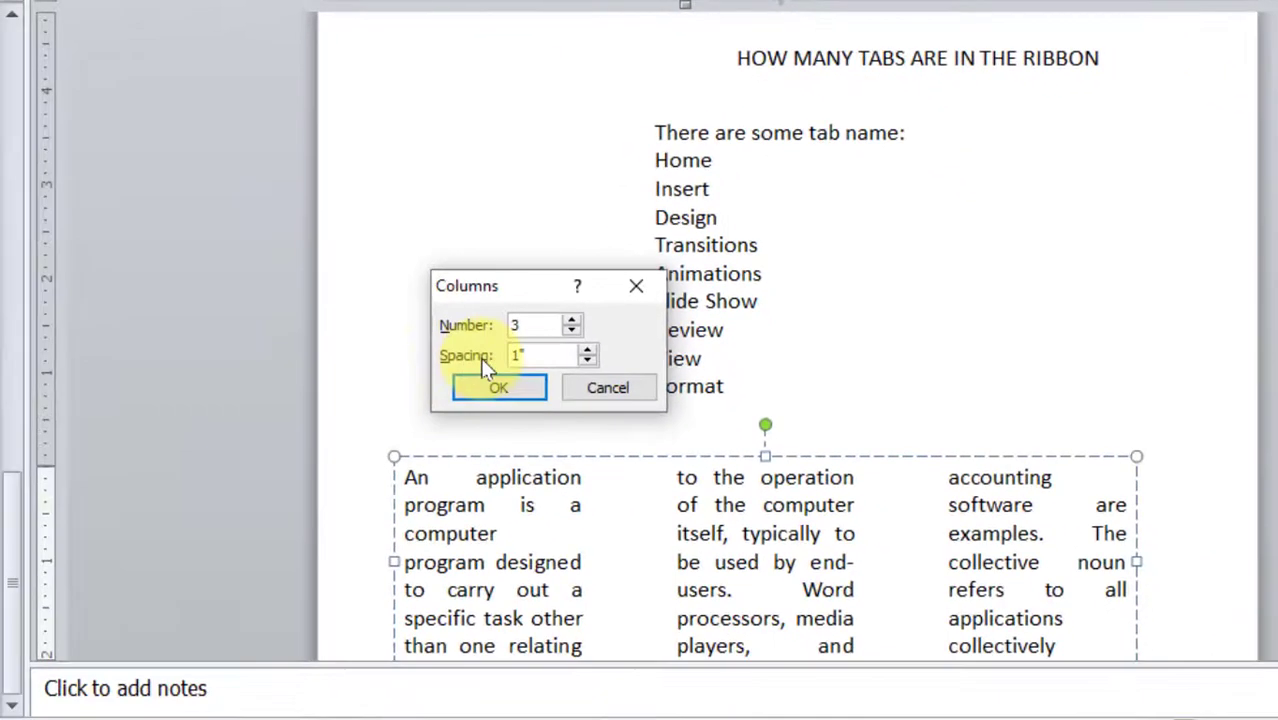
{"action": "left_click", "coordinate": [587, 350]}
{"action": "left_click", "coordinate": [587, 350]}
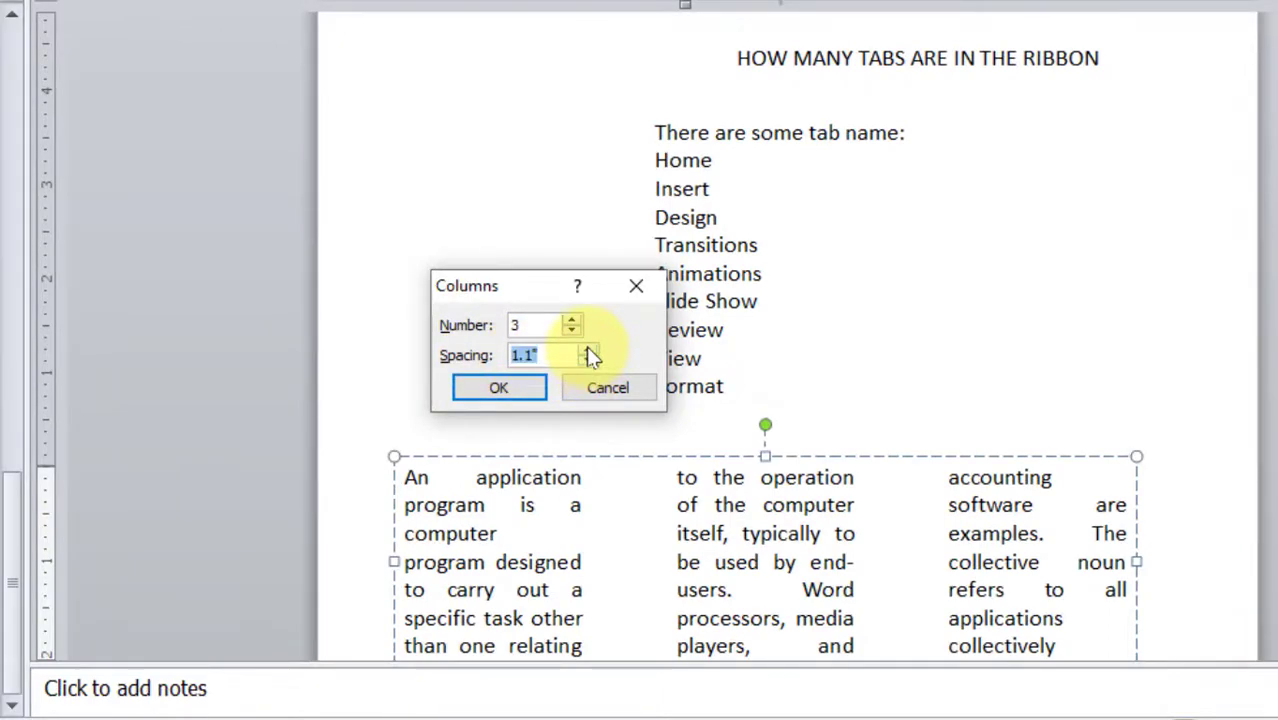
{"action": "left_click", "coordinate": [587, 350]}
{"action": "left_click", "coordinate": [587, 350]}
{"action": "left_click", "coordinate": [587, 351]}
{"action": "left_click", "coordinate": [496, 385]}
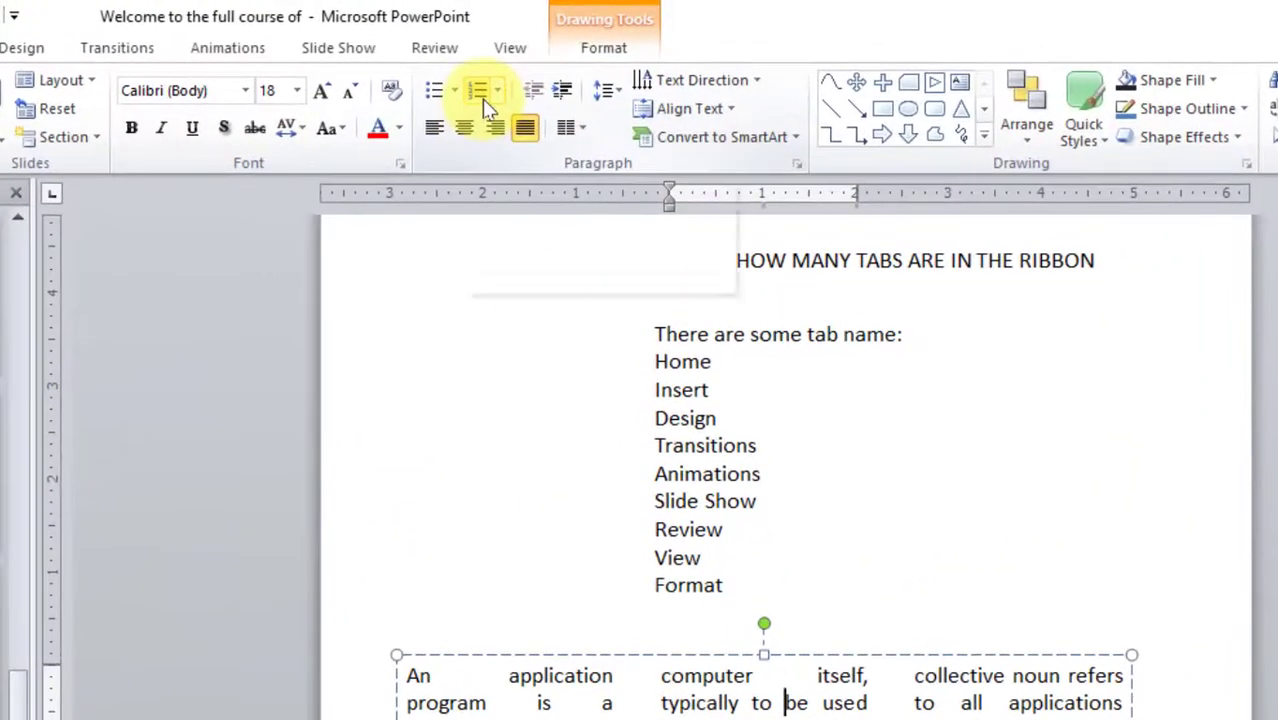
- Apply hollow square bullets to the tab names from Home to Format
{"action": "left_click", "coordinate": [720, 462]}
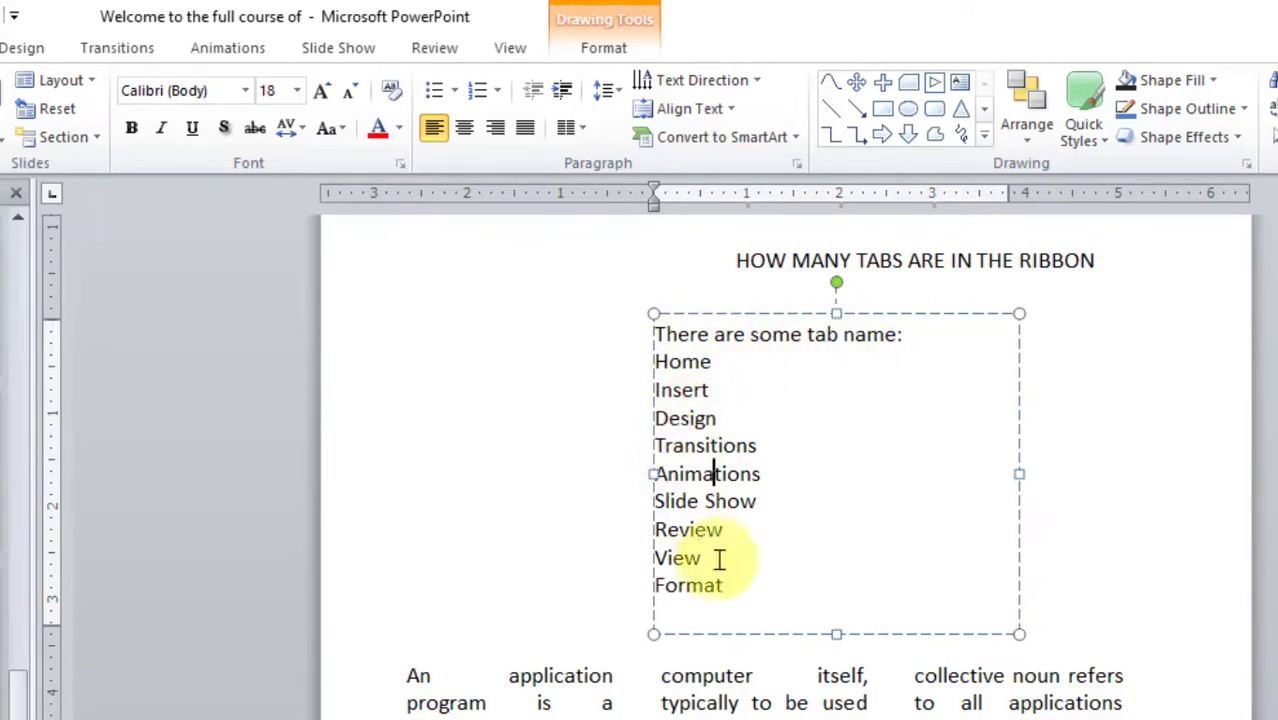
{"action": "left_click_drag", "start_coordinate": [730, 593], "coordinate": [648, 360]}
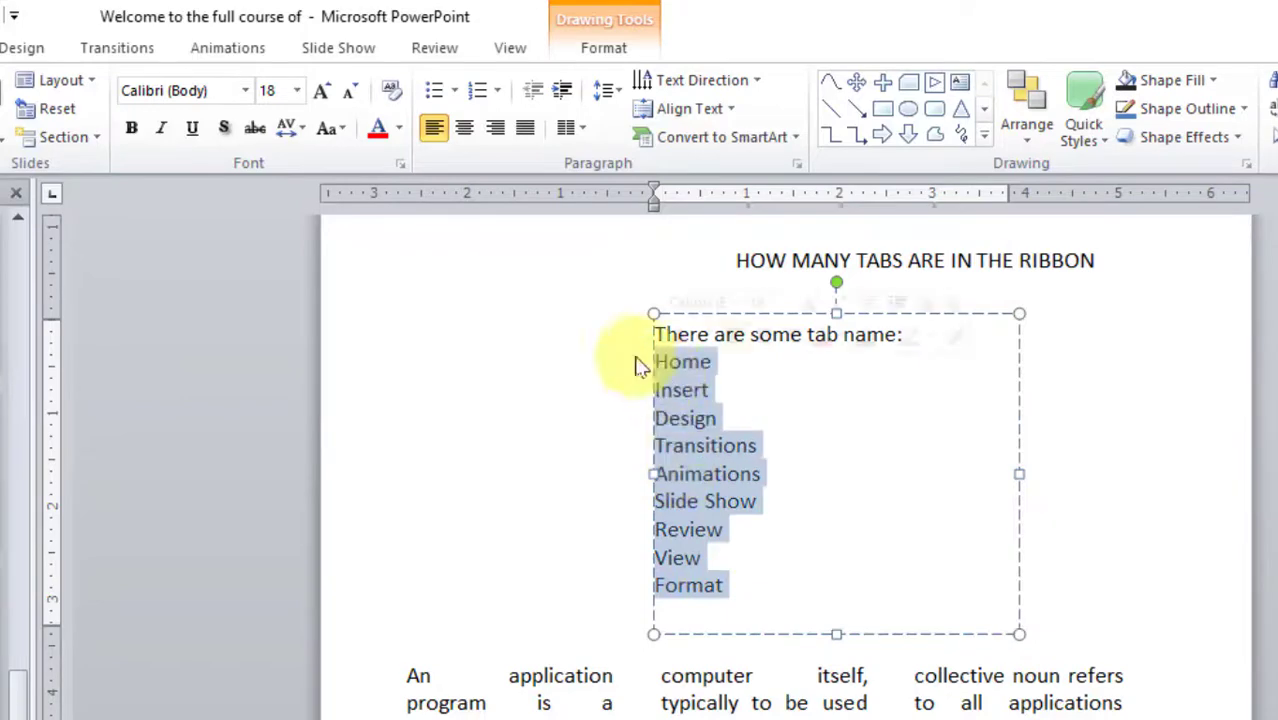
{"action": "left_click", "coordinate": [456, 91]}
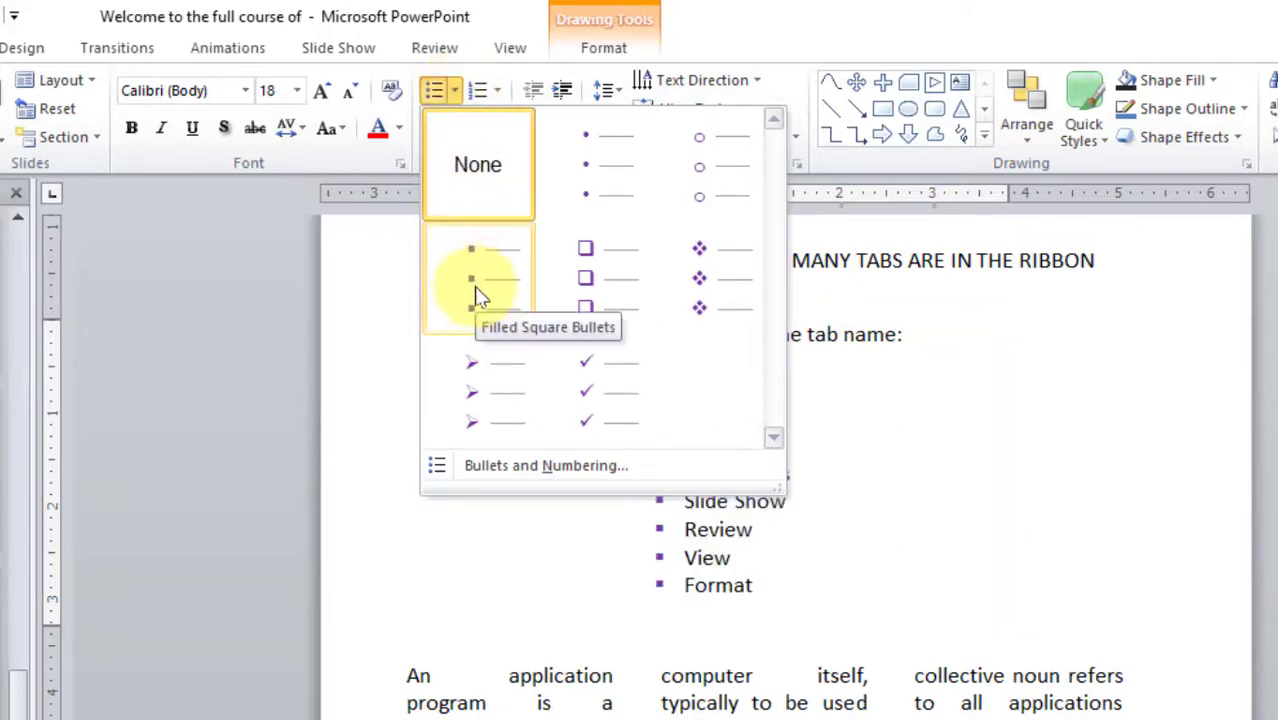
{"action": "left_click", "coordinate": [505, 210]}
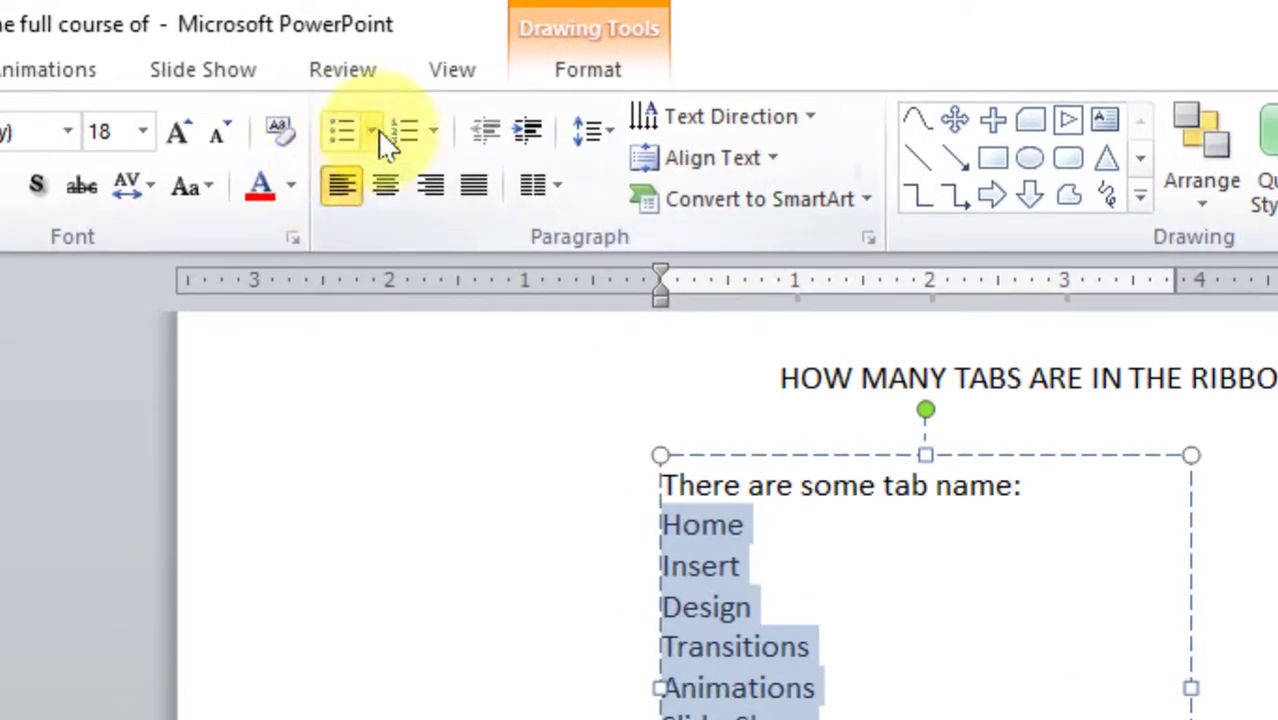
{"action": "left_click", "coordinate": [372, 132]}
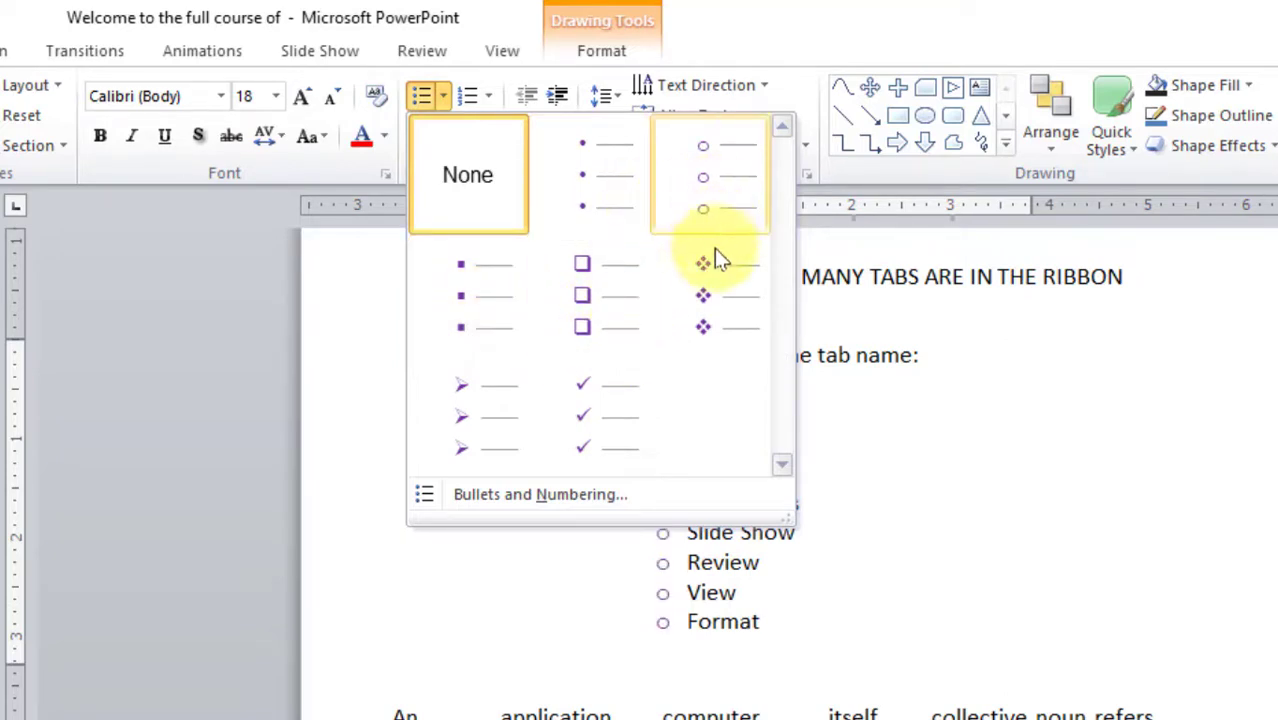
{"action": "left_click", "coordinate": [596, 311]}
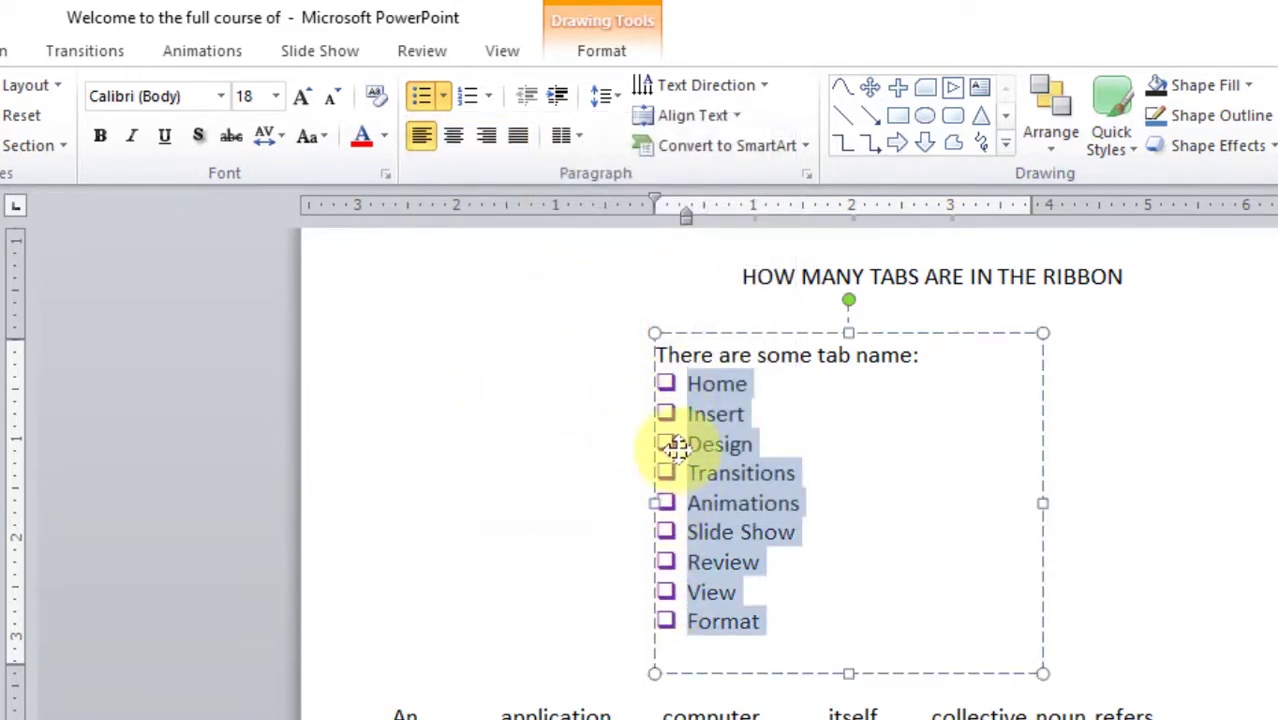
- Choose a near-black theme colour for the bullets of the tab name list in the bullet settings
{"action": "left_click", "coordinate": [445, 101]}
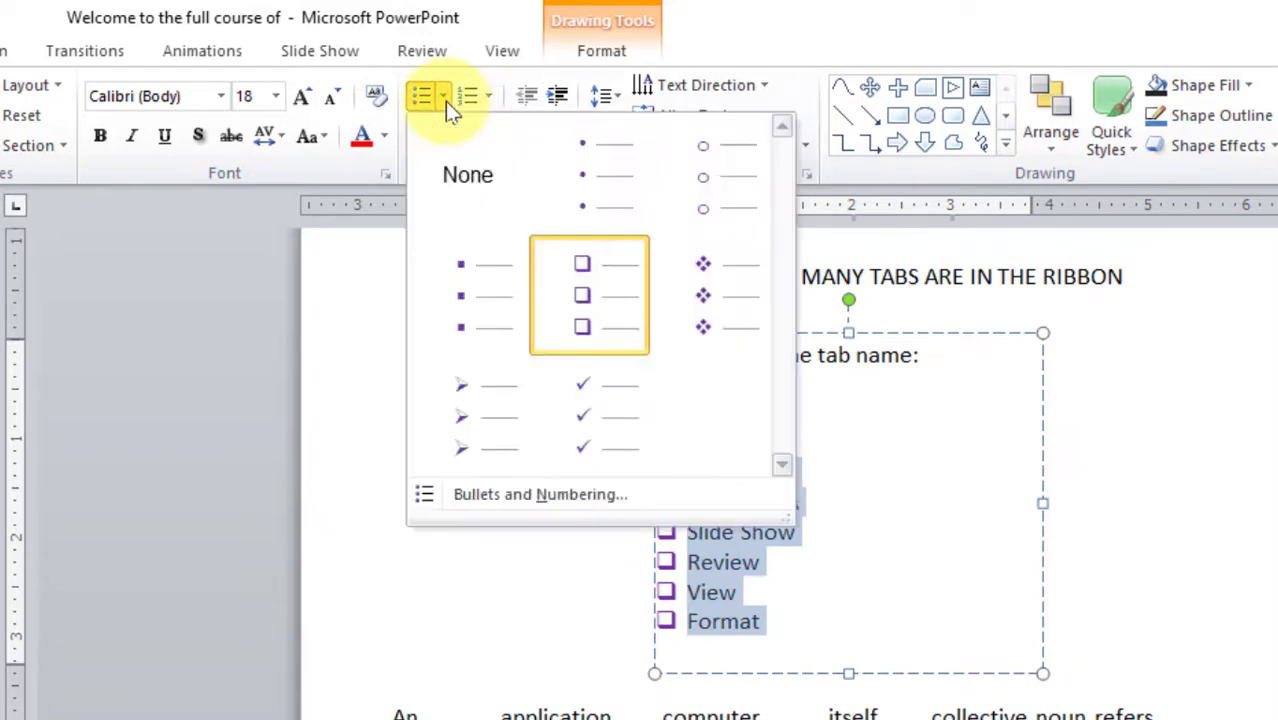
{"action": "left_click", "coordinate": [516, 492]}
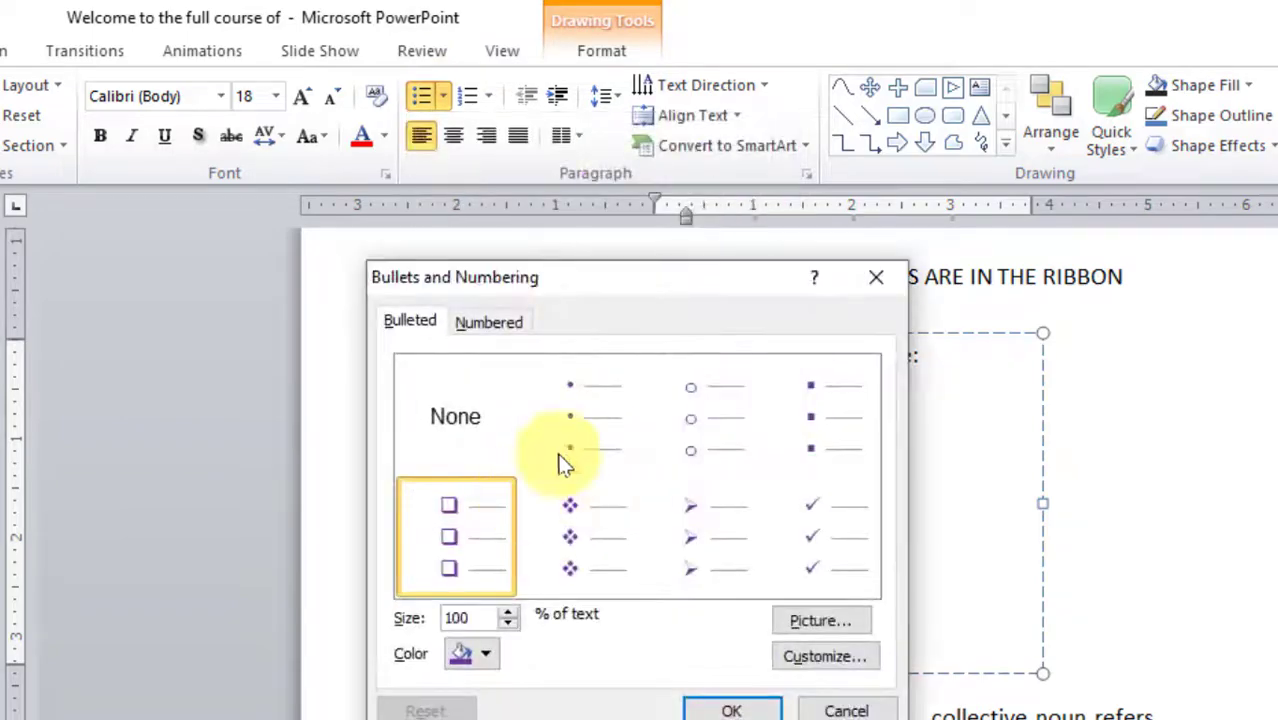
{"action": "left_click_drag", "start_coordinate": [615, 291], "coordinate": [445, 215]}
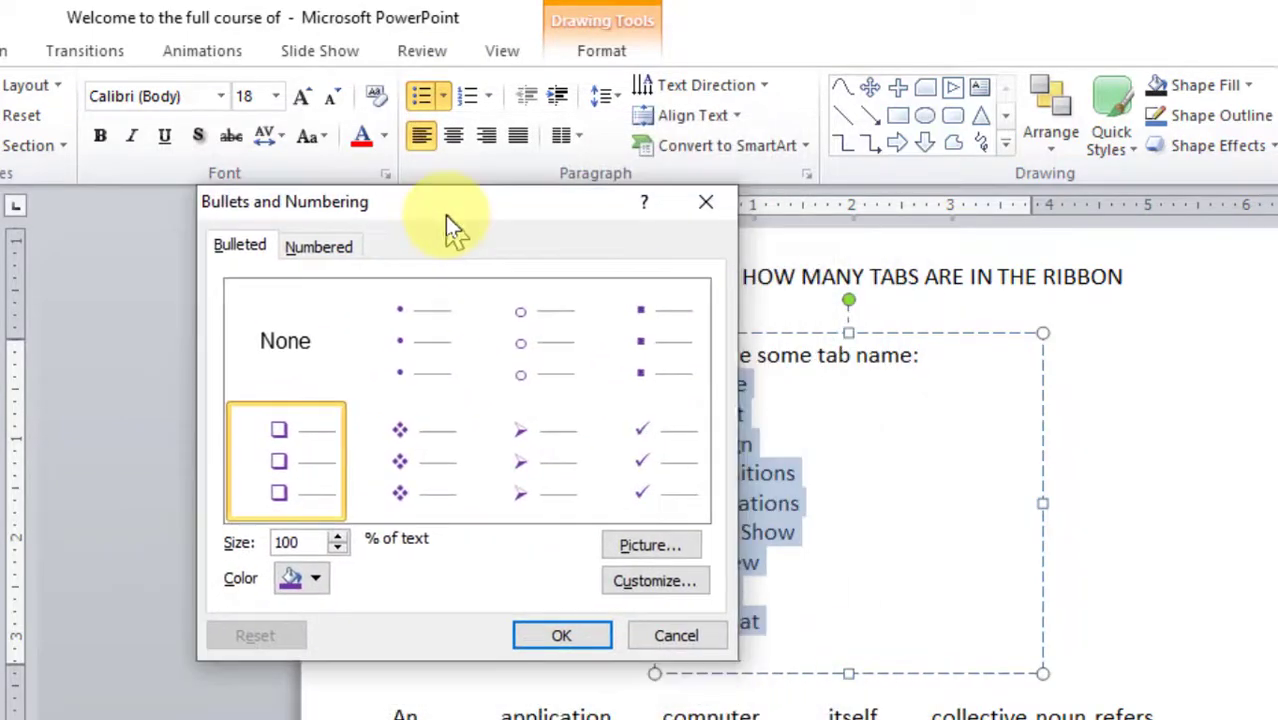
{"action": "left_click", "coordinate": [316, 582]}
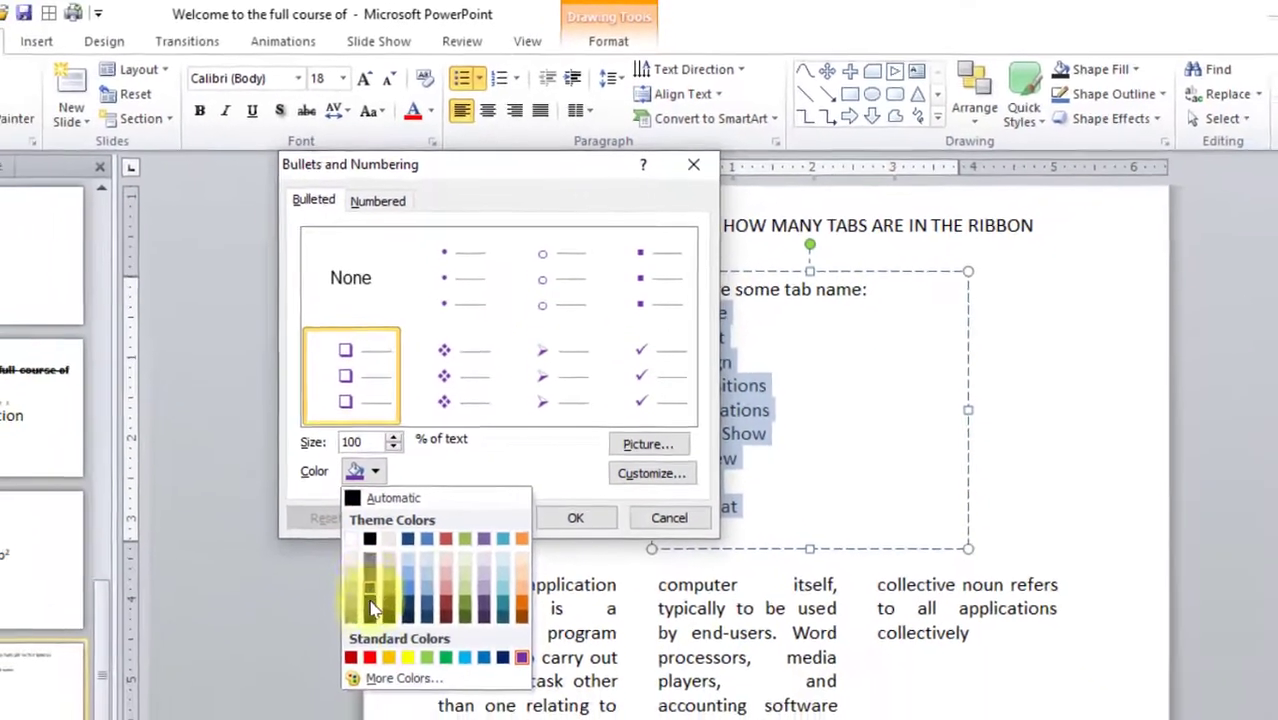
{"action": "left_click", "coordinate": [371, 610]}
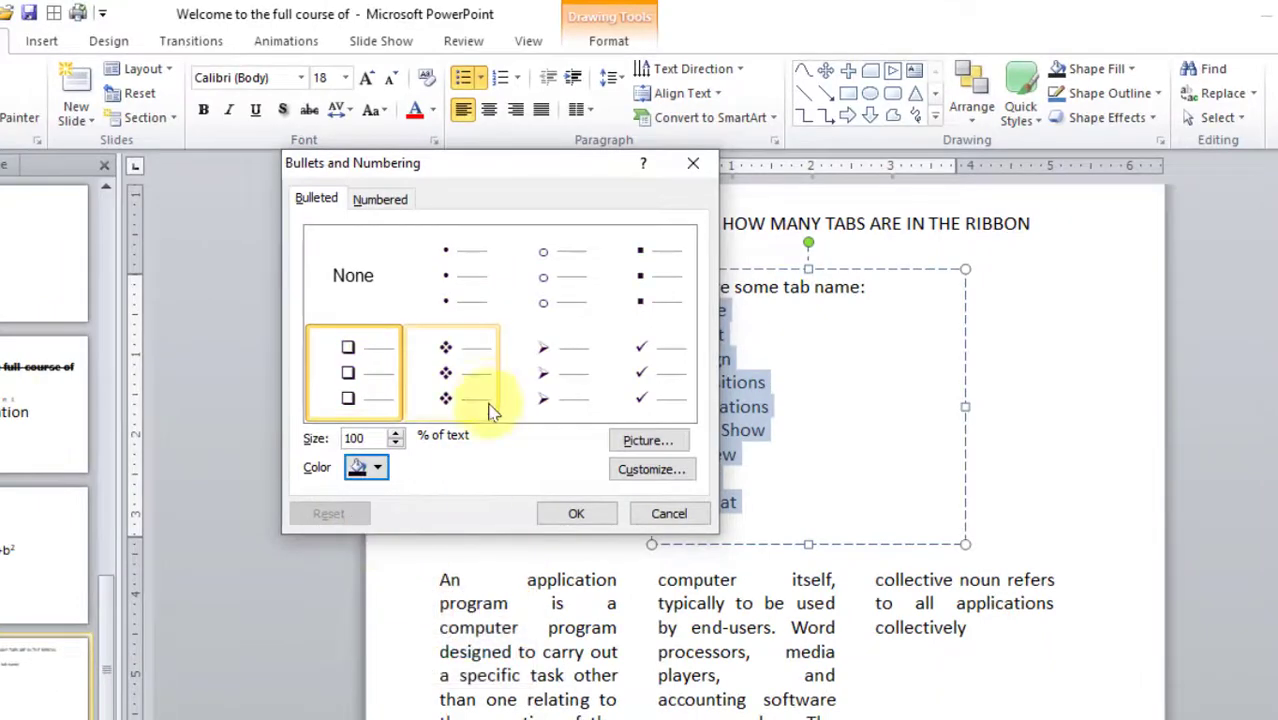
- Search the picture bullets for "pen" for the tab name list
{"action": "left_click", "coordinate": [648, 440]}
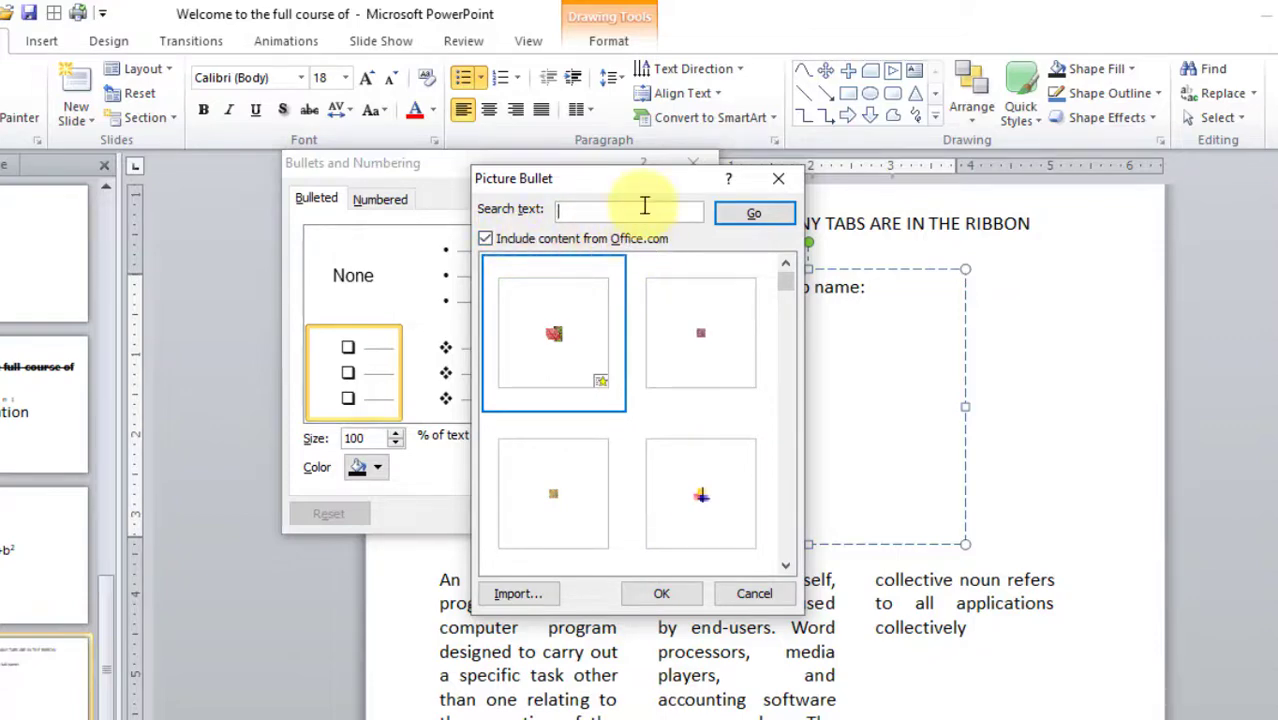
{"action": "type", "text": "n"}
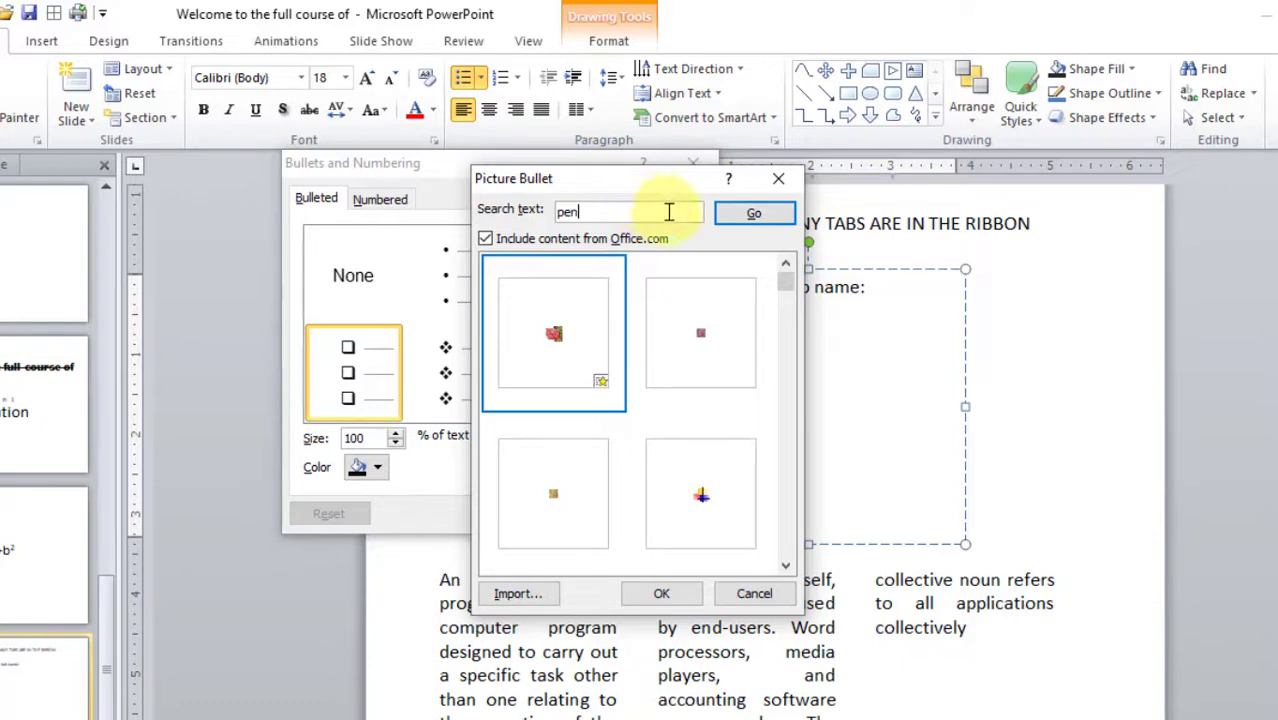
{"action": "left_click", "coordinate": [740, 214]}
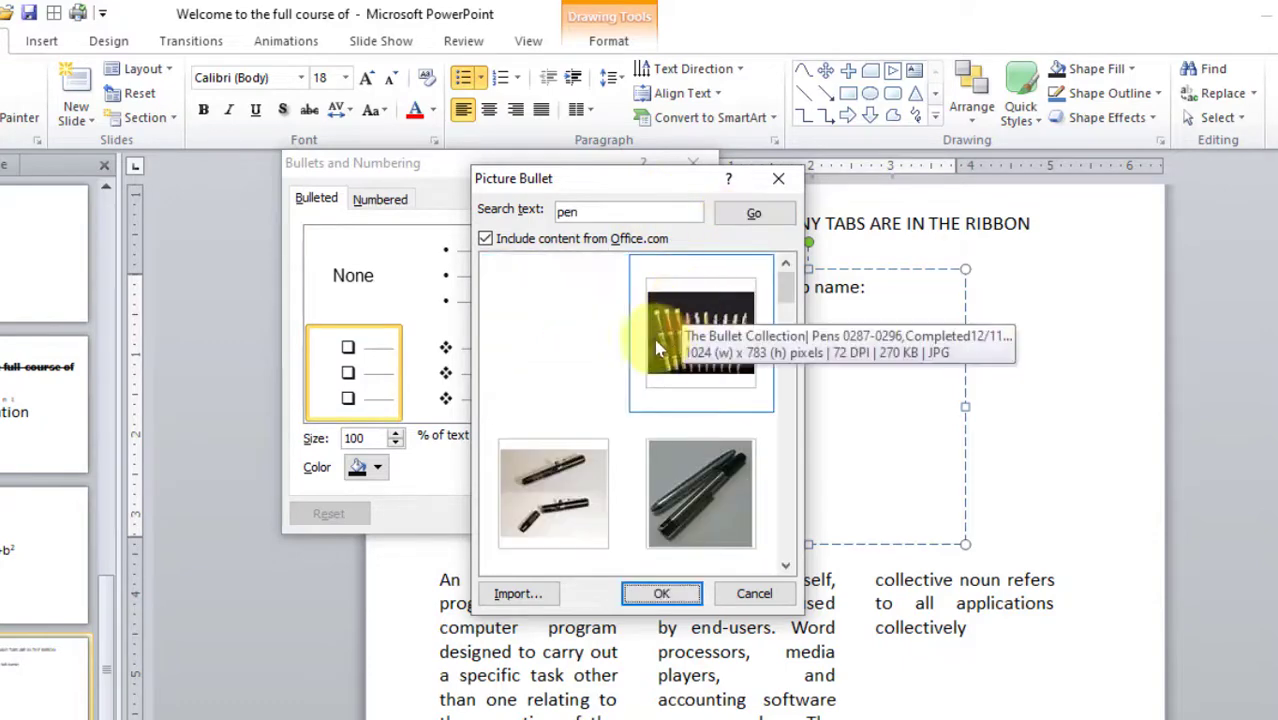
{"action": "scroll", "coordinate": [697, 483], "scroll_direction": "down", "scroll_amount": 3}
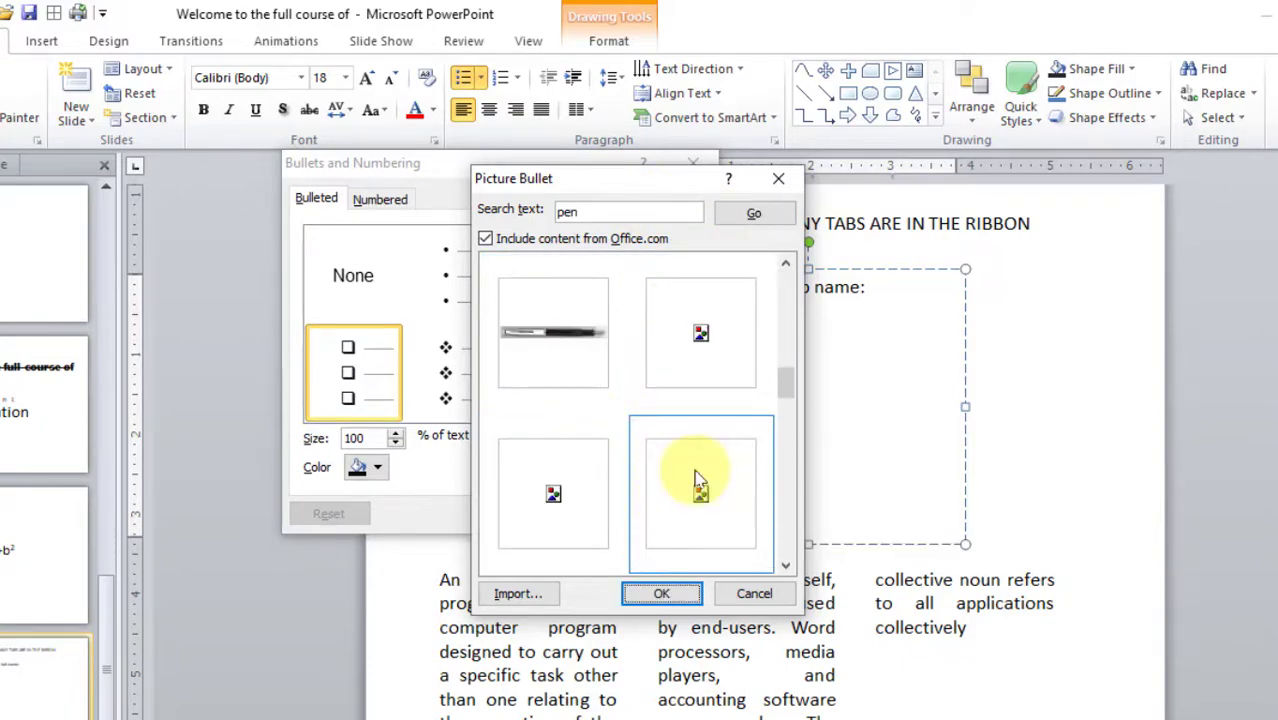
- Apply the red fountain pen picture as the bullet for the tab names from Home to Format
{"action": "left_click", "coordinate": [592, 368]}
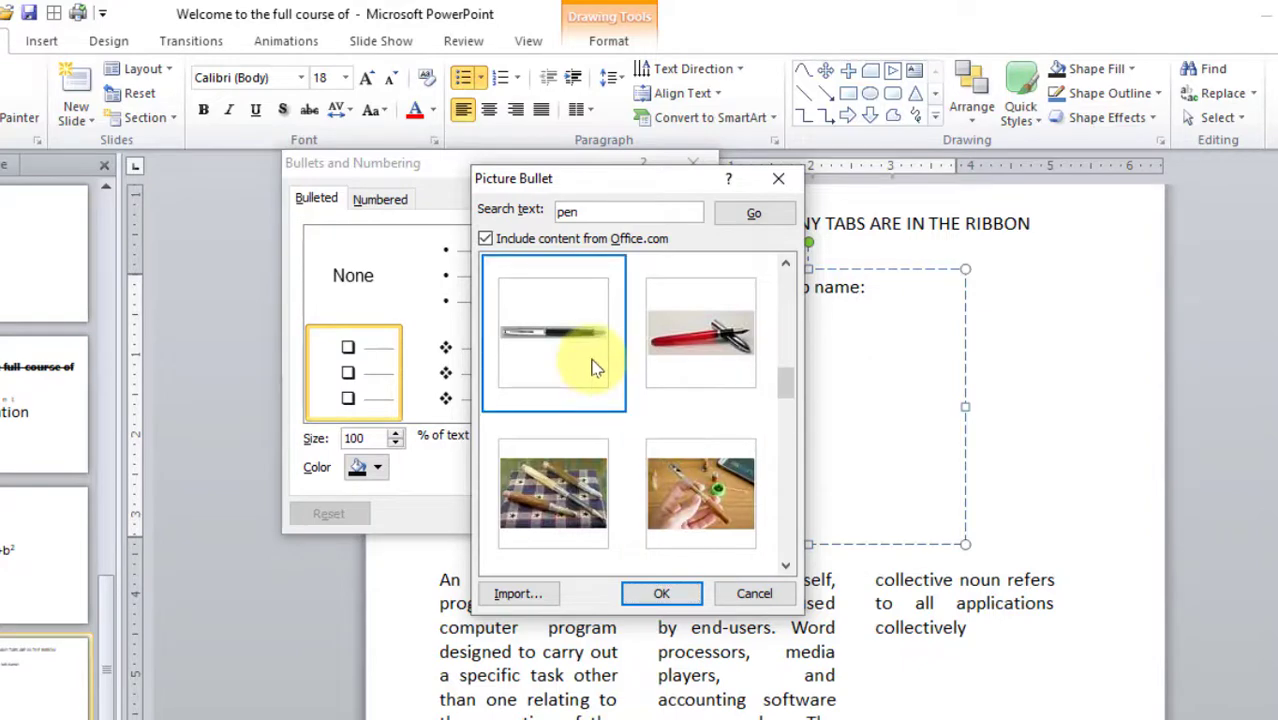
{"action": "left_click", "coordinate": [712, 345]}
{"action": "left_click", "coordinate": [668, 595]}
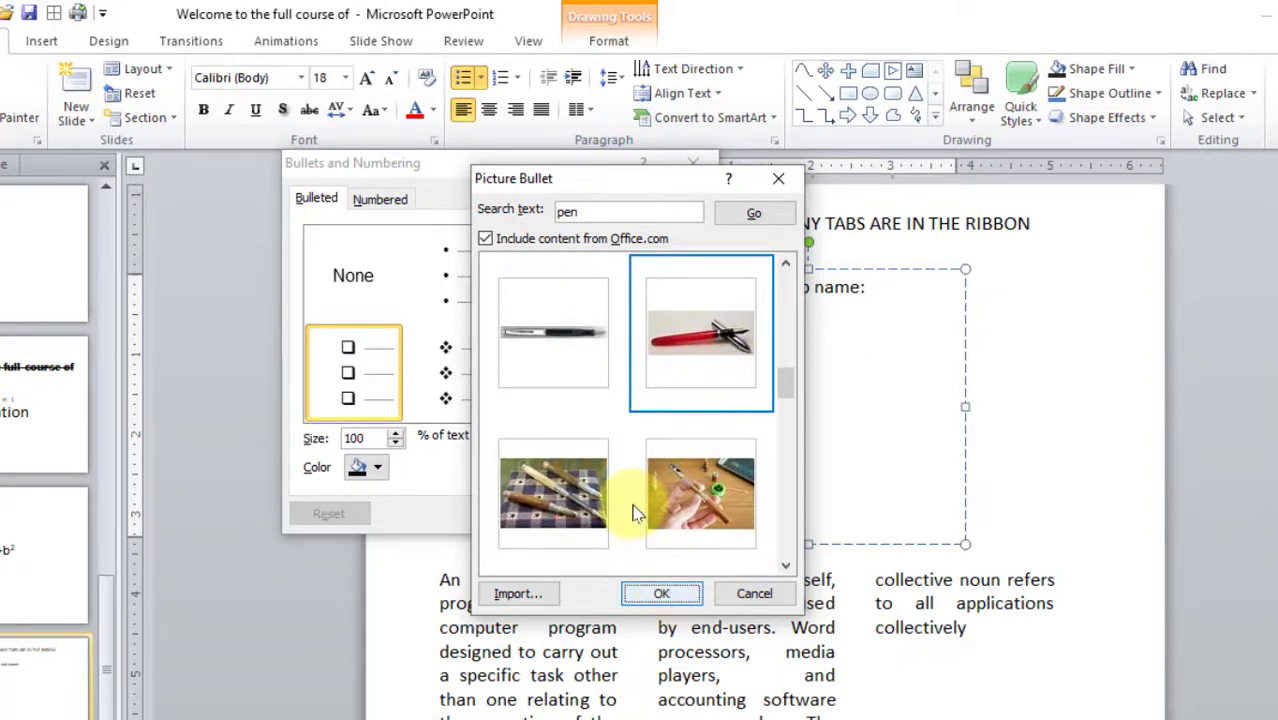
{"action": "key", "text": "Return"}
{"action": "left_click", "coordinate": [571, 508]}
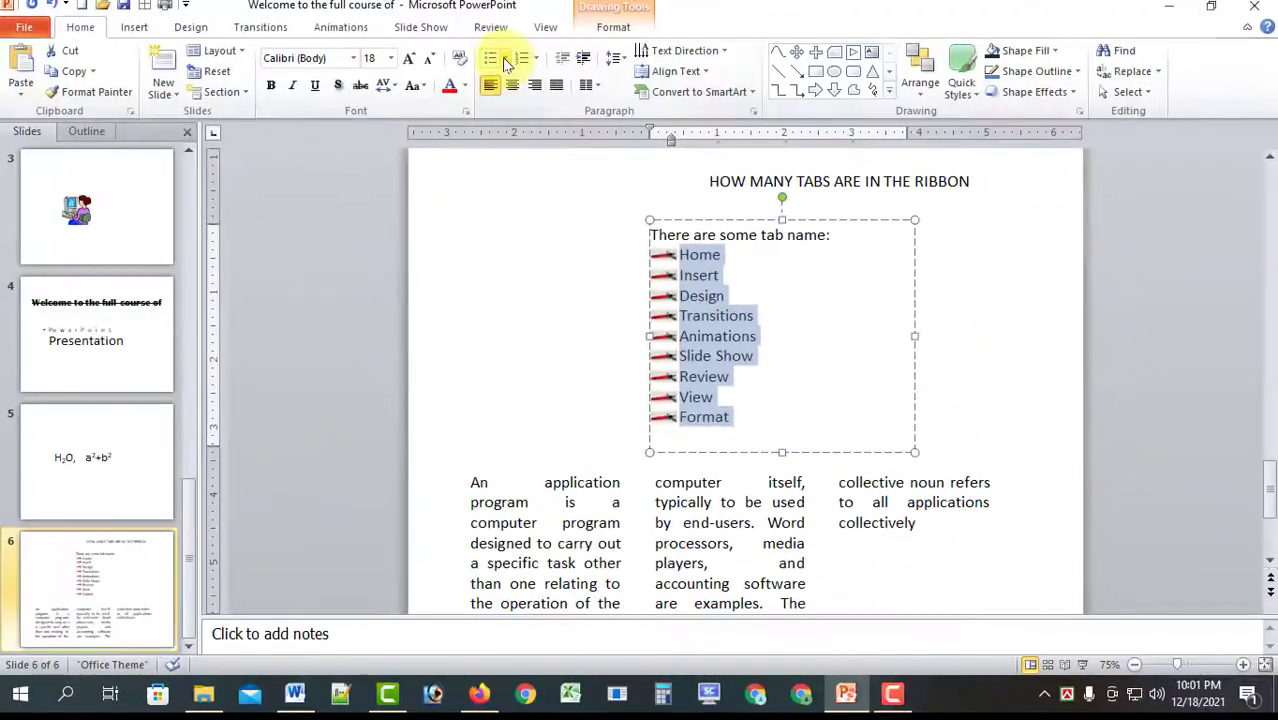
- Start customizing the tab names' bullet symbol and display the characters of the Wingdings 2 font
{"action": "left_click", "coordinate": [505, 60]}
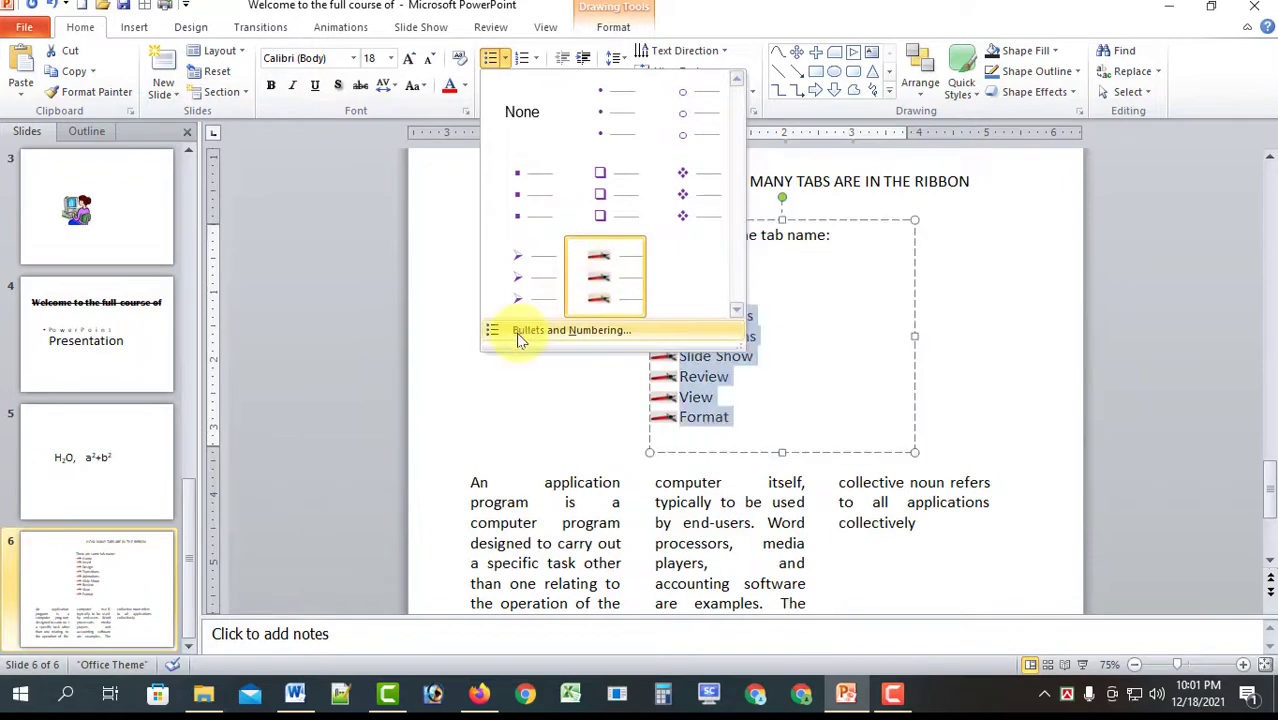
{"action": "left_click", "coordinate": [572, 339]}
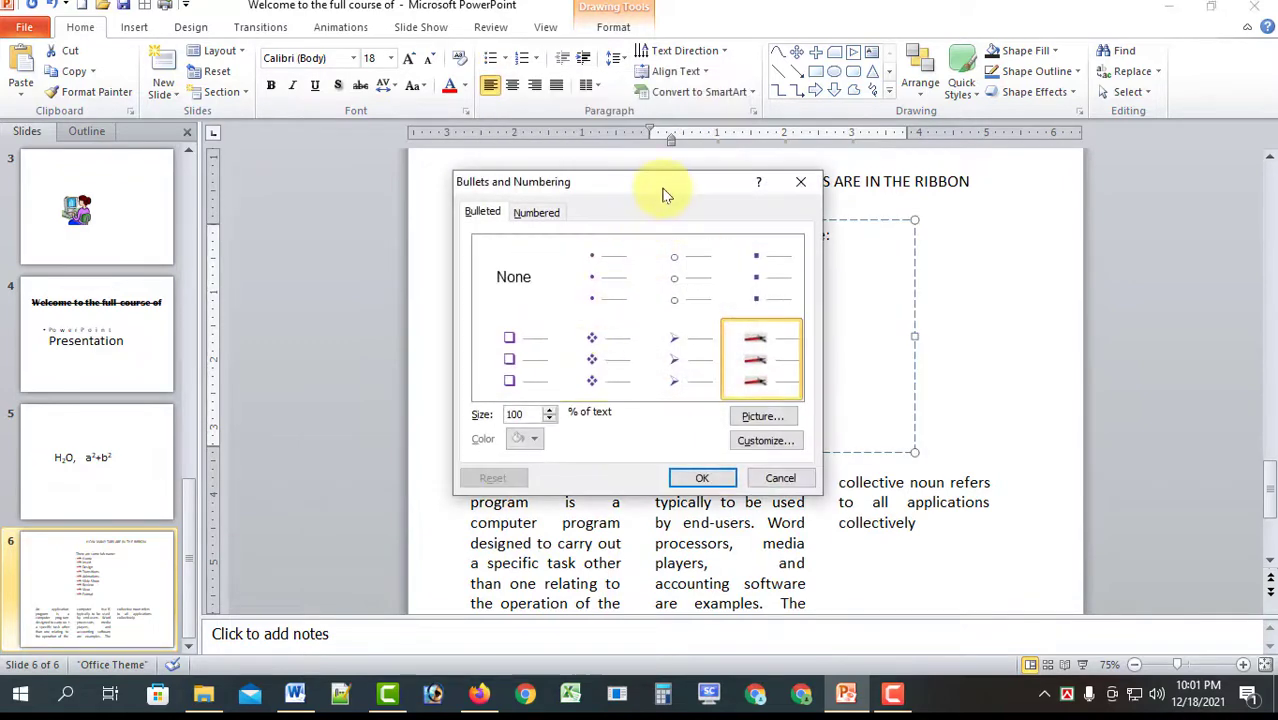
{"action": "left_click_drag", "start_coordinate": [662, 191], "coordinate": [571, 183]}
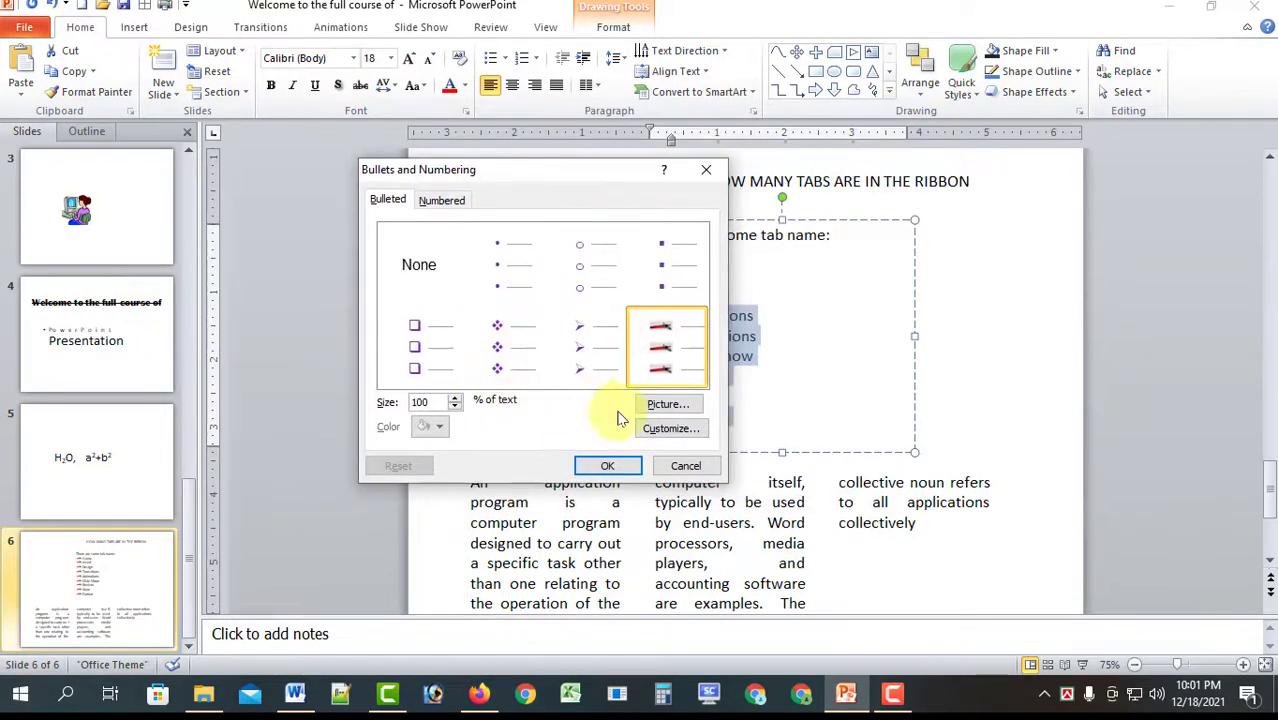
{"action": "left_click", "coordinate": [657, 430]}
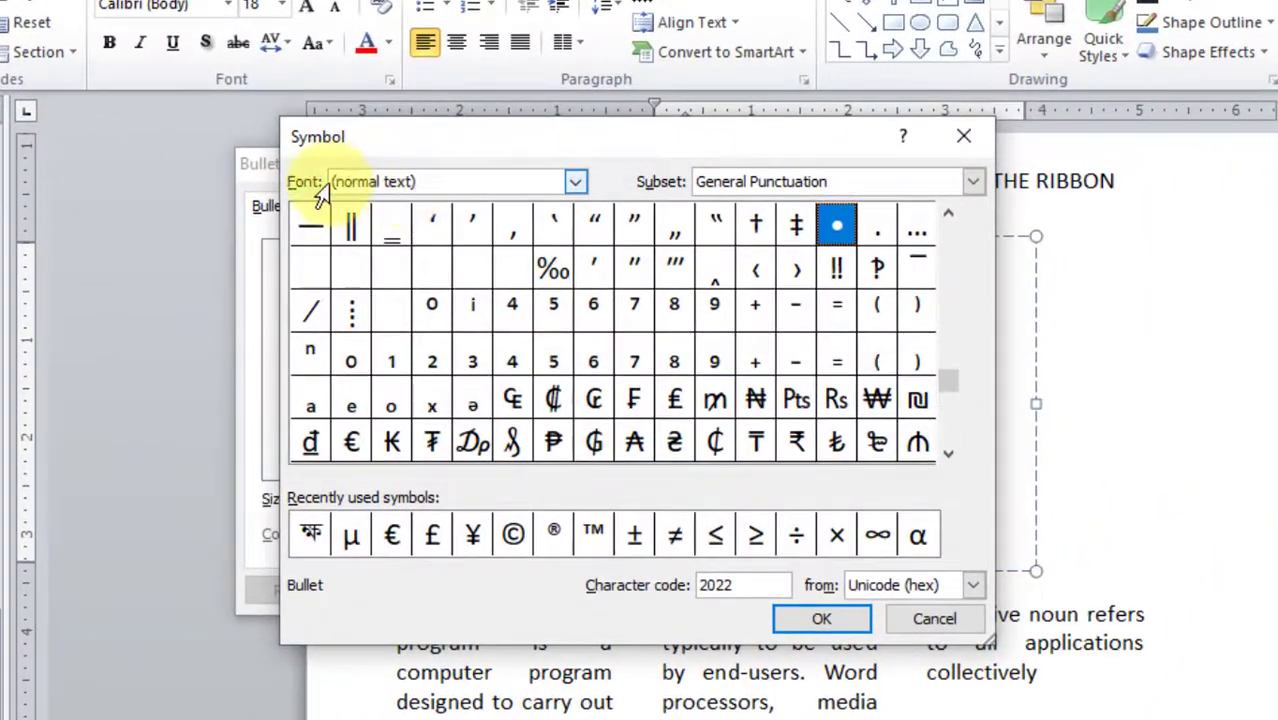
{"action": "left_click", "coordinate": [576, 186]}
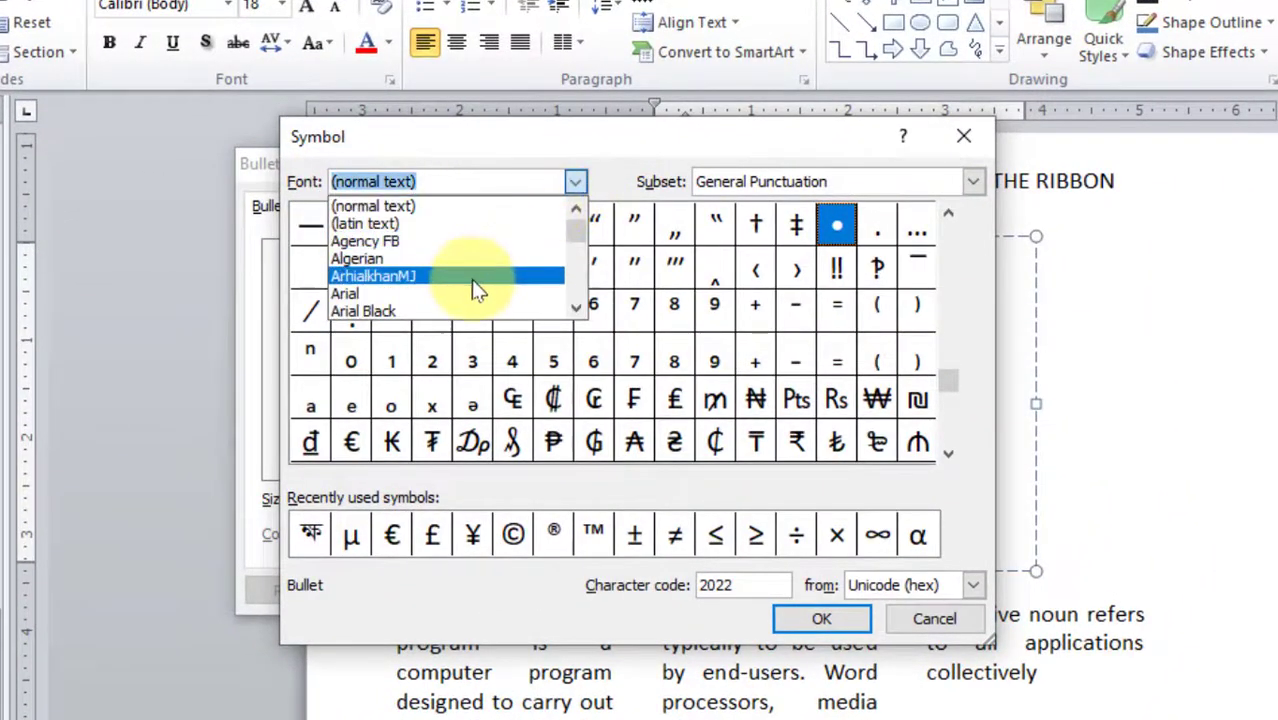
{"action": "scroll", "coordinate": [500, 276], "scroll_direction": "down", "scroll_amount": 5}
{"action": "left_click_drag", "start_coordinate": [588, 237], "coordinate": [573, 287]}
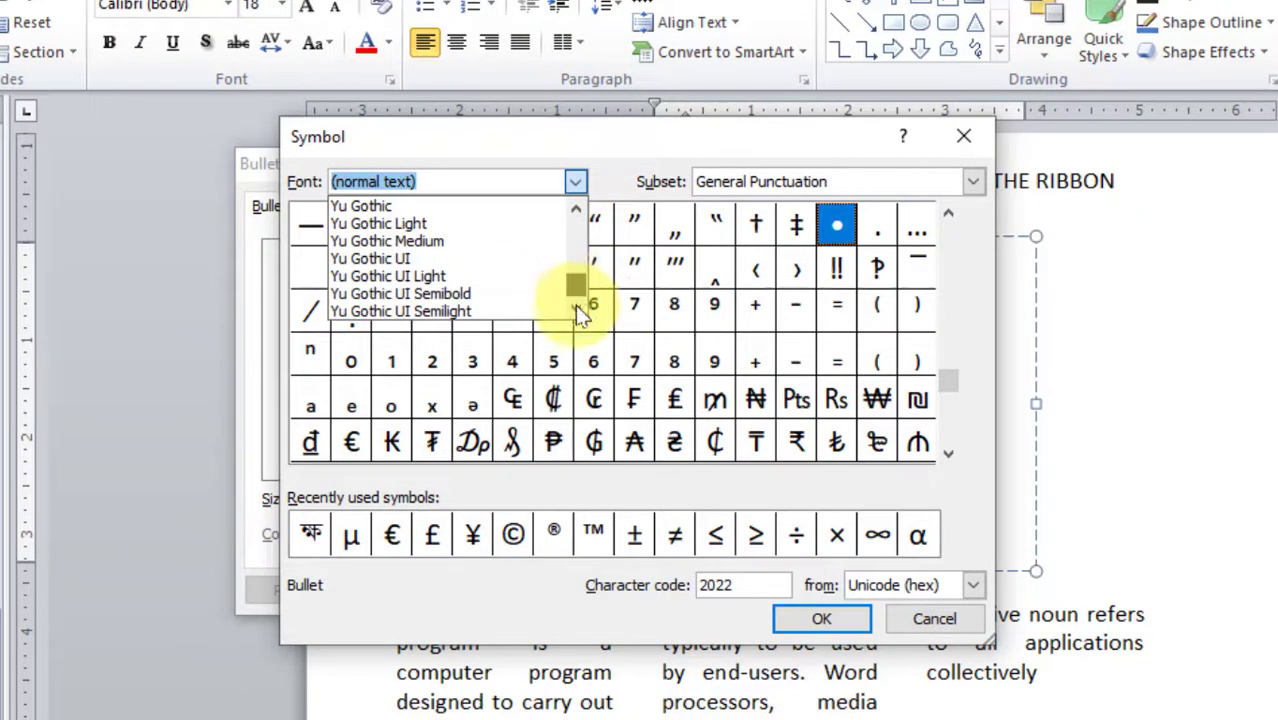
{"action": "scroll", "coordinate": [435, 272], "scroll_direction": "up", "scroll_amount": 1}
{"action": "scroll", "coordinate": [437, 272], "scroll_direction": "up", "scroll_amount": 1}
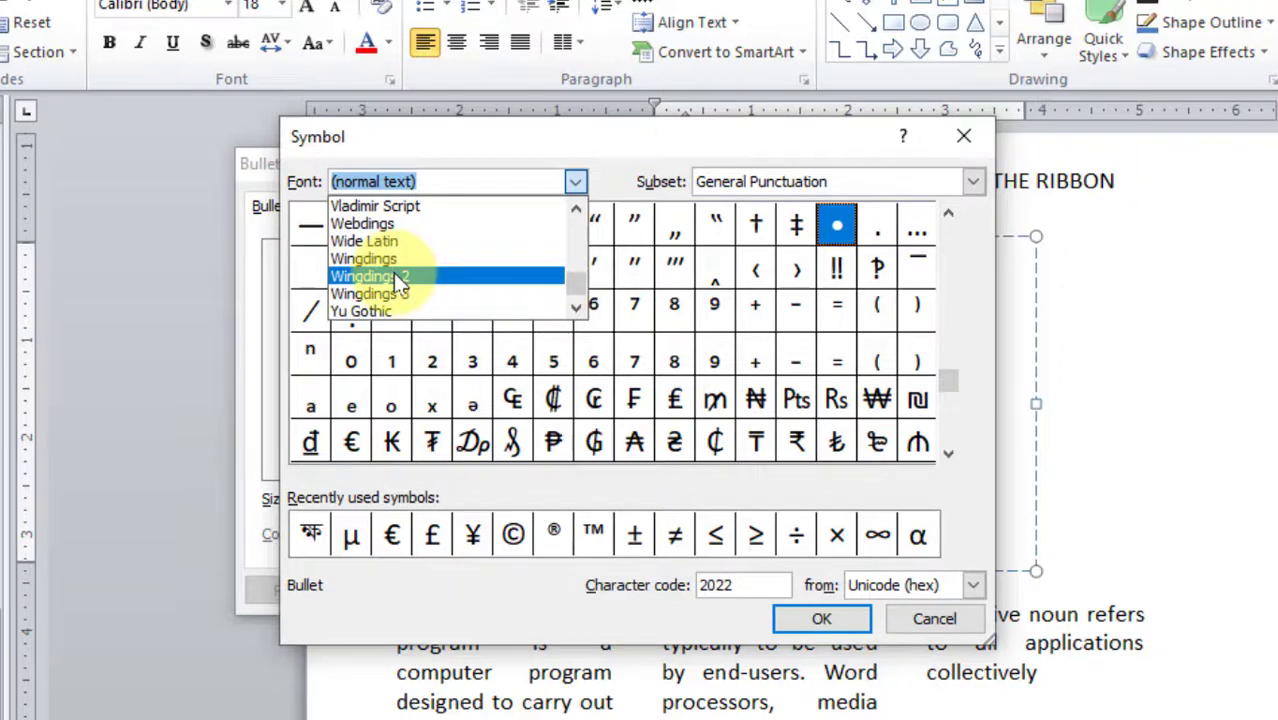
{"action": "left_click", "coordinate": [396, 278]}
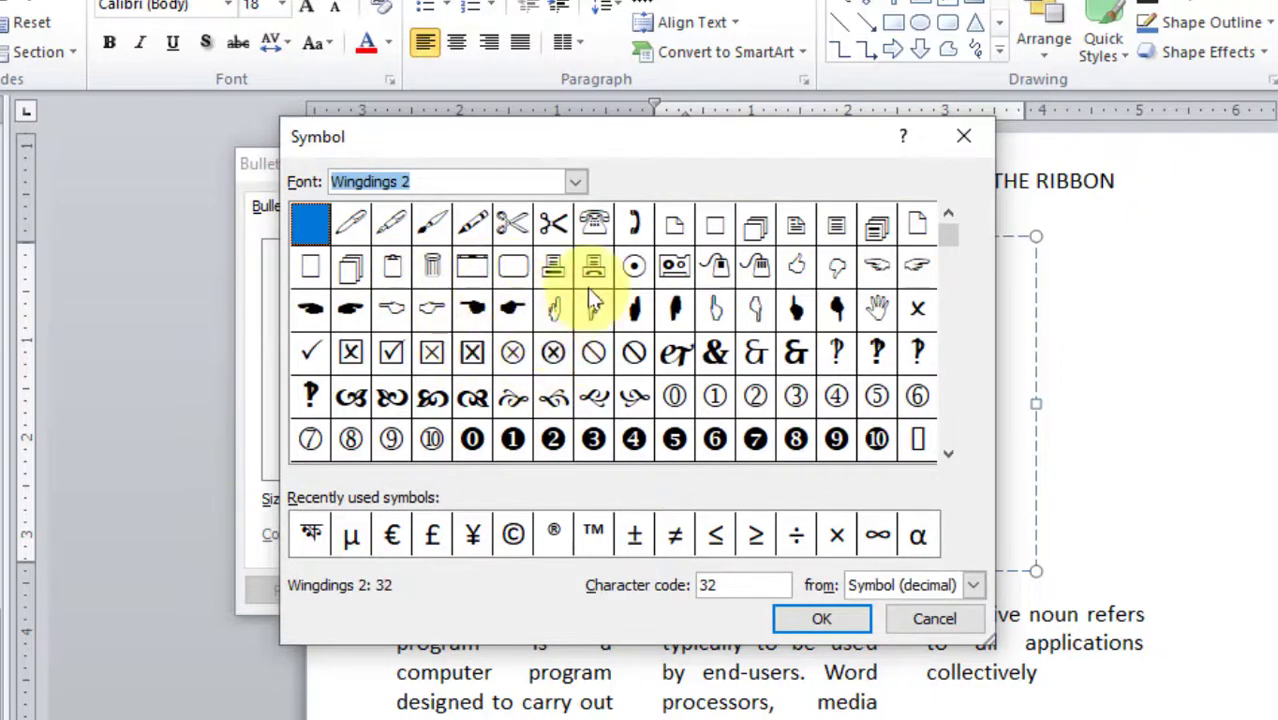
- Switch the bullet symbol font to Wingdings 3 and look through its arrow characters
{"action": "left_click", "coordinate": [574, 182]}
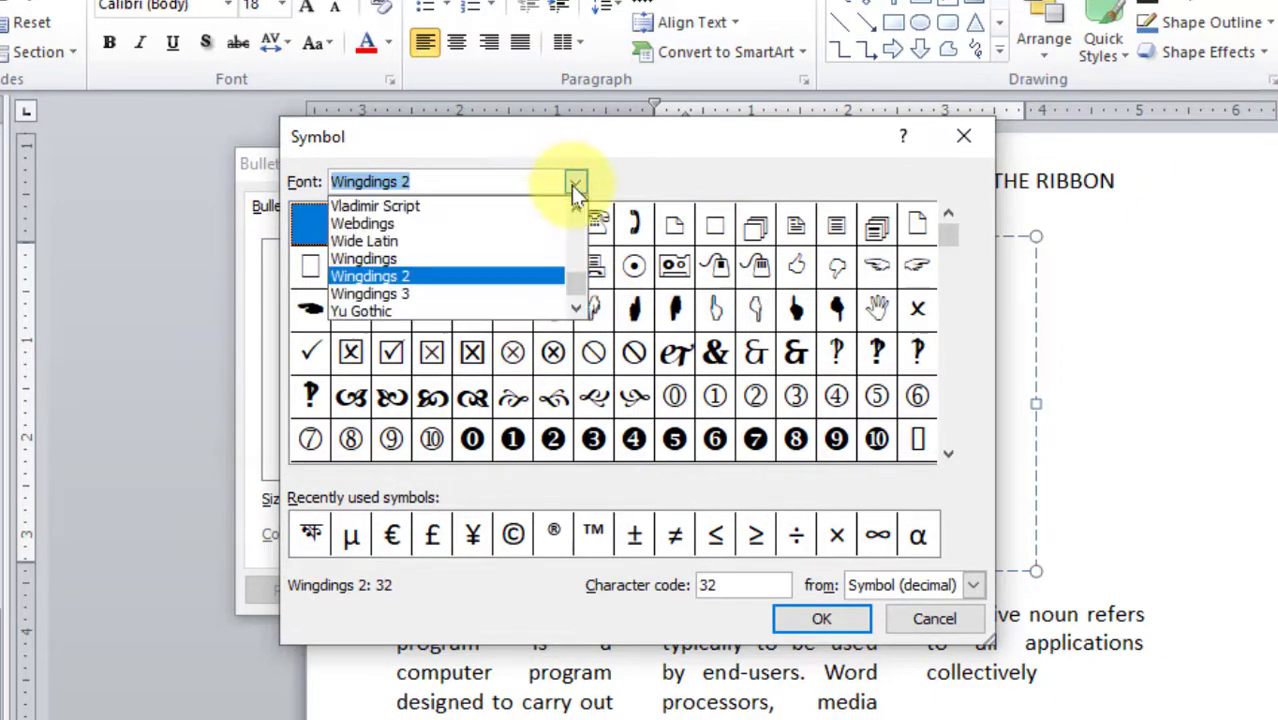
{"action": "left_click", "coordinate": [410, 293]}
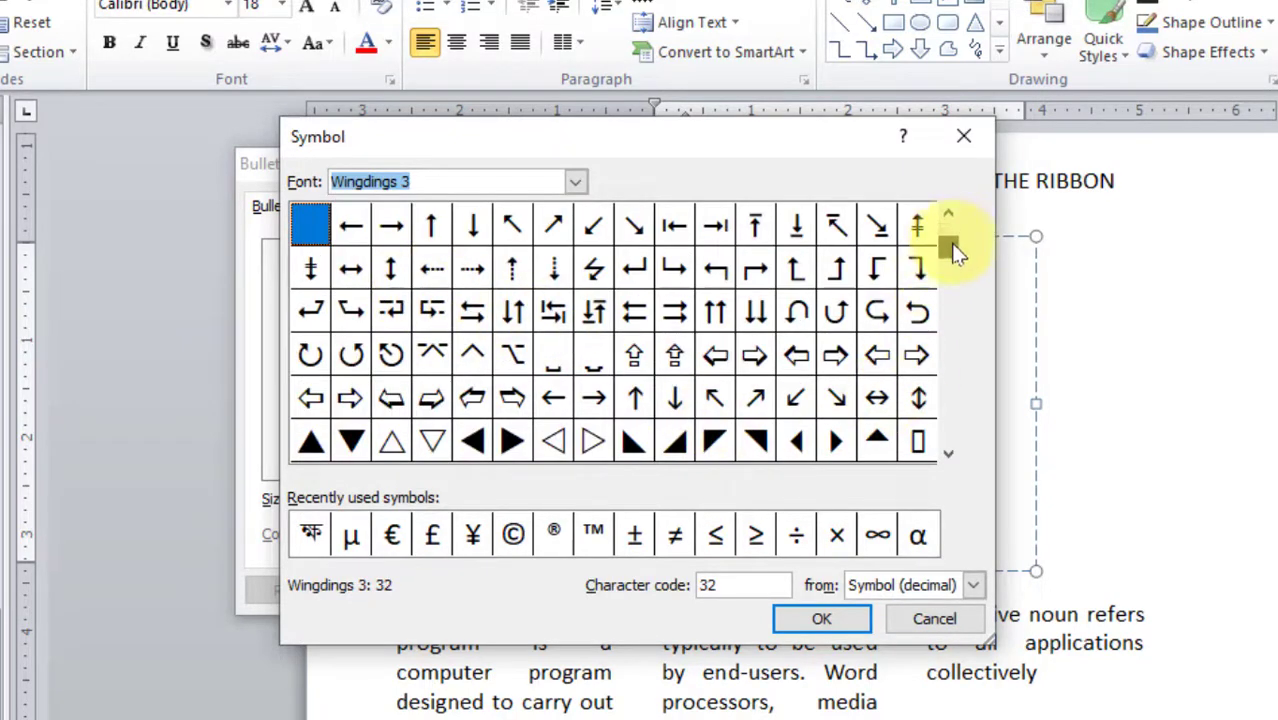
{"action": "left_click_drag", "start_coordinate": [955, 252], "coordinate": [945, 462]}
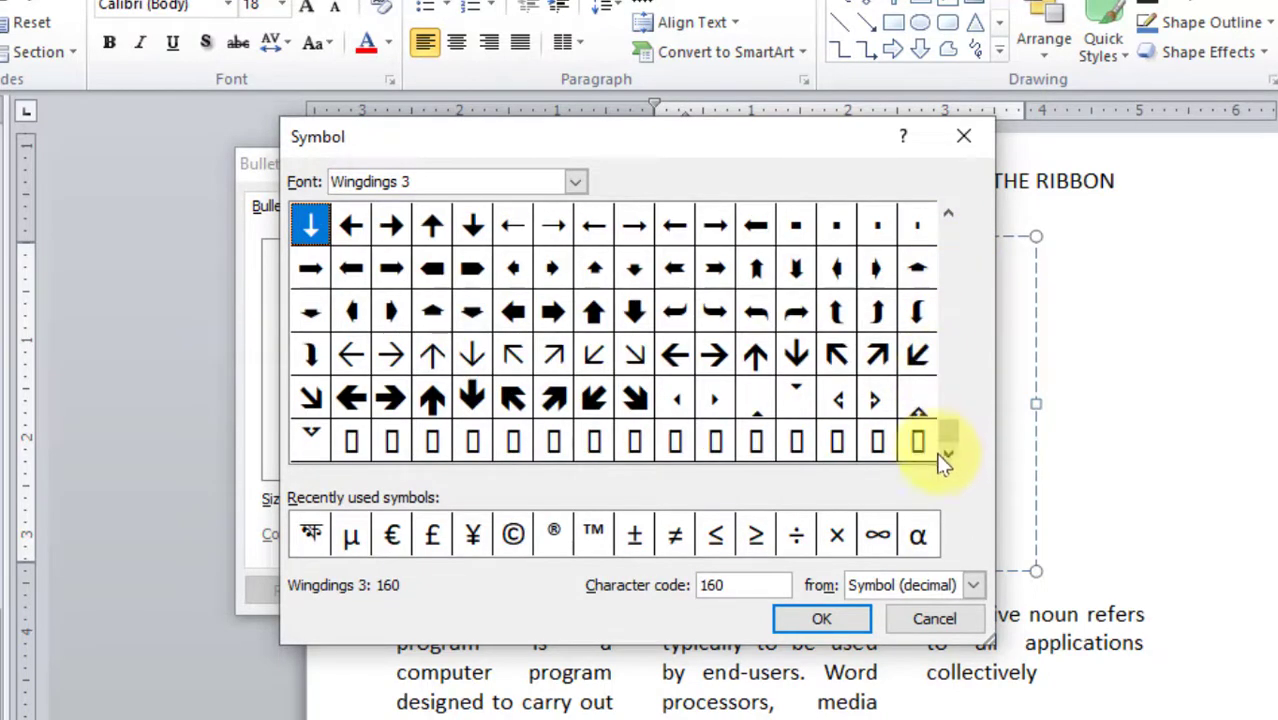
{"action": "left_click", "coordinate": [950, 223]}
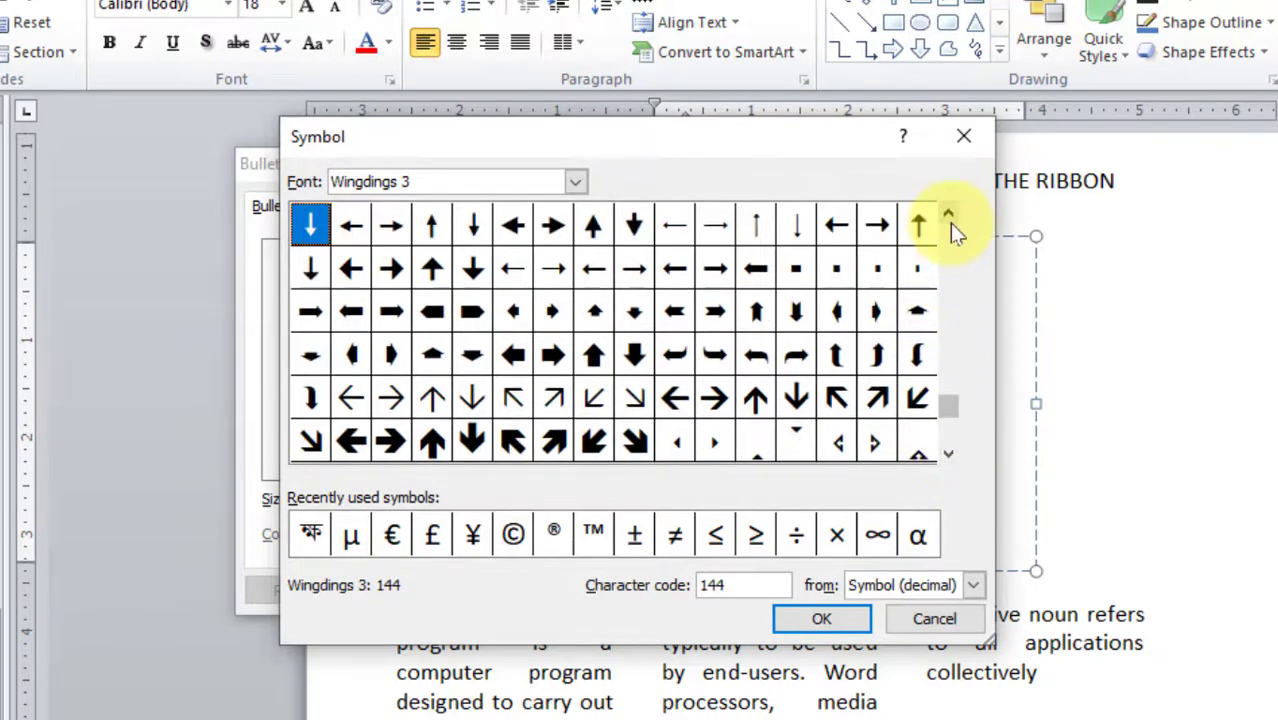
{"action": "left_click", "coordinate": [919, 586]}
{"action": "left_click", "coordinate": [921, 590]}
{"action": "left_click", "coordinate": [747, 585]}
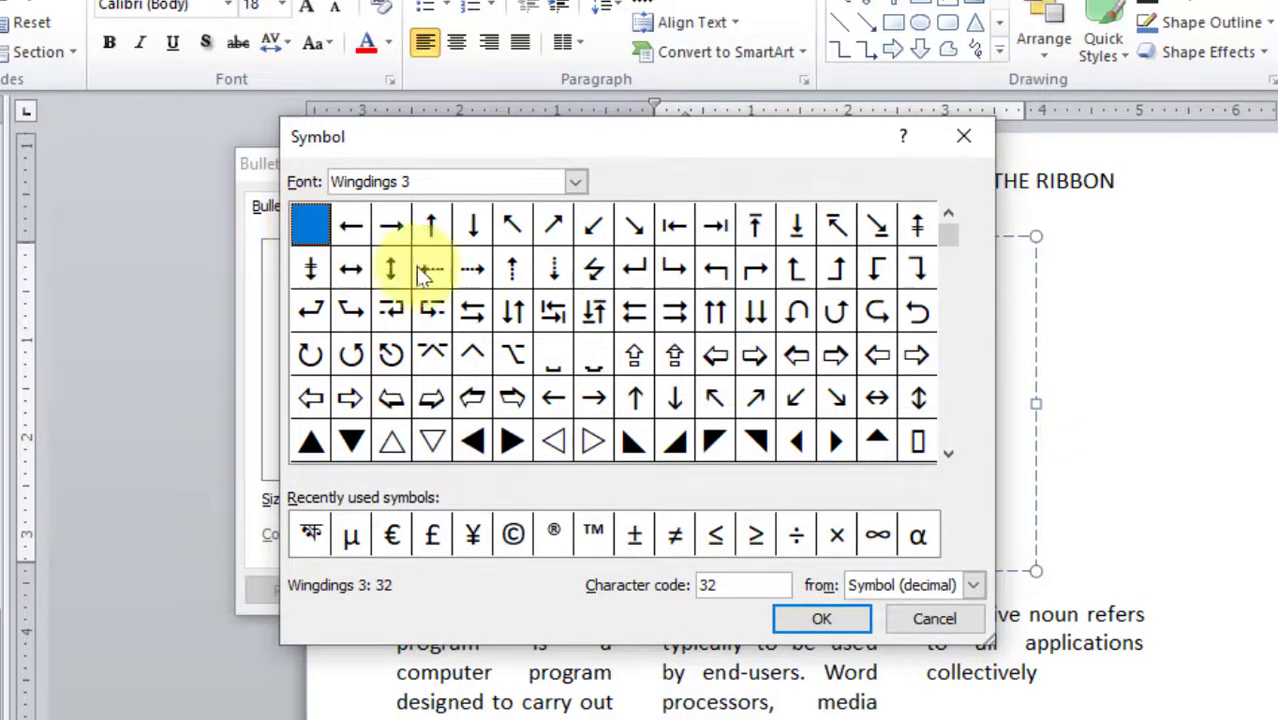
- Try the dashed up arrow and the thin up-right diagonal arrow as the Wingdings 3 bullet symbol
{"action": "left_click", "coordinate": [514, 276]}
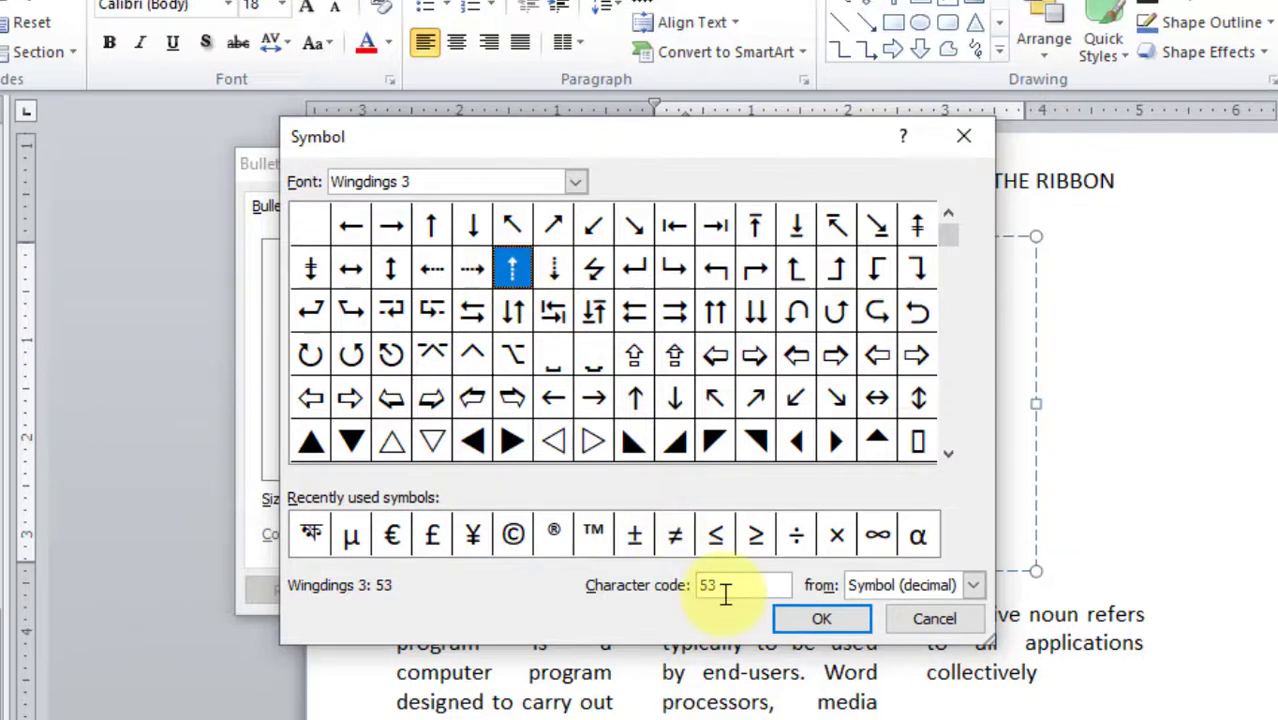
{"action": "left_click_drag", "start_coordinate": [726, 588], "coordinate": [688, 590]}
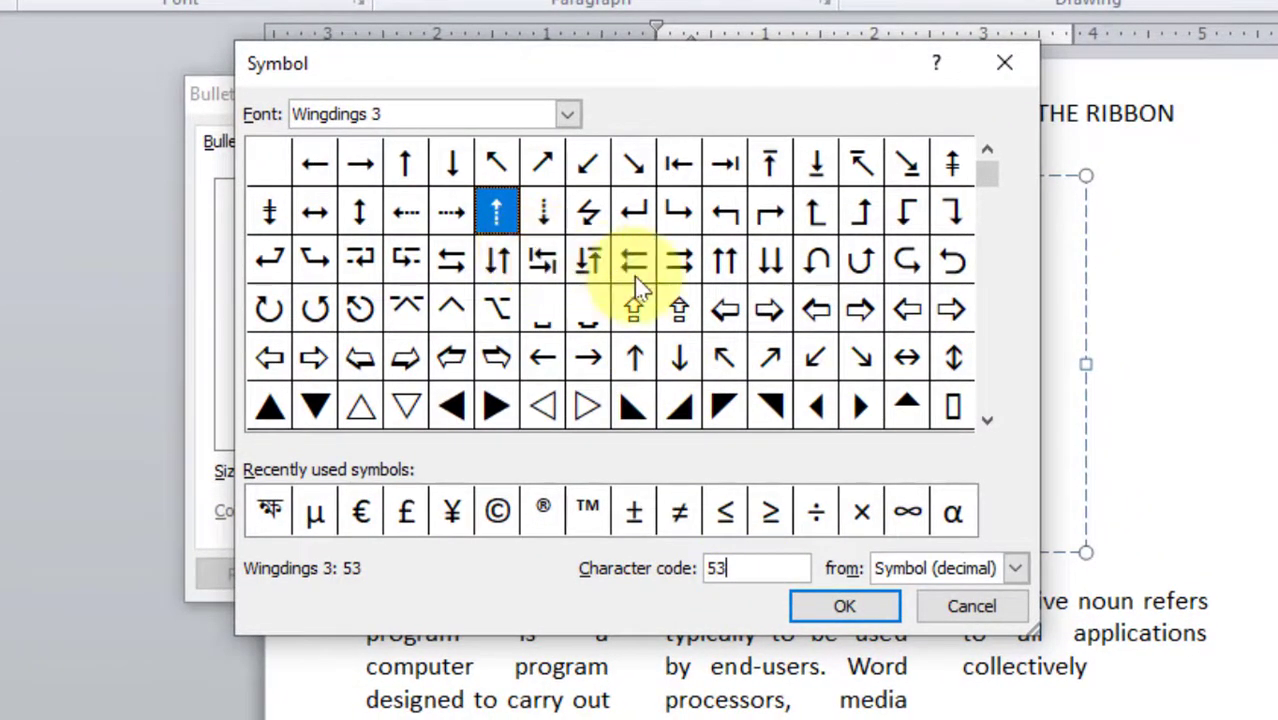
{"action": "left_click_drag", "start_coordinate": [1000, 190], "coordinate": [985, 216]}
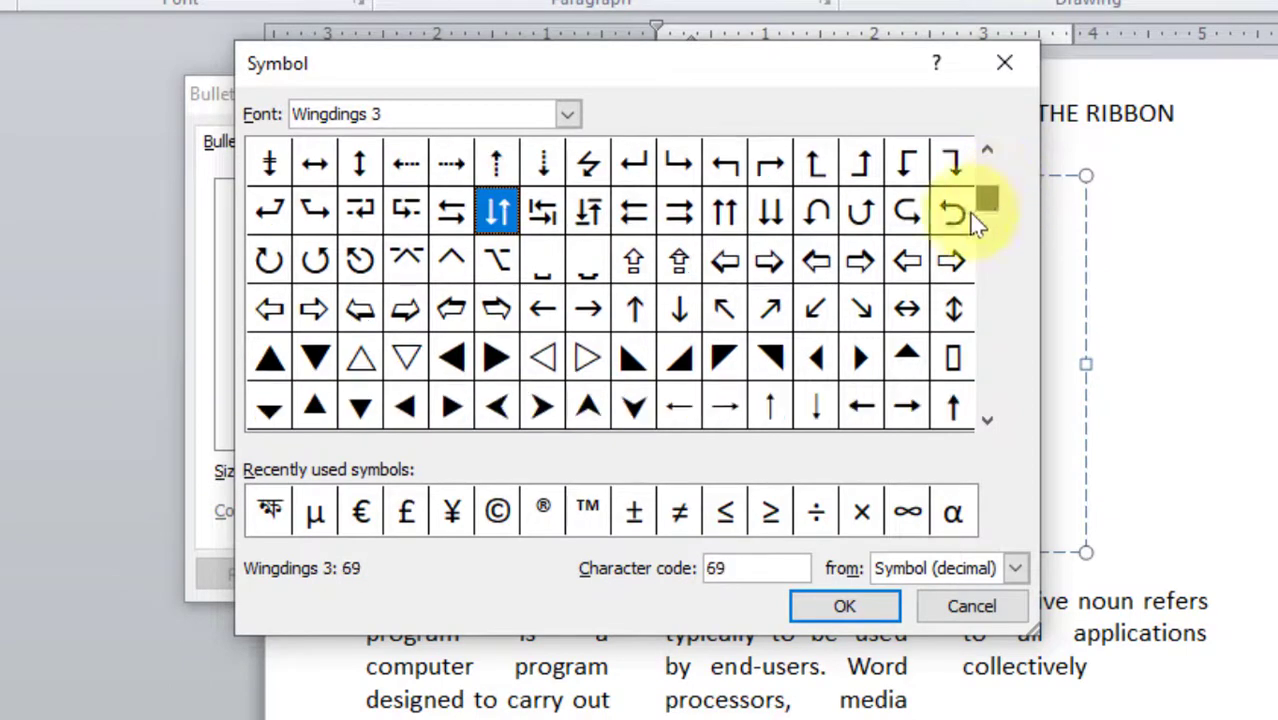
{"action": "left_click", "coordinate": [770, 308]}
- Show the selected arrow's character code as Symbol (hex) and cancel the custom symbol choice
{"action": "left_click", "coordinate": [1014, 567]}
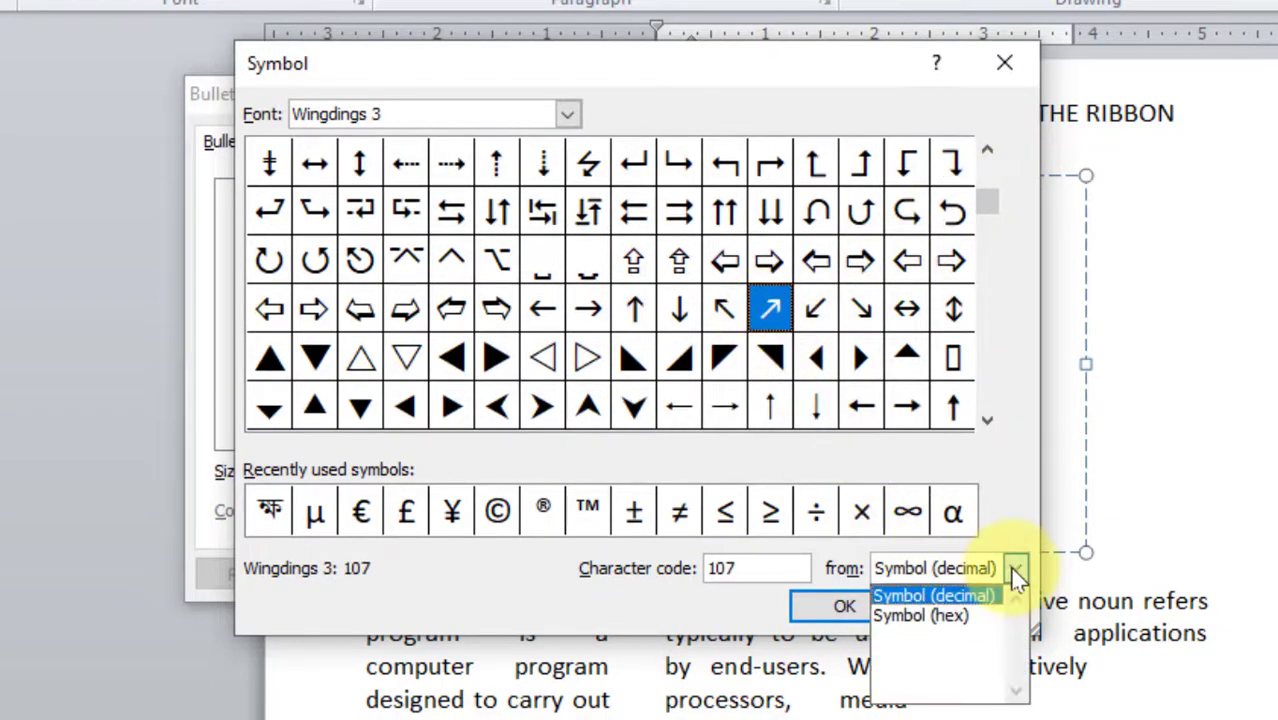
{"action": "left_click", "coordinate": [955, 614]}
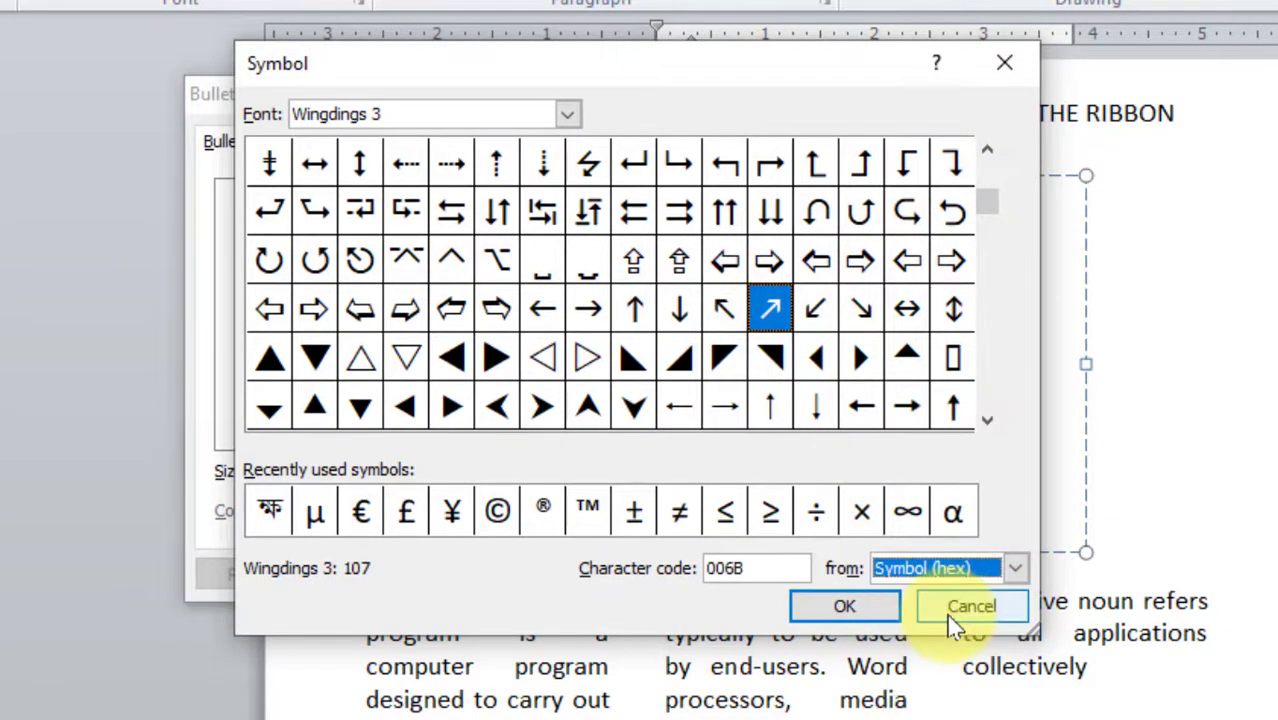
{"action": "left_click", "coordinate": [748, 575]}
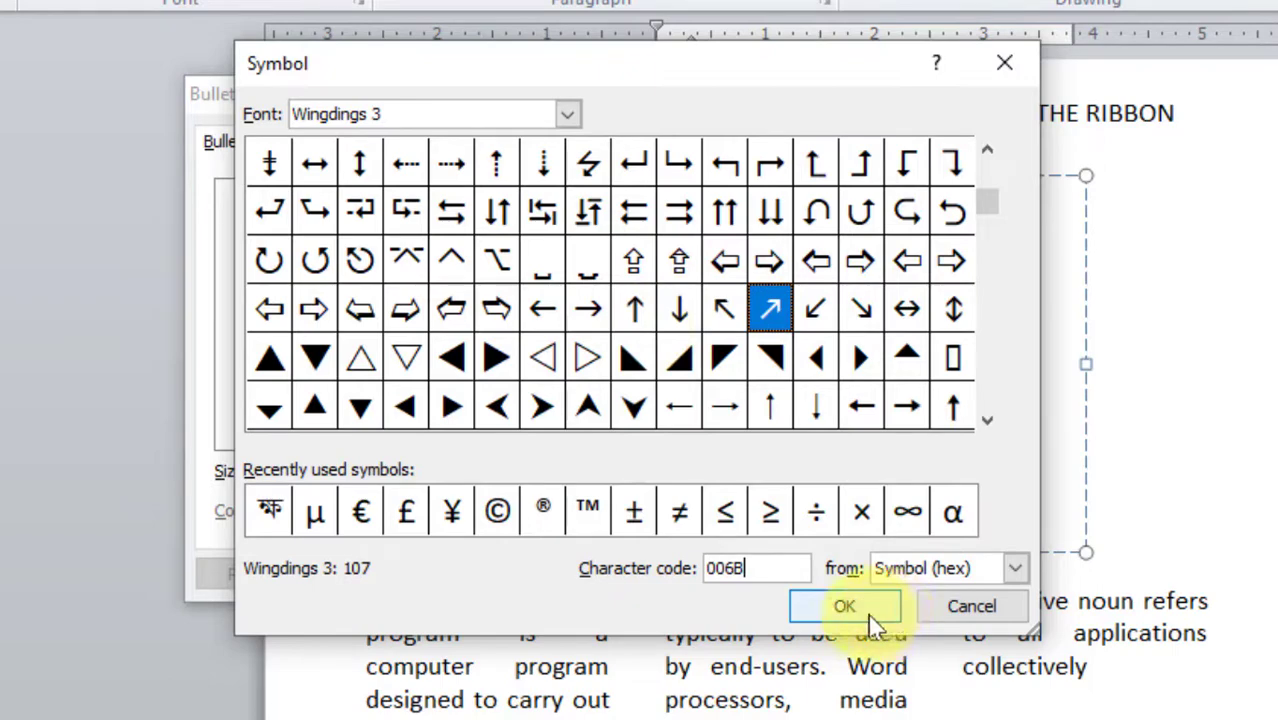
{"action": "left_click", "coordinate": [966, 606]}
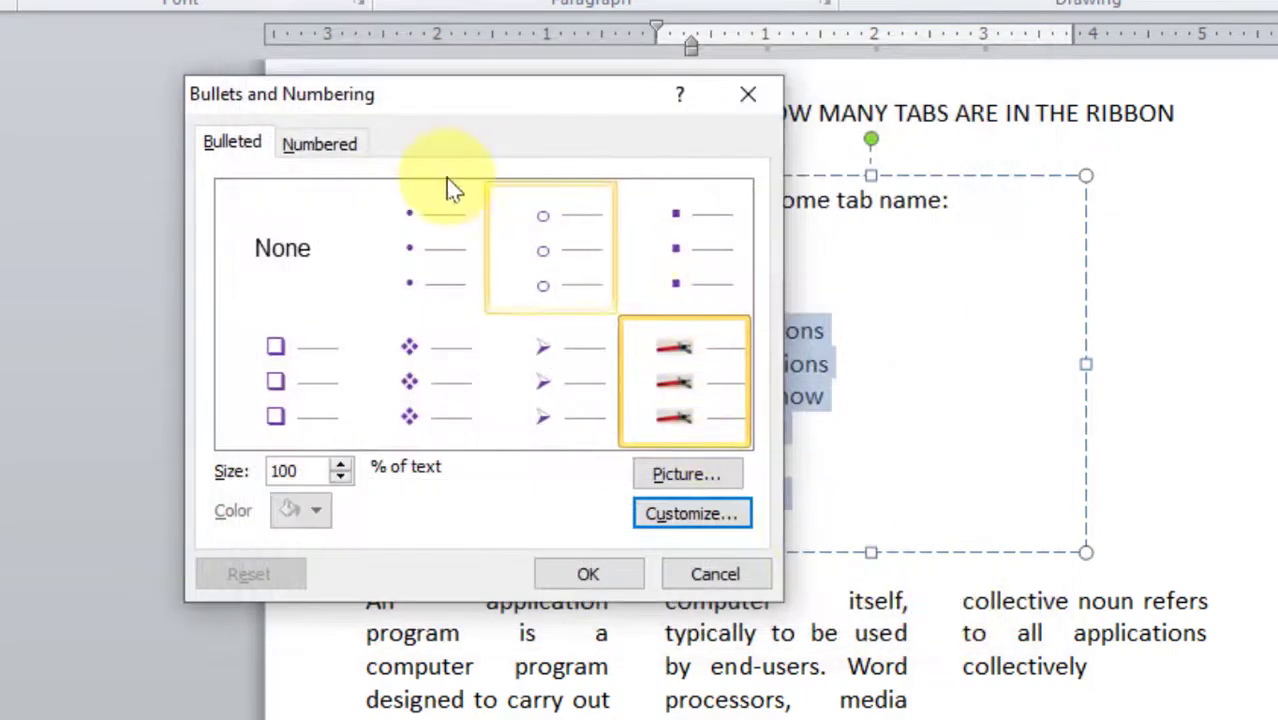
- Choose the 1. 2. 3. numbering style for the tab names in the numbering settings
{"action": "left_click", "coordinate": [333, 156]}
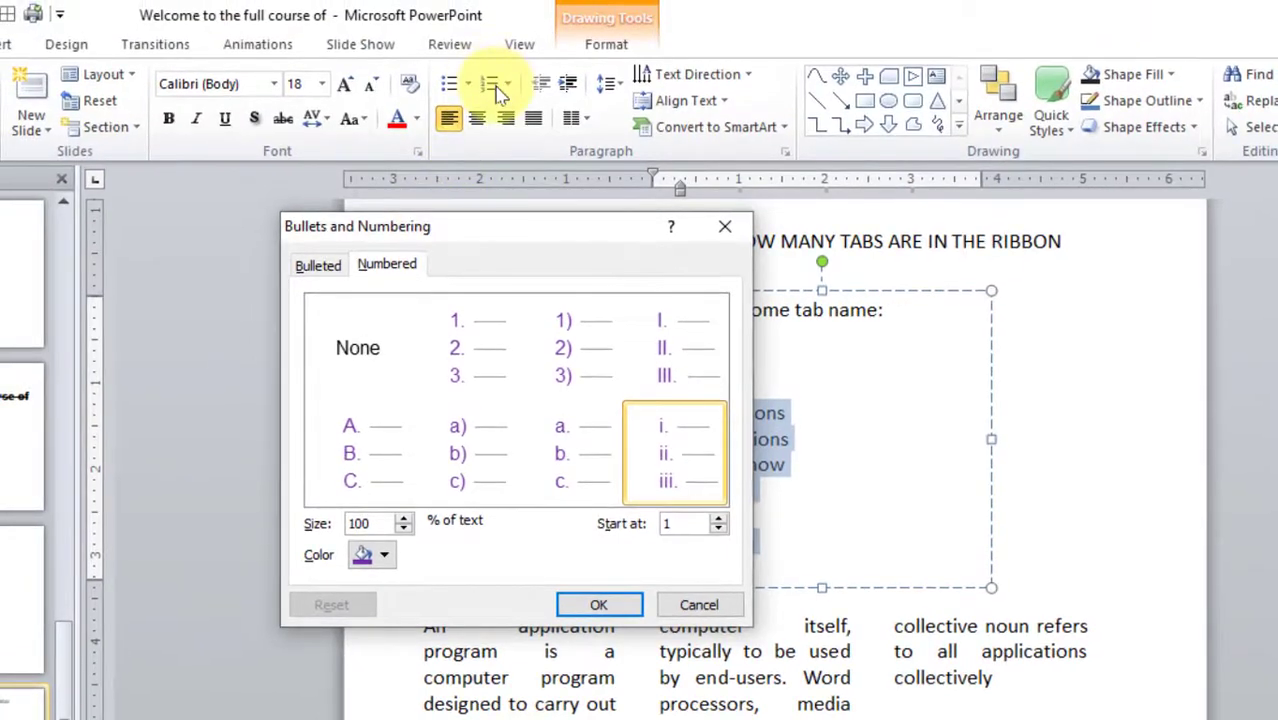
{"action": "left_click", "coordinate": [725, 226]}
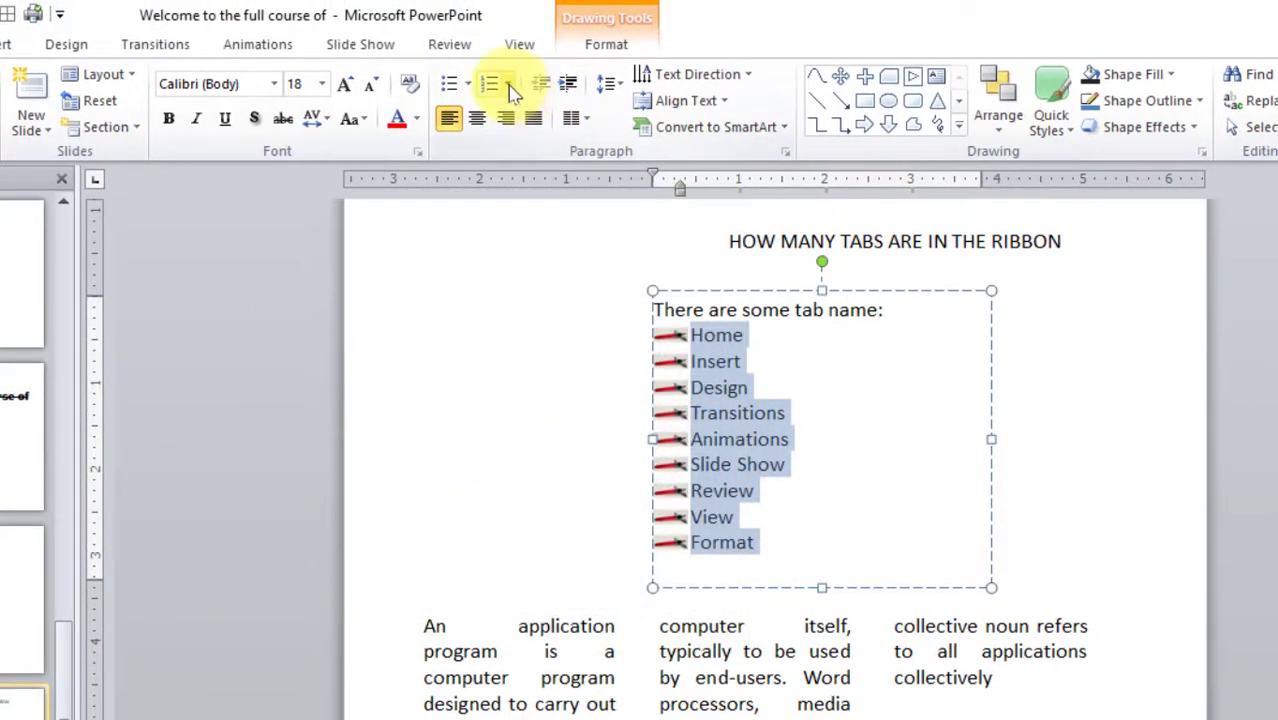
{"action": "left_click", "coordinate": [508, 85]}
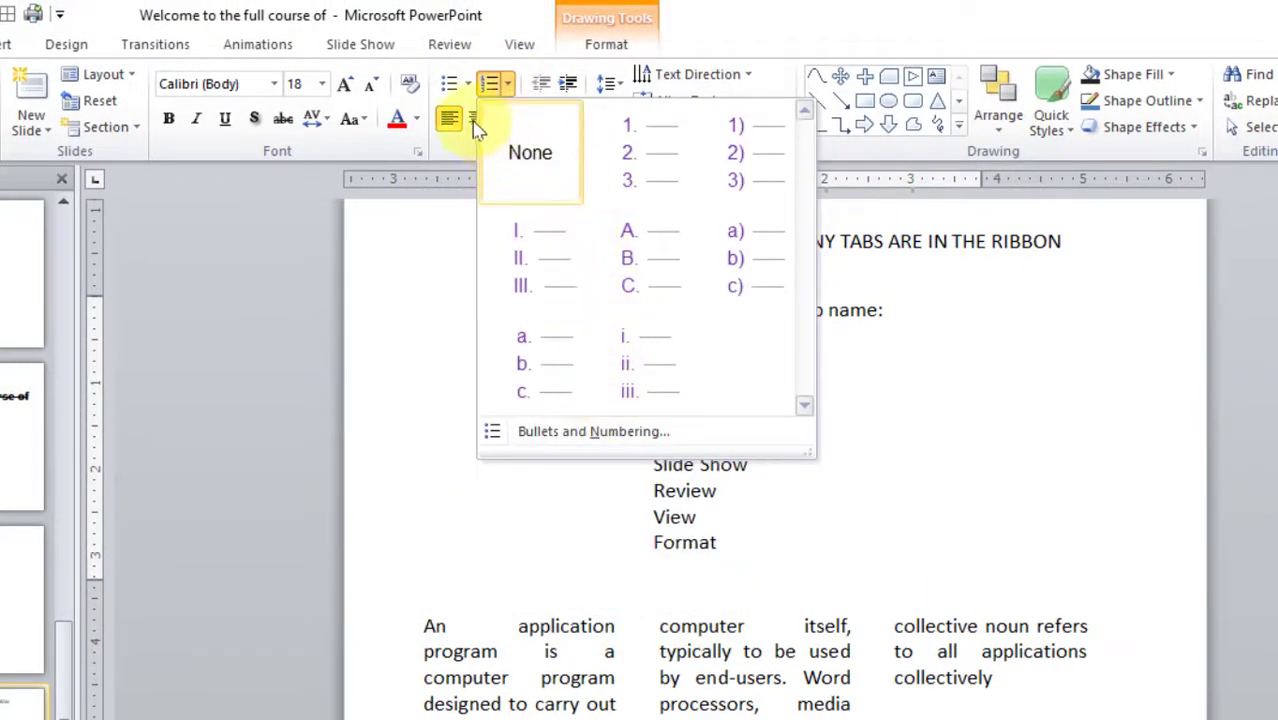
{"action": "left_click", "coordinate": [565, 432]}
{"action": "left_click_drag", "start_coordinate": [603, 256], "coordinate": [386, 177]}
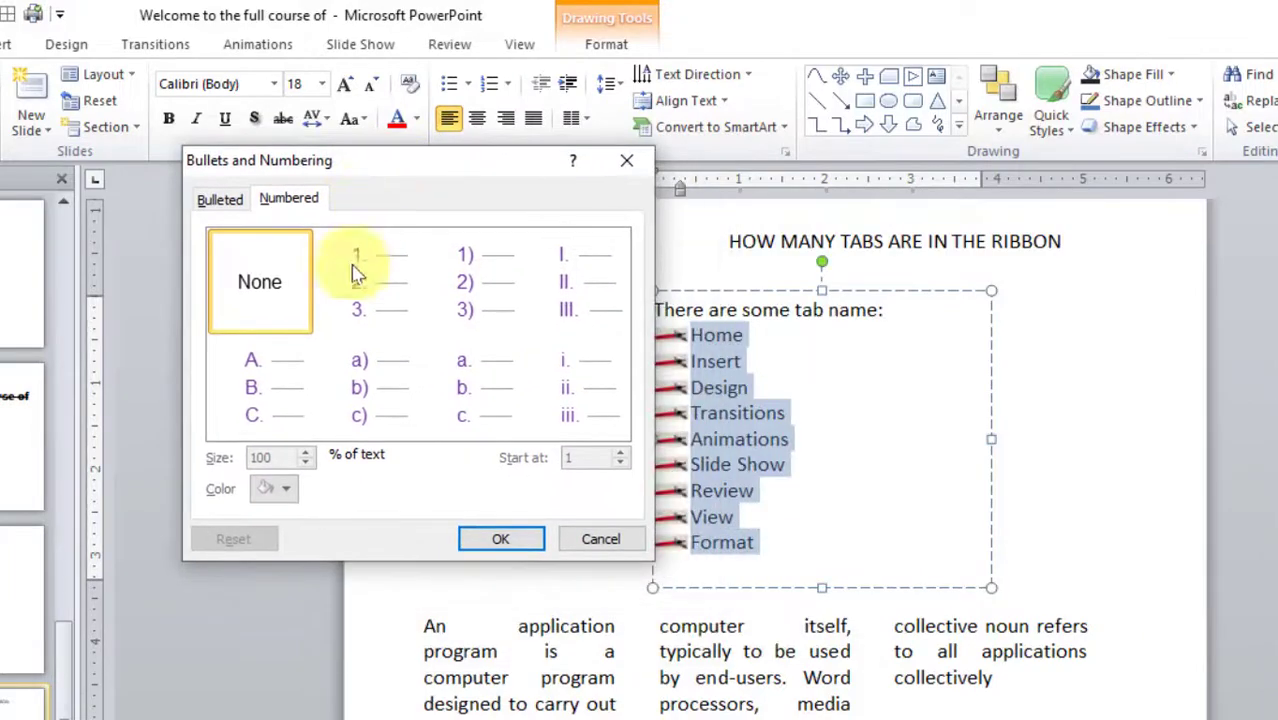
{"action": "left_click", "coordinate": [394, 305]}
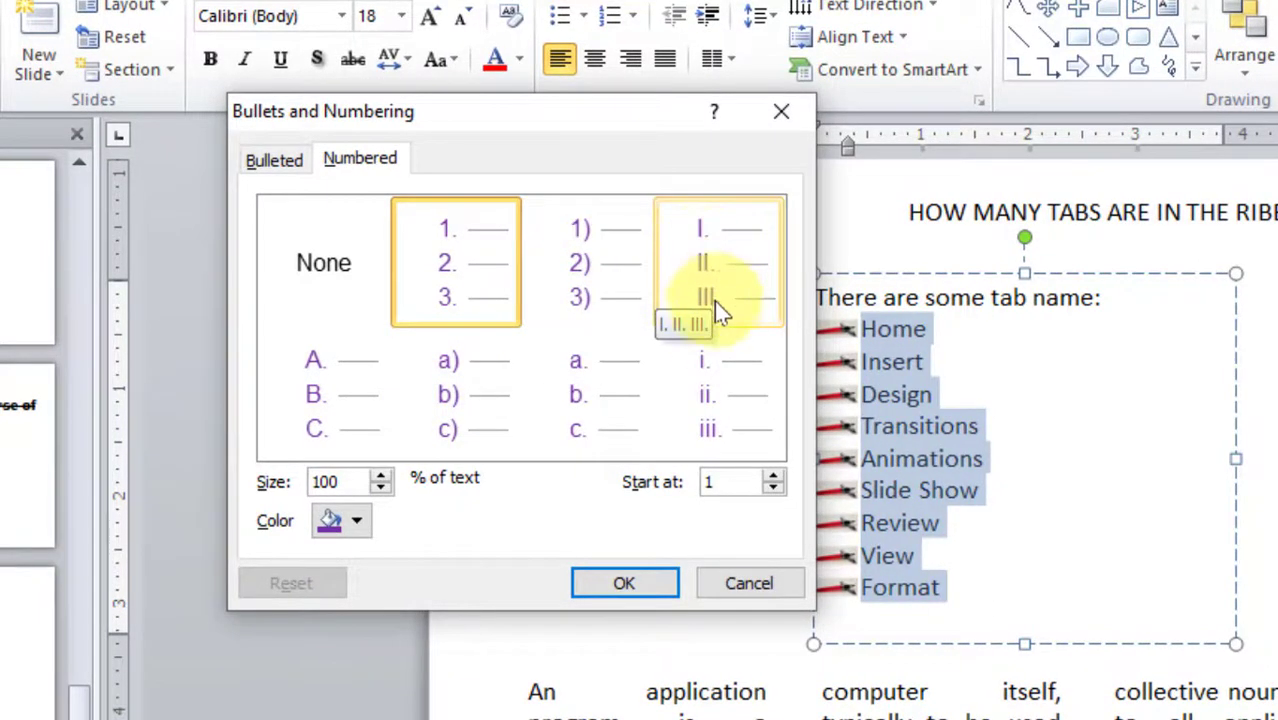
- Set the numbering of the tab name list to start at 5
{"action": "left_click", "coordinate": [723, 485]}
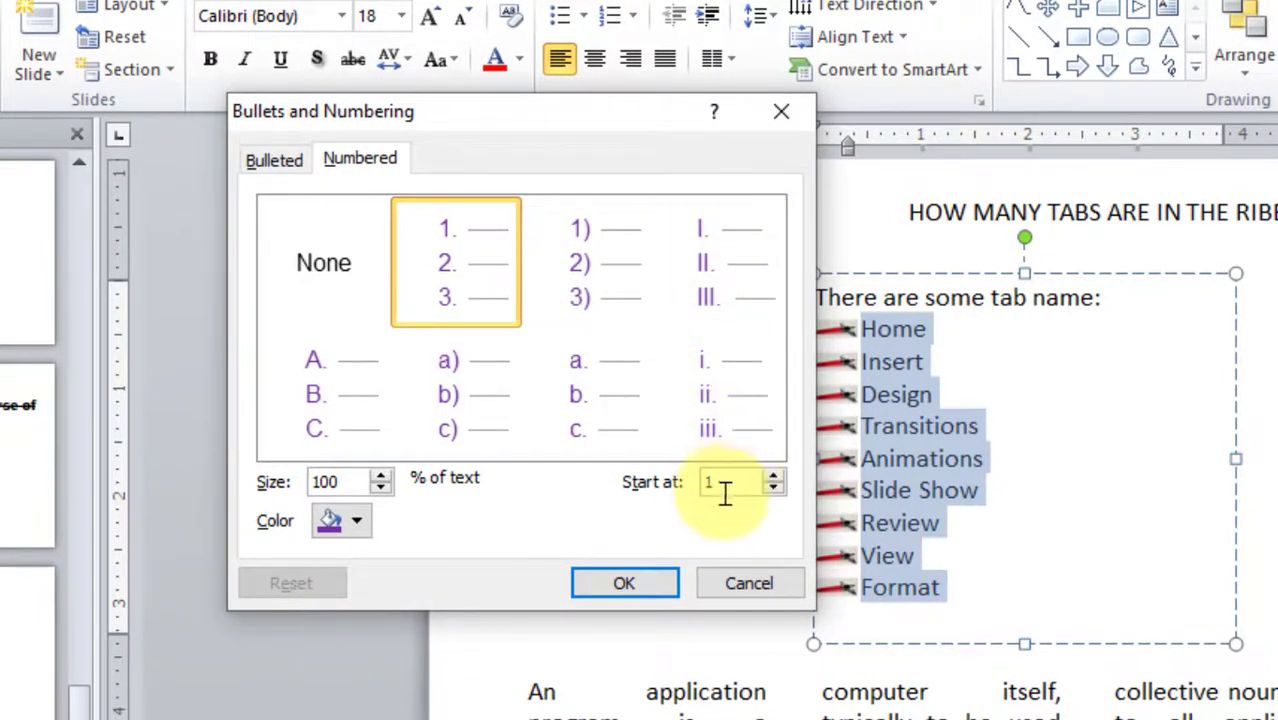
{"action": "left_click", "coordinate": [777, 480]}
{"action": "left_click", "coordinate": [777, 480]}
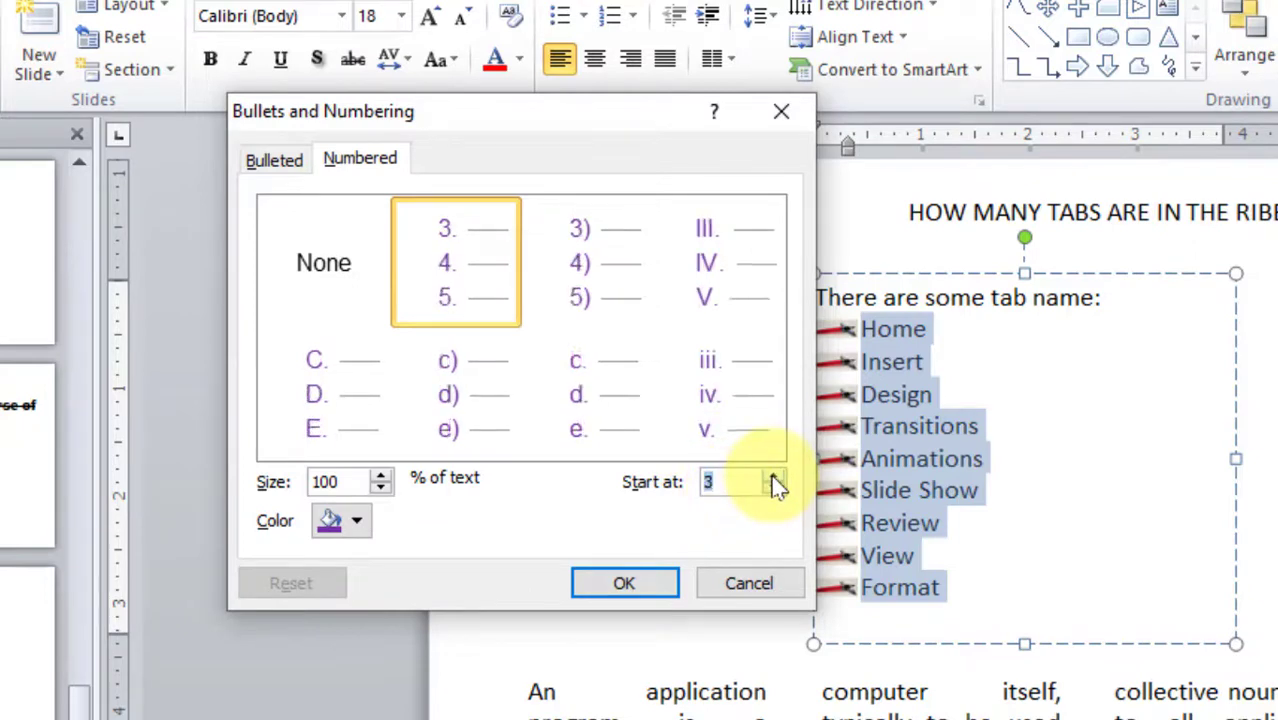
{"action": "left_click", "coordinate": [777, 480]}
{"action": "left_click", "coordinate": [777, 480]}
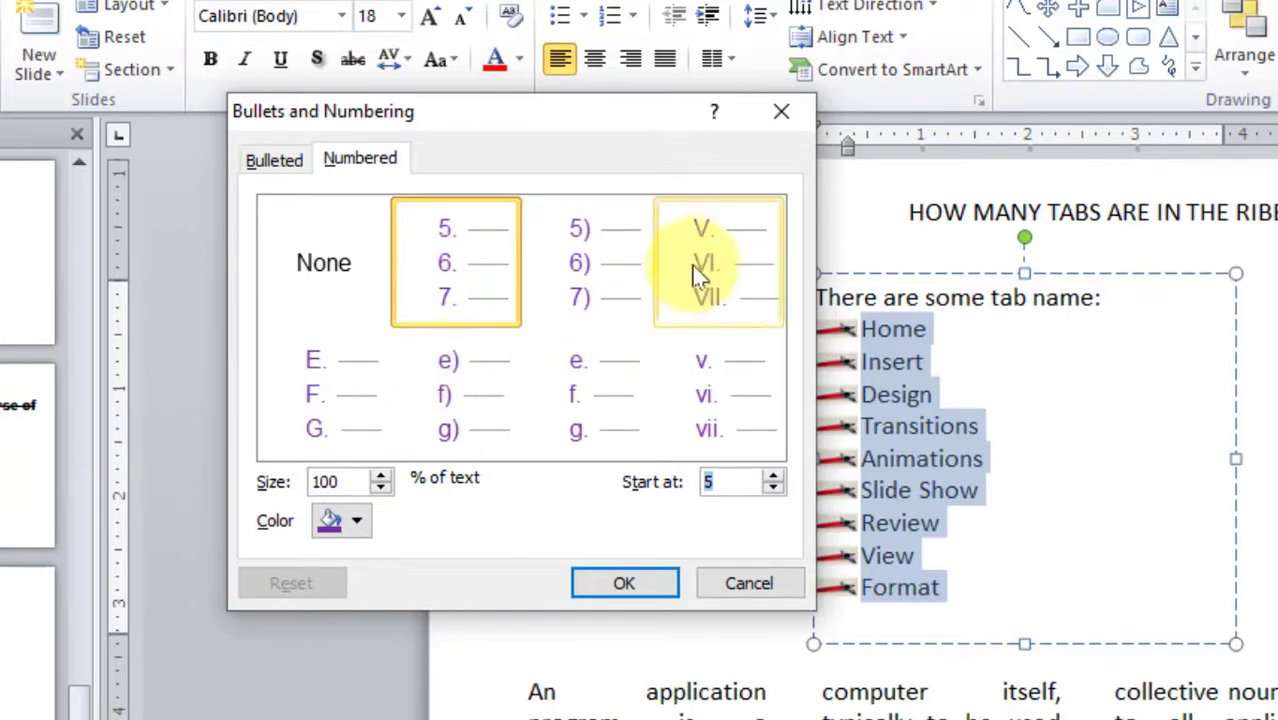
- Set the numbering of the tab name list to start at 1
{"action": "left_click", "coordinate": [774, 490]}
{"action": "left_click", "coordinate": [774, 490]}
{"action": "left_click", "coordinate": [774, 490]}
{"action": "left_click", "coordinate": [774, 490]}
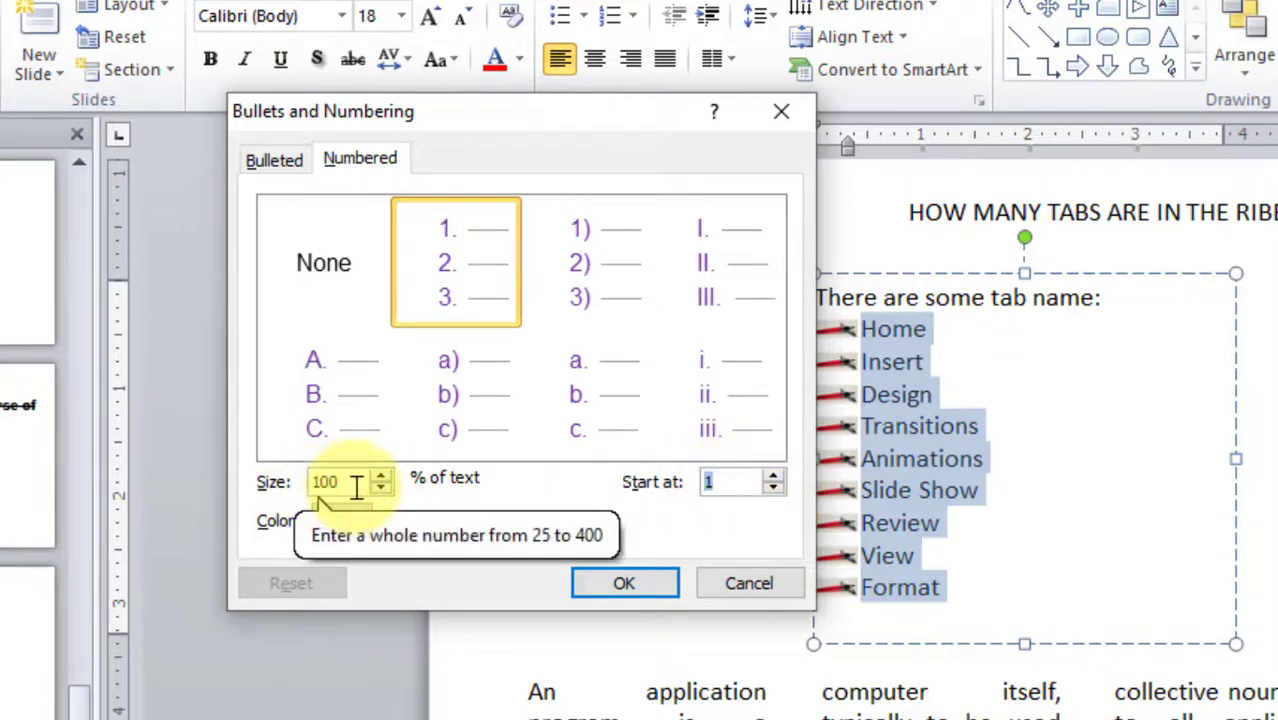
- Choose the standard purple as the number colour and apply the numbering to the tab names
{"action": "left_click", "coordinate": [362, 529]}
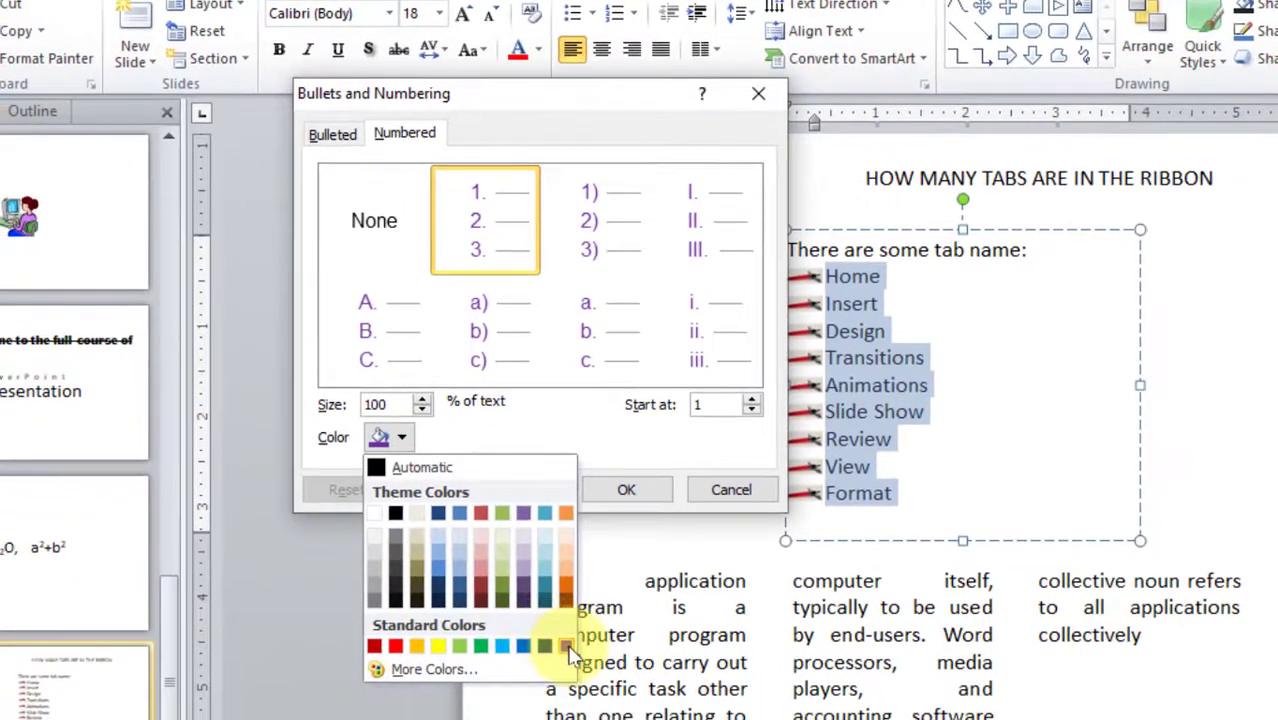
{"action": "left_click", "coordinate": [557, 713]}
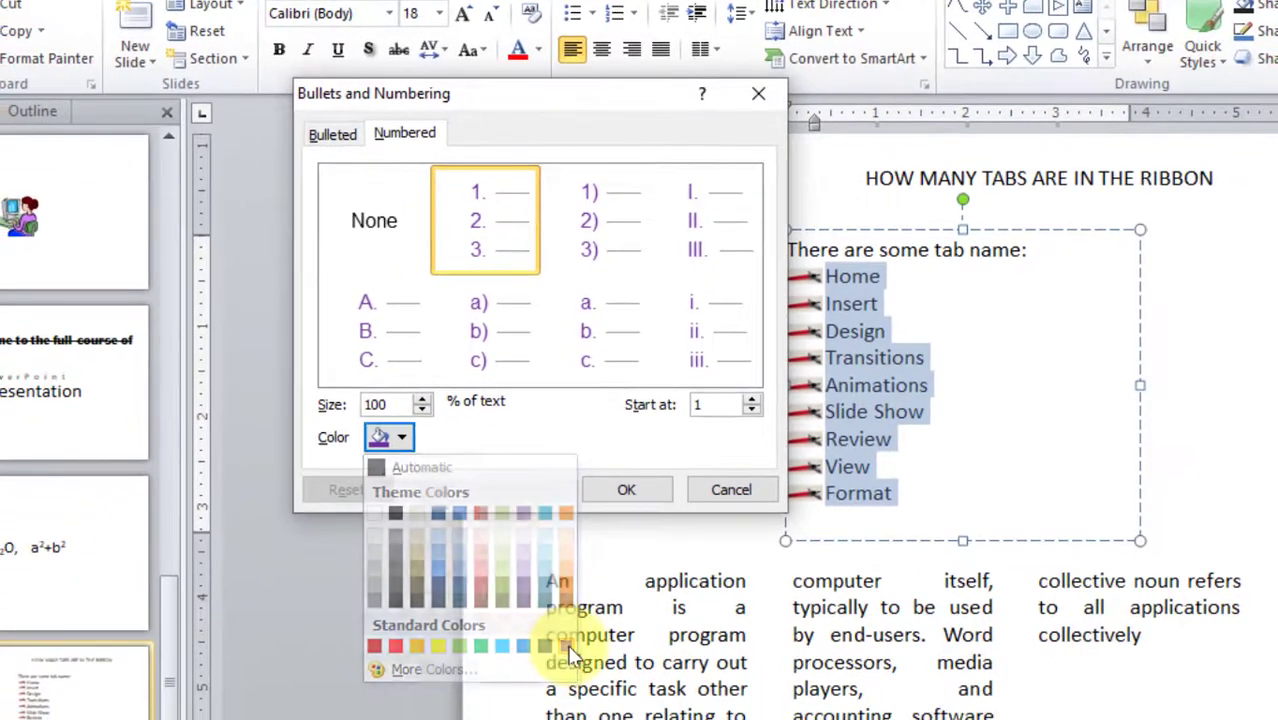
{"action": "left_click", "coordinate": [622, 490]}
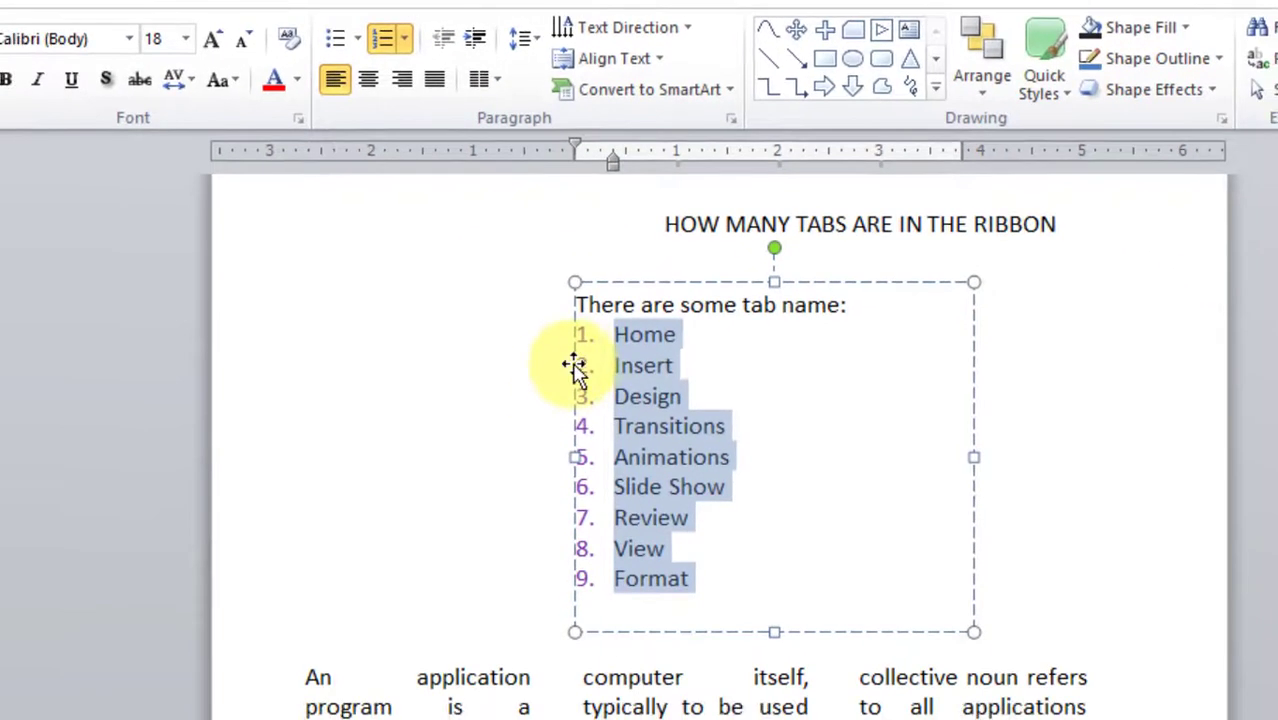
- Increase the indent of the numbered tab names to the 2-inch ruler mark
{"action": "left_click", "coordinate": [474, 38]}
{"action": "left_click", "coordinate": [474, 38]}
{"action": "left_click", "coordinate": [474, 38]}
{"action": "left_click", "coordinate": [474, 38]}
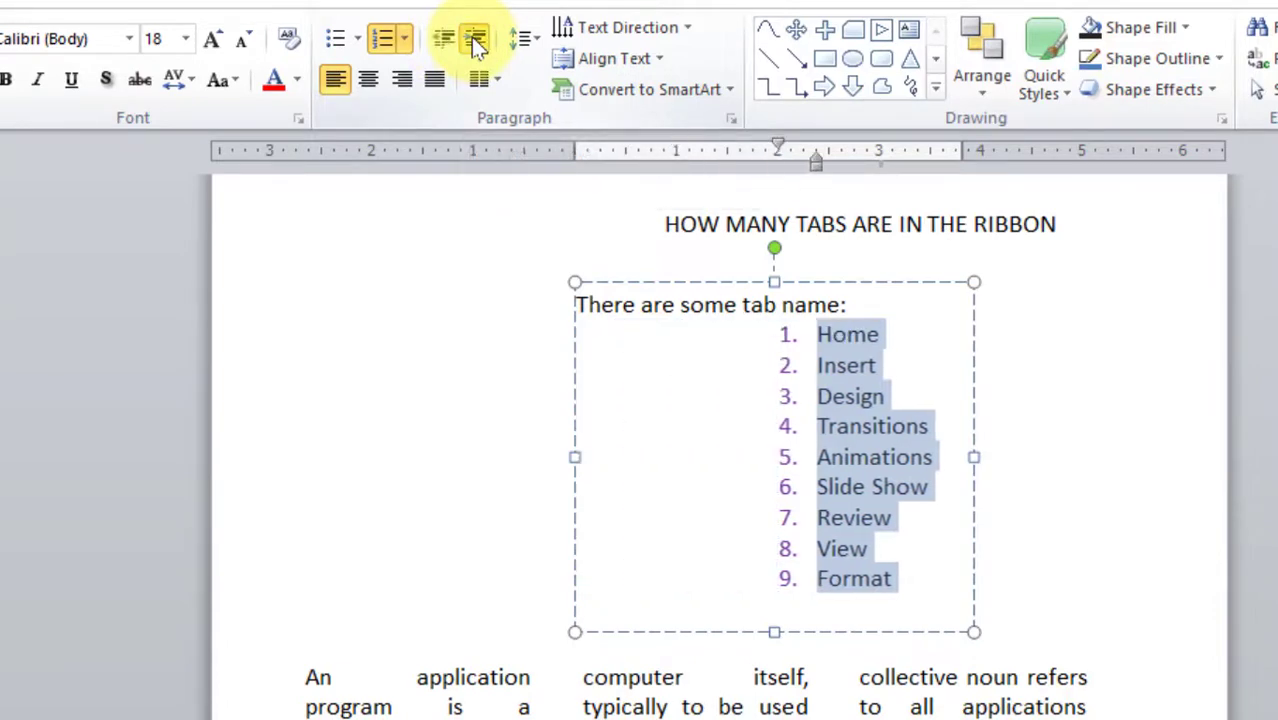
{"action": "left_click", "coordinate": [474, 38]}
- Decrease and increase the list's indent a few times, leaving the numbers at the 1-inch ruler mark
{"action": "left_click", "coordinate": [446, 42]}
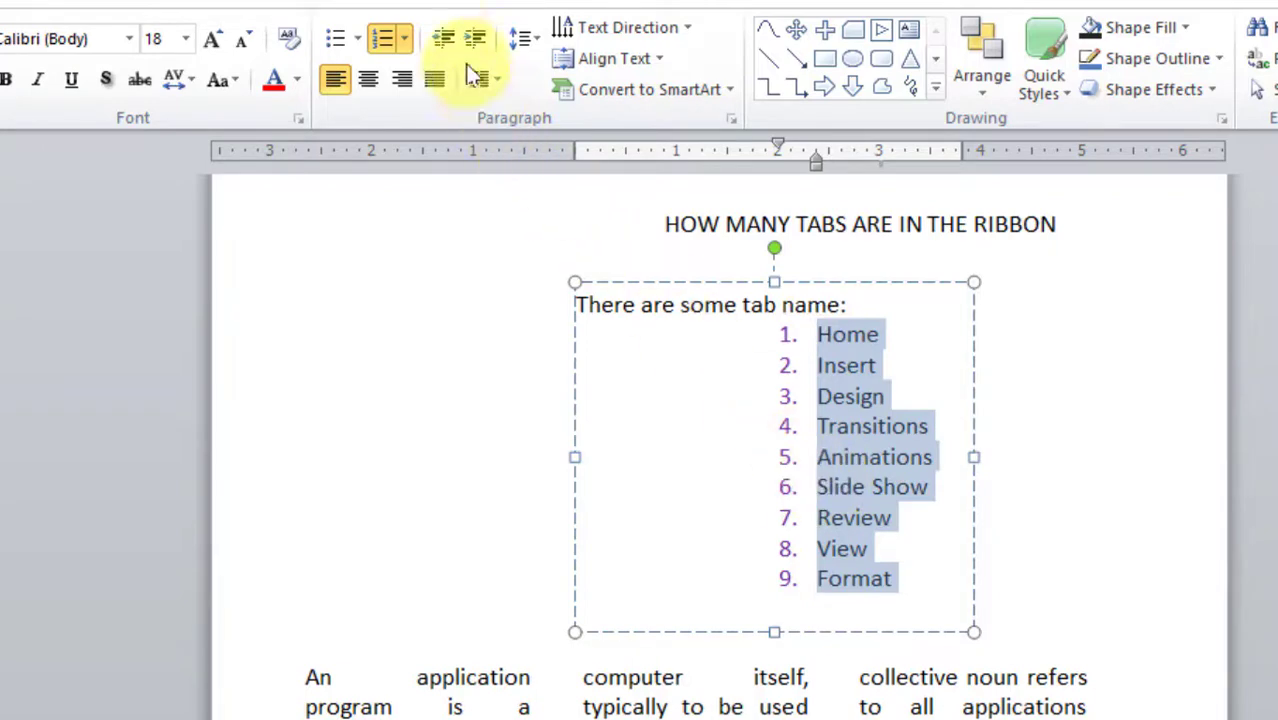
{"action": "left_click", "coordinate": [447, 34]}
{"action": "left_click", "coordinate": [476, 40]}
{"action": "left_click", "coordinate": [476, 40]}
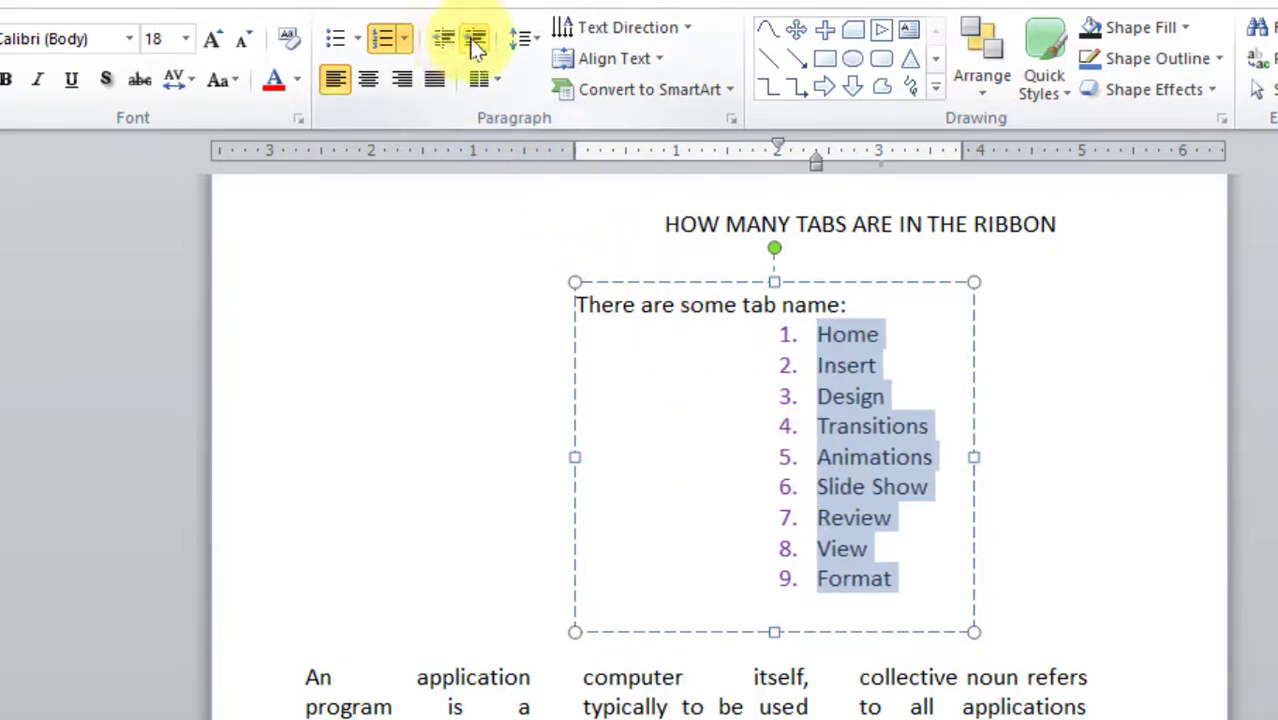
{"action": "left_click", "coordinate": [447, 40]}
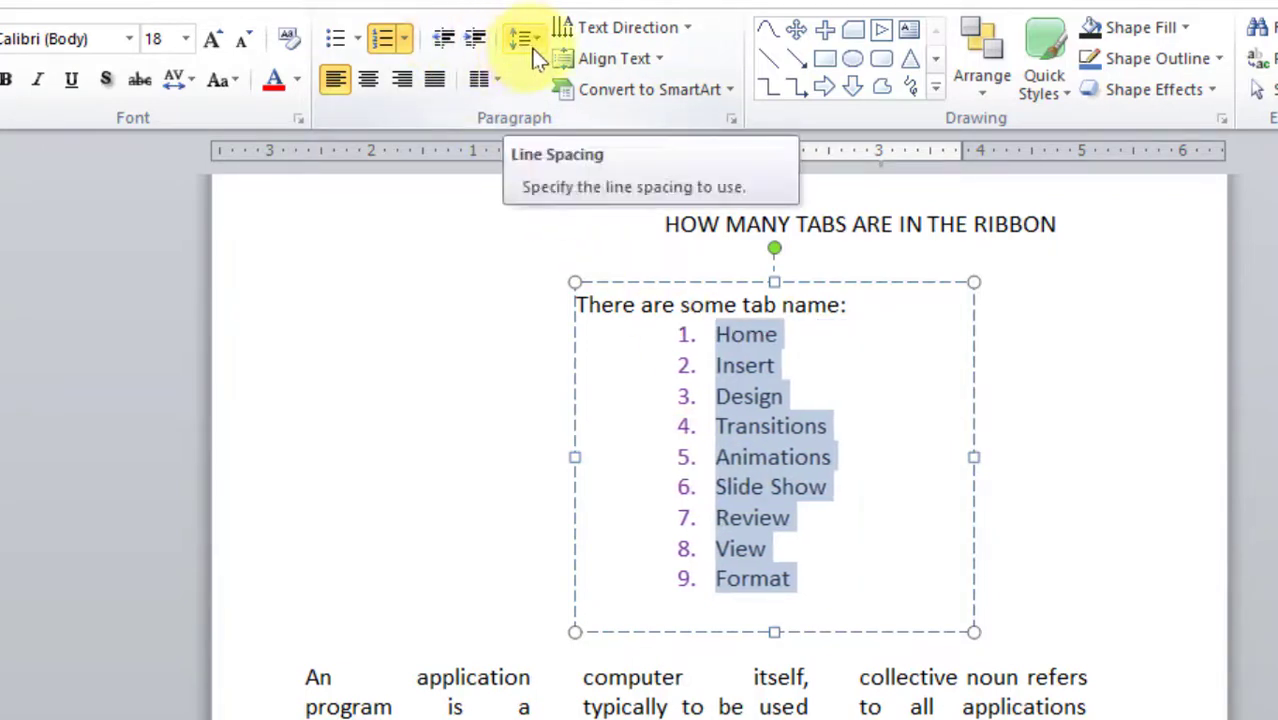
- Set the line spacing of the Design, Transitions and Animations items to 2.5
{"action": "left_click", "coordinate": [769, 457]}
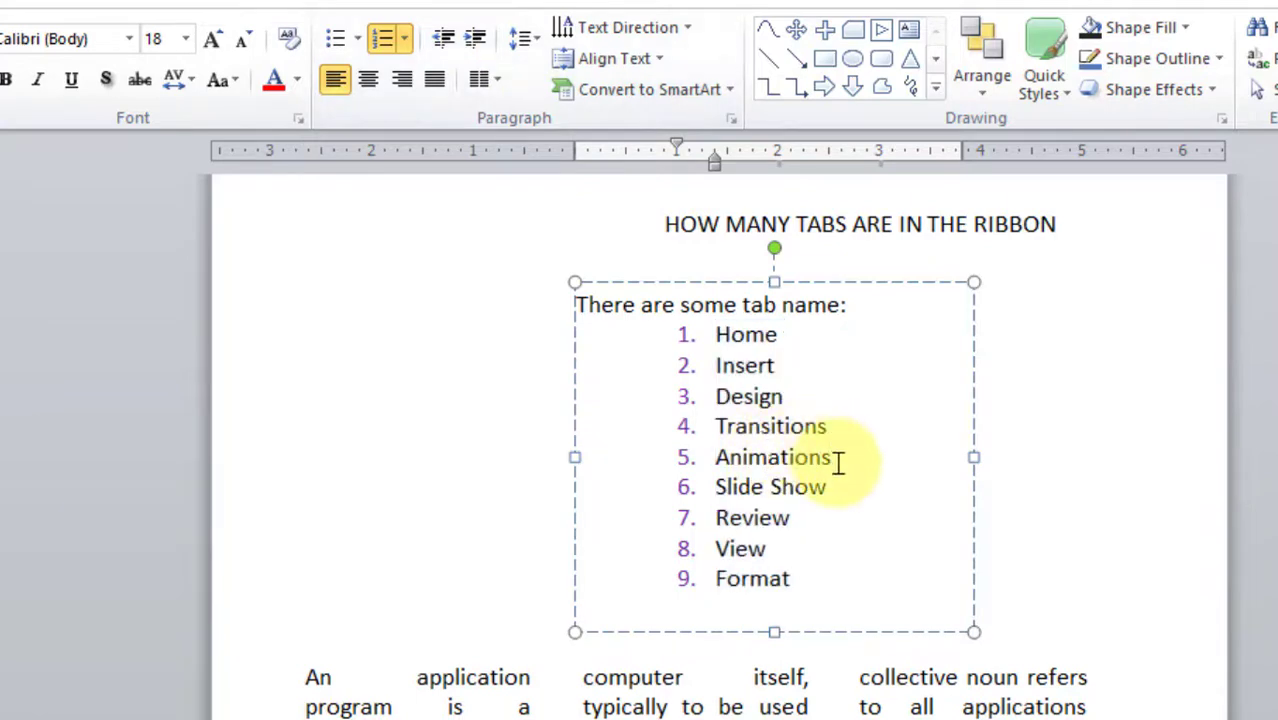
{"action": "left_click_drag", "start_coordinate": [813, 451], "coordinate": [731, 401]}
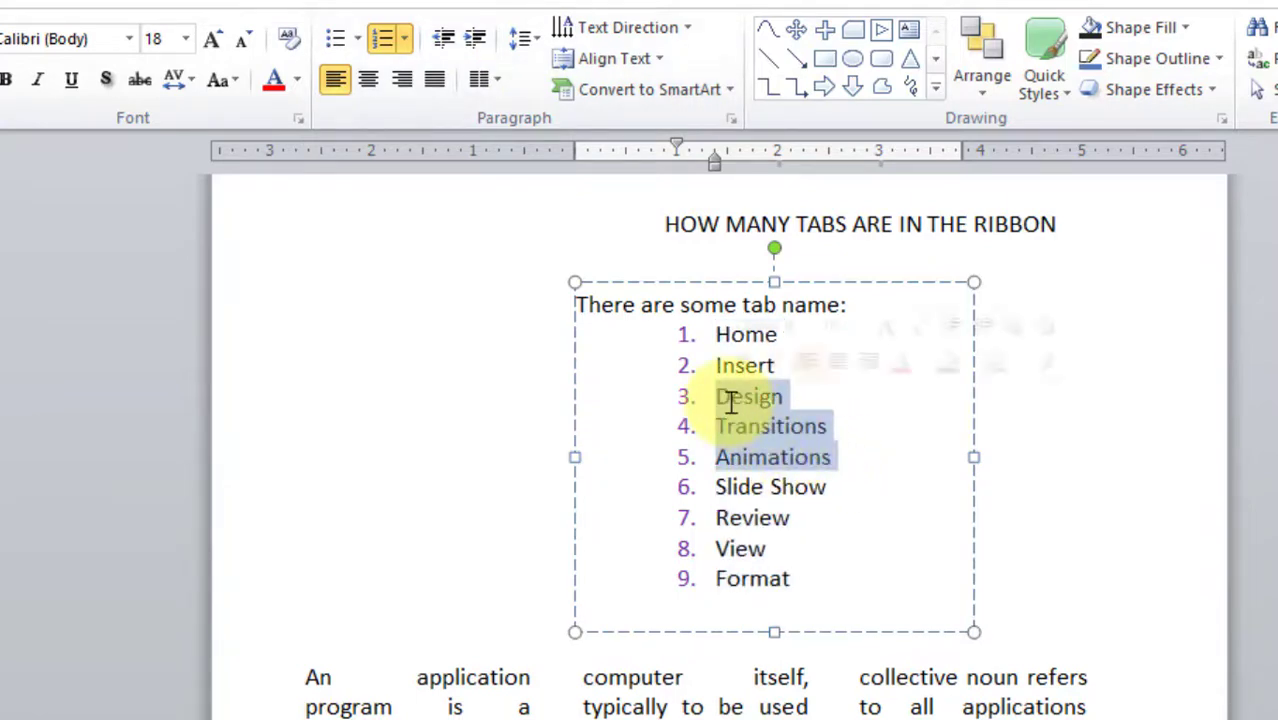
{"action": "left_click", "coordinate": [522, 40]}
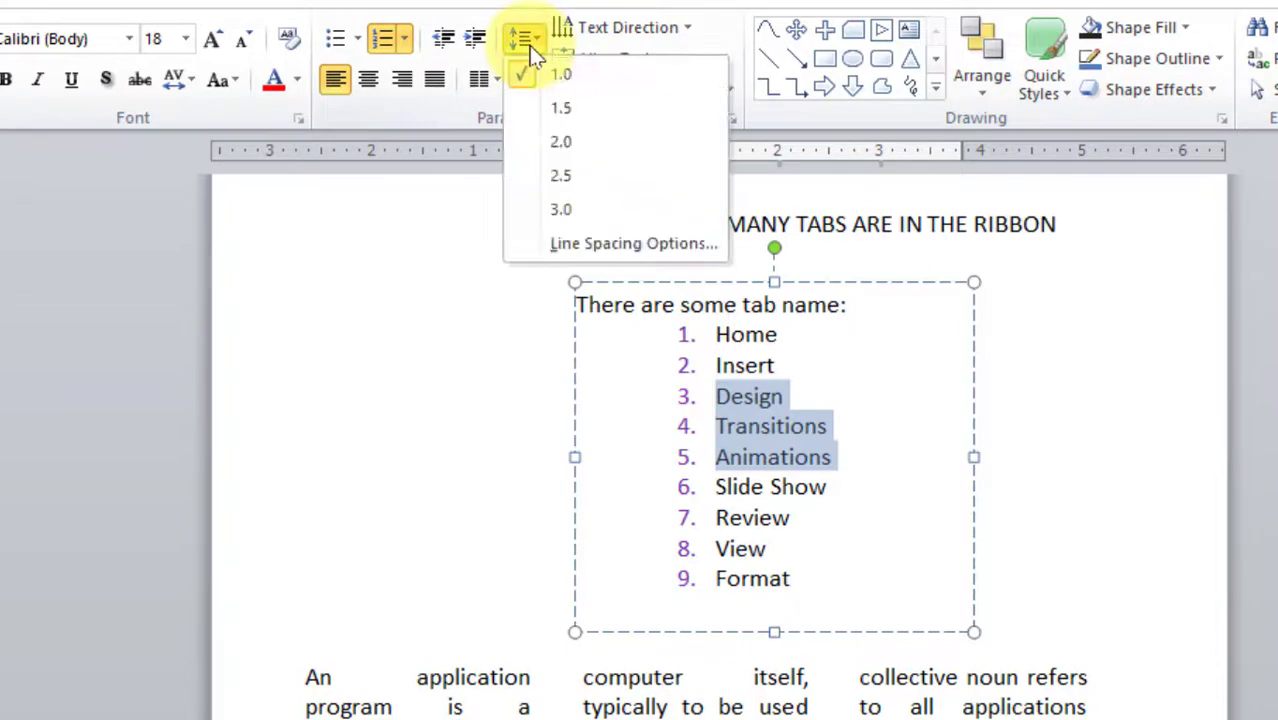
{"action": "left_click", "coordinate": [562, 177]}
{"action": "left_click", "coordinate": [760, 505]}
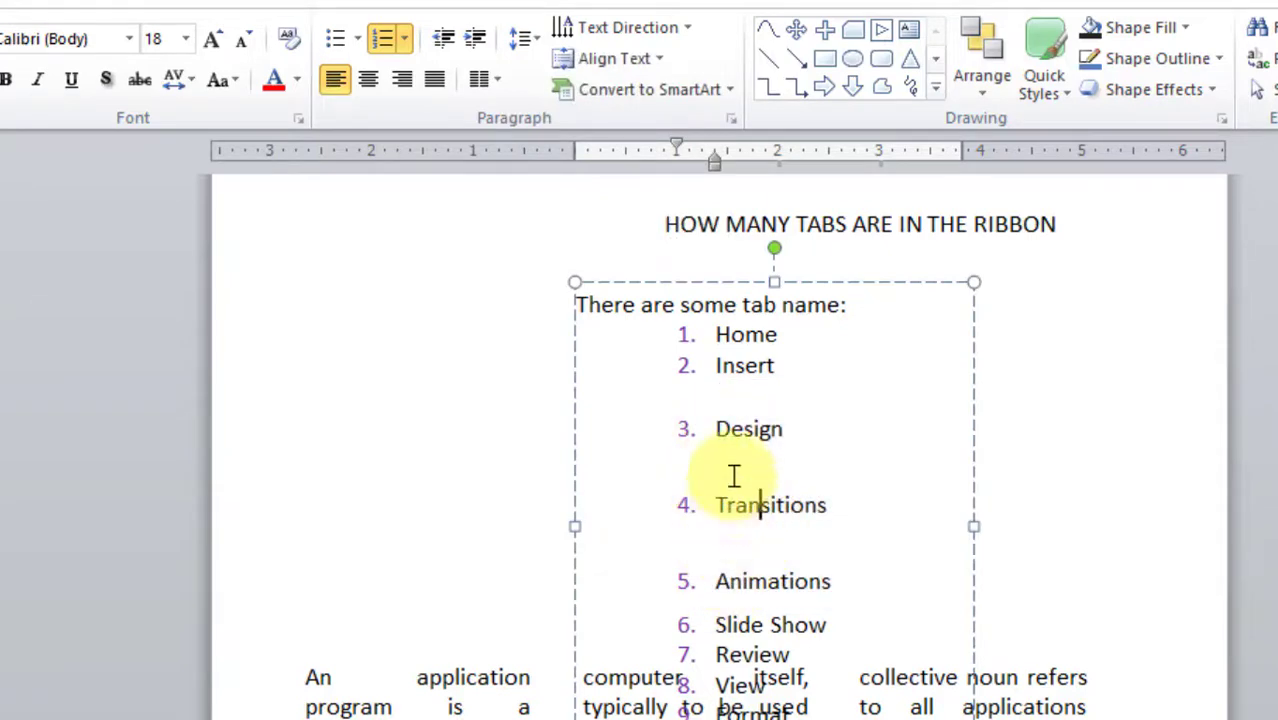
- Return the line spacing of the Design, Transitions and Animations items to 1.0
{"action": "left_click", "coordinate": [707, 470]}
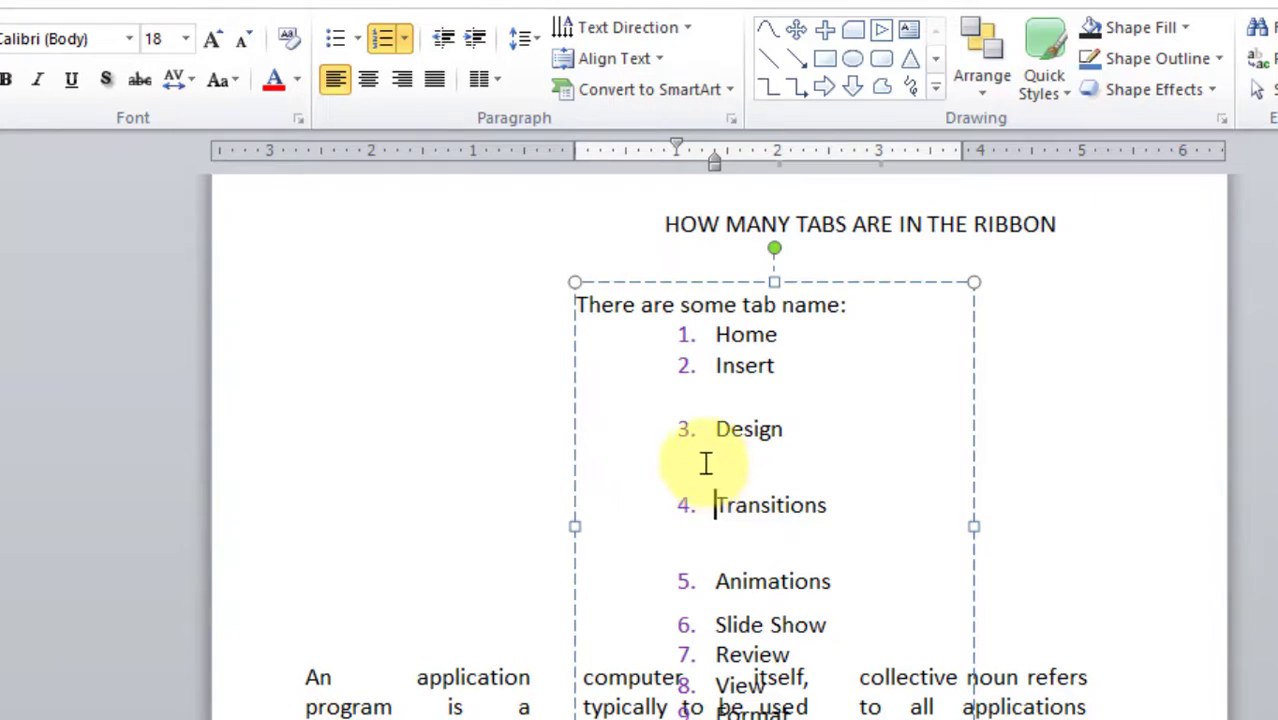
{"action": "left_click", "coordinate": [849, 590]}
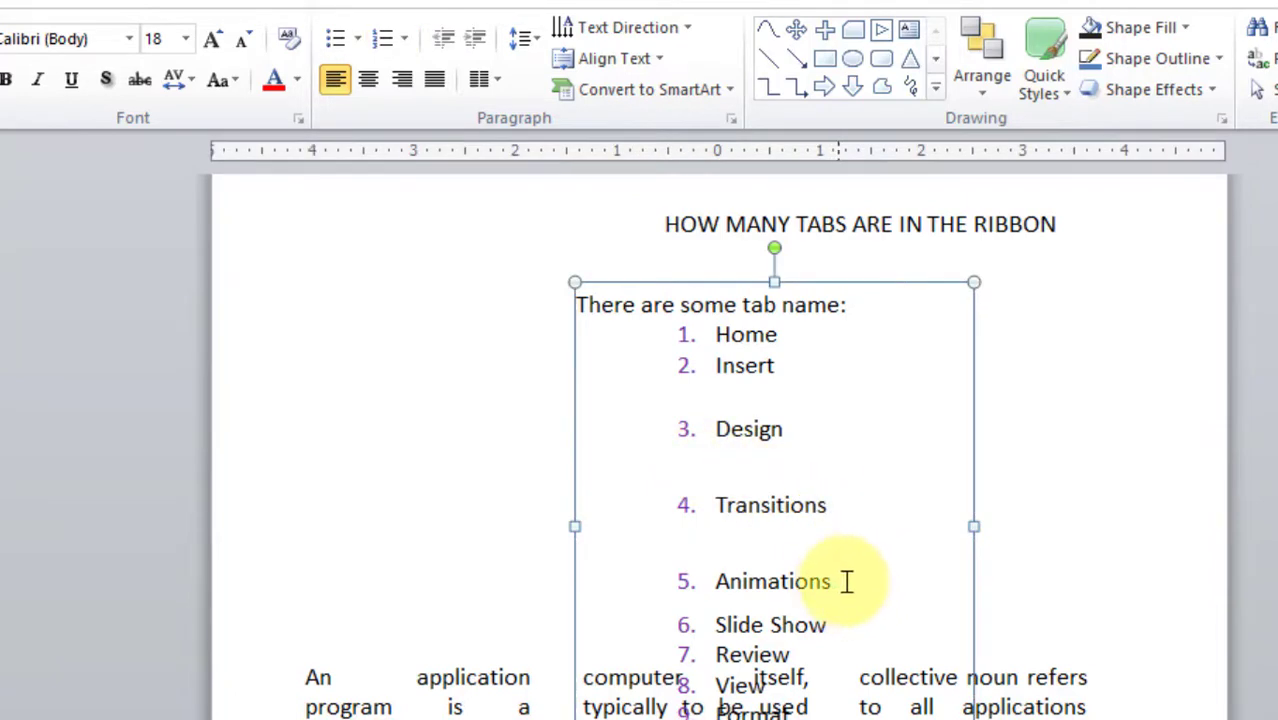
{"action": "left_click_drag", "start_coordinate": [846, 581], "coordinate": [685, 395]}
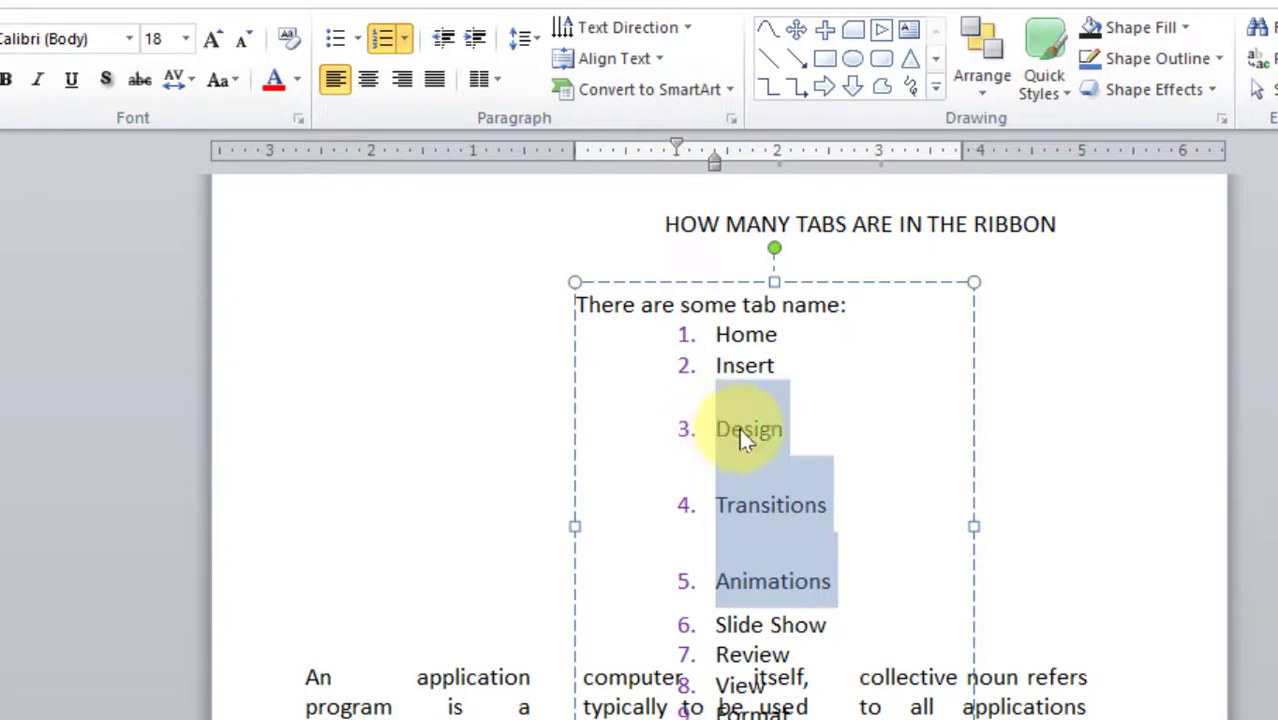
{"action": "left_click", "coordinate": [523, 39]}
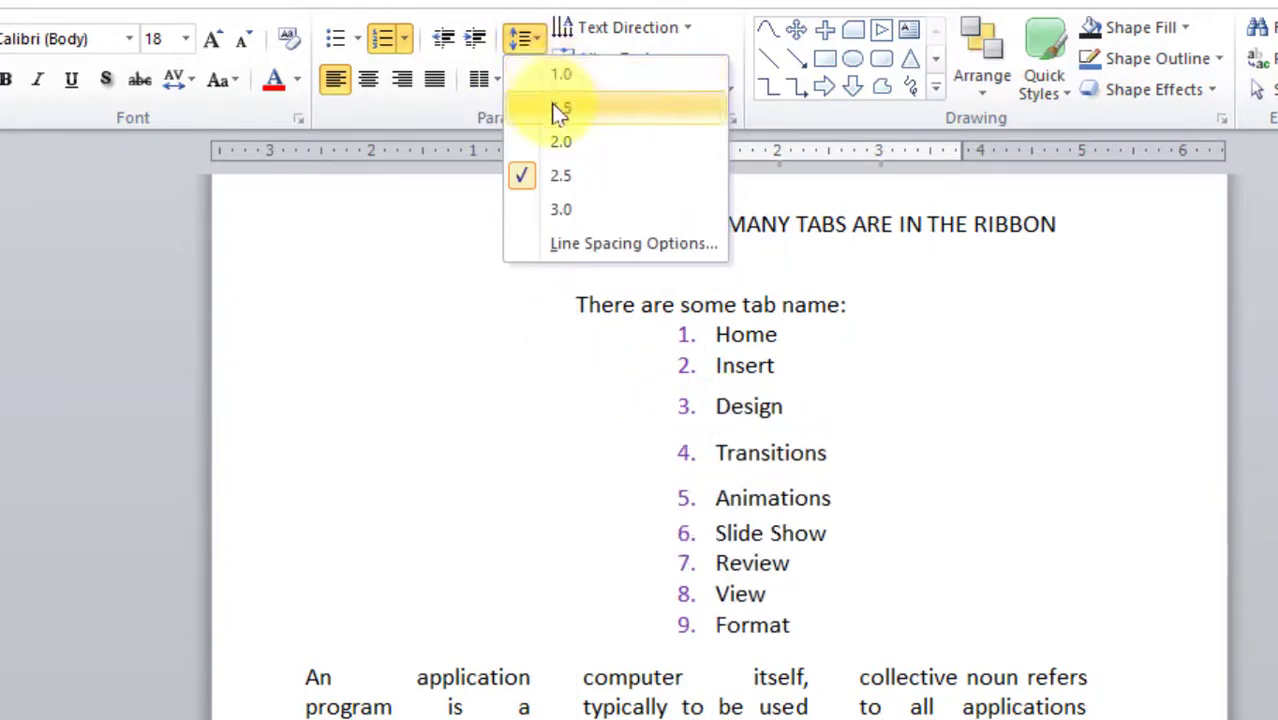
{"action": "left_click", "coordinate": [561, 77]}
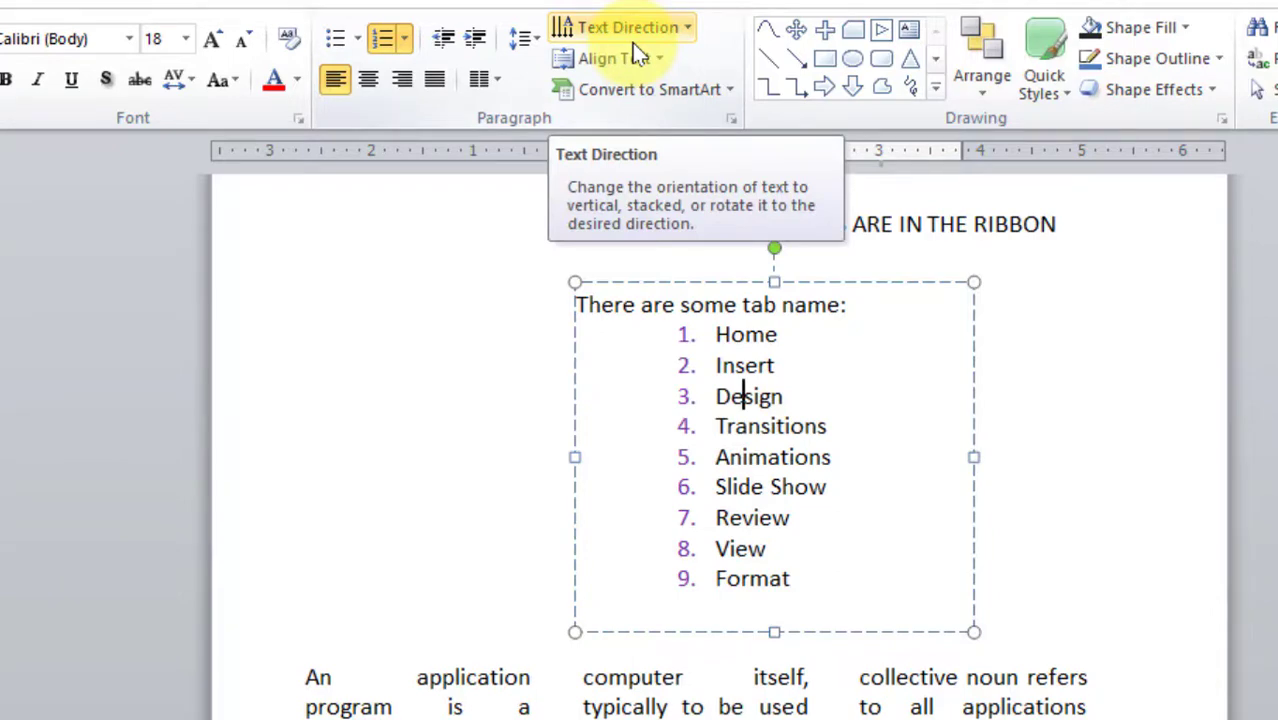
- Set the text box's autofit to Shrink text on overflow in the text direction options, and test it by narrowing and widening the box
{"action": "left_click", "coordinate": [688, 30]}
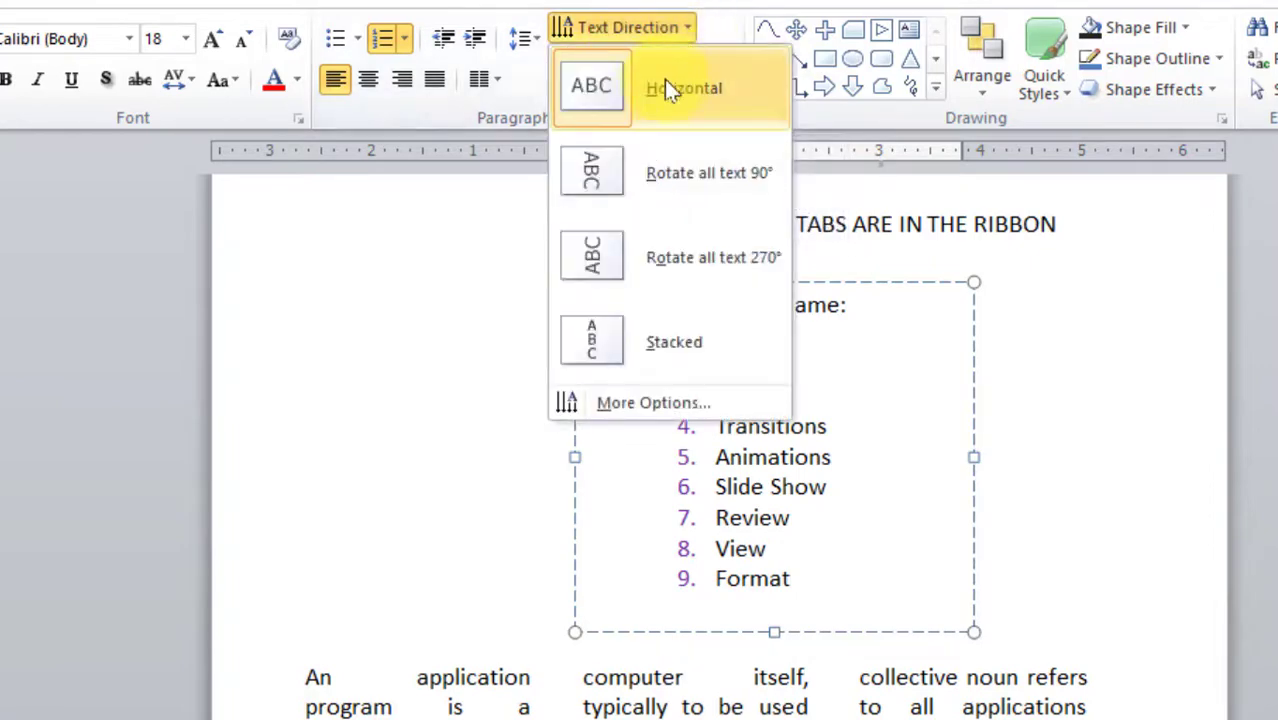
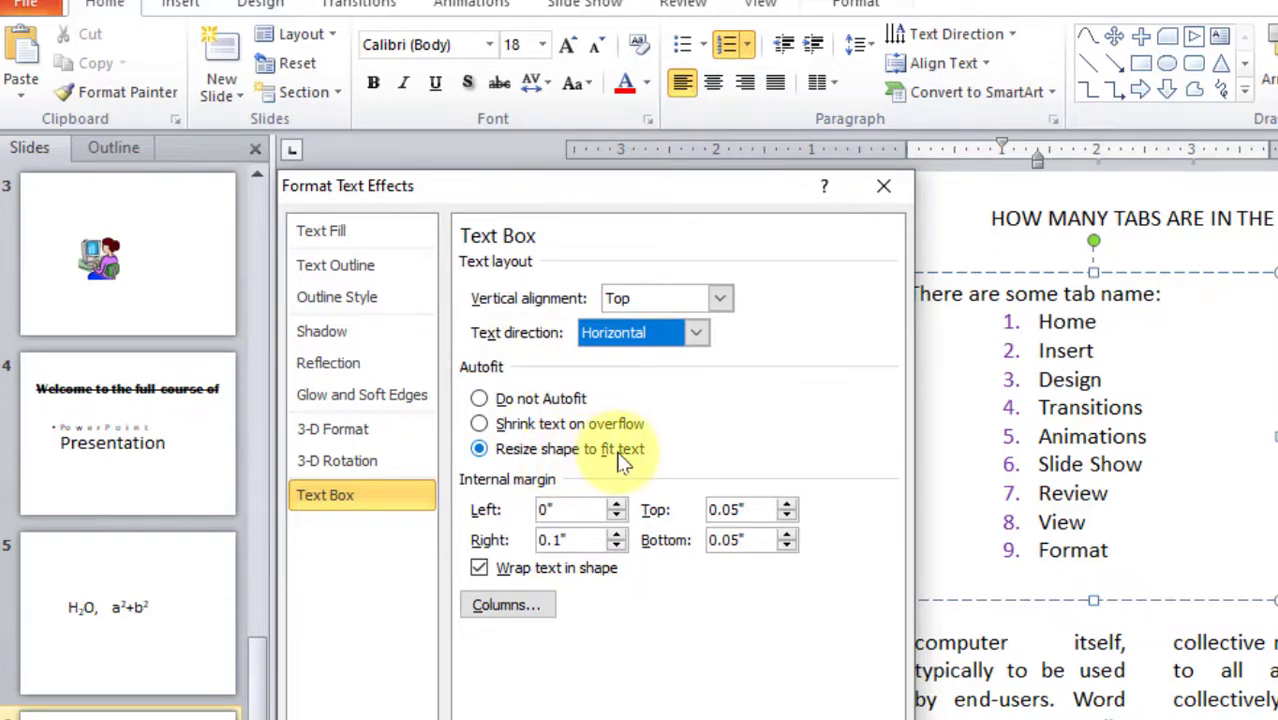
{"action": "left_click", "coordinate": [581, 426]}
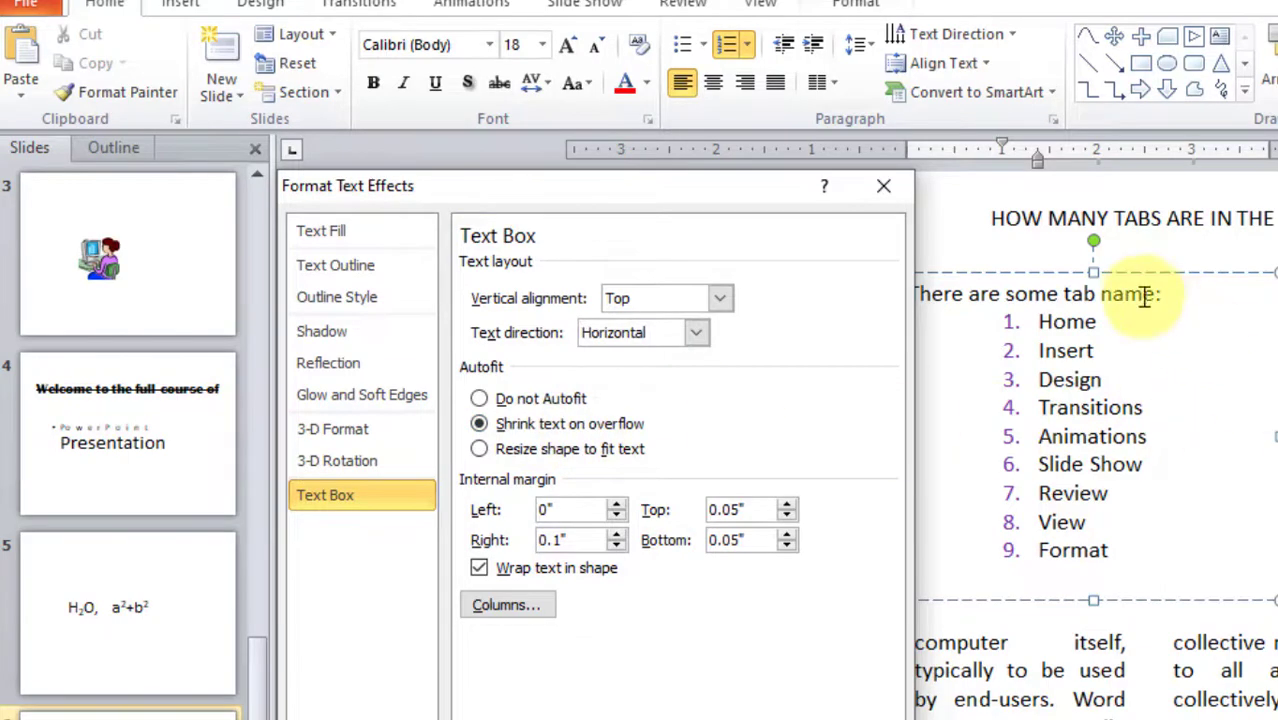
{"action": "left_click_drag", "start_coordinate": [1135, 272], "coordinate": [1258, 262]}
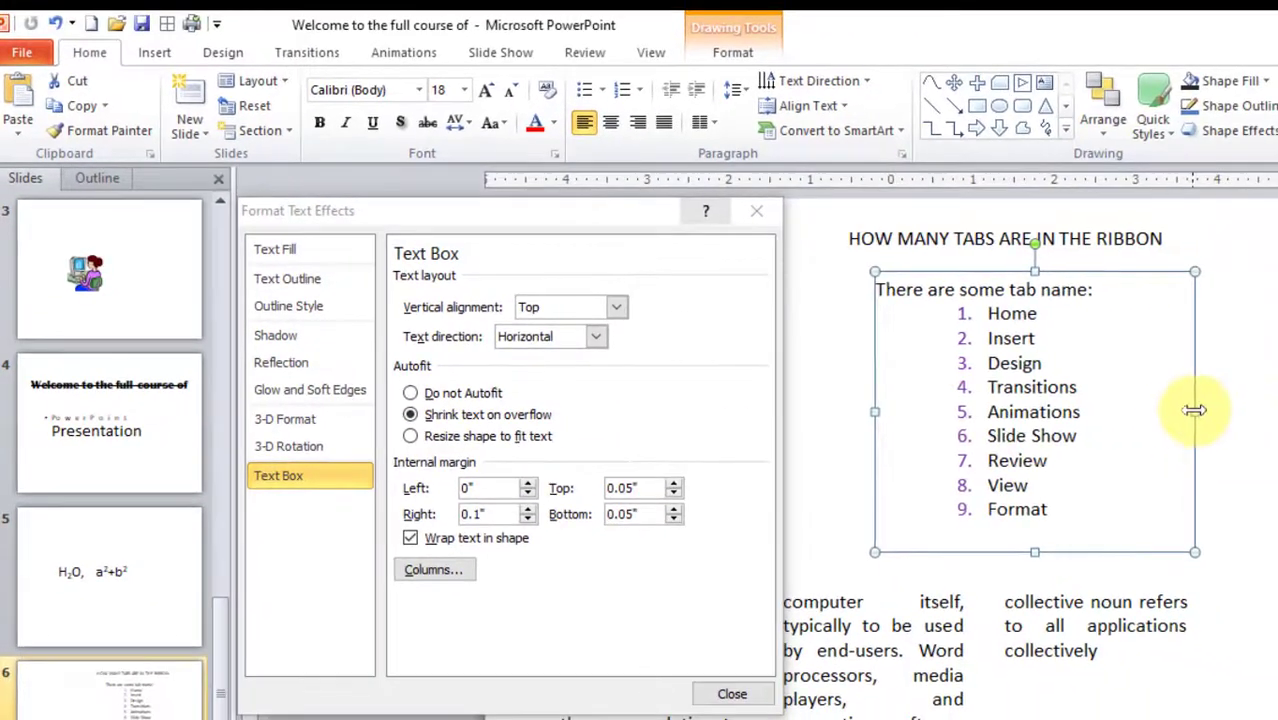
{"action": "left_click_drag", "start_coordinate": [1194, 410], "coordinate": [982, 410]}
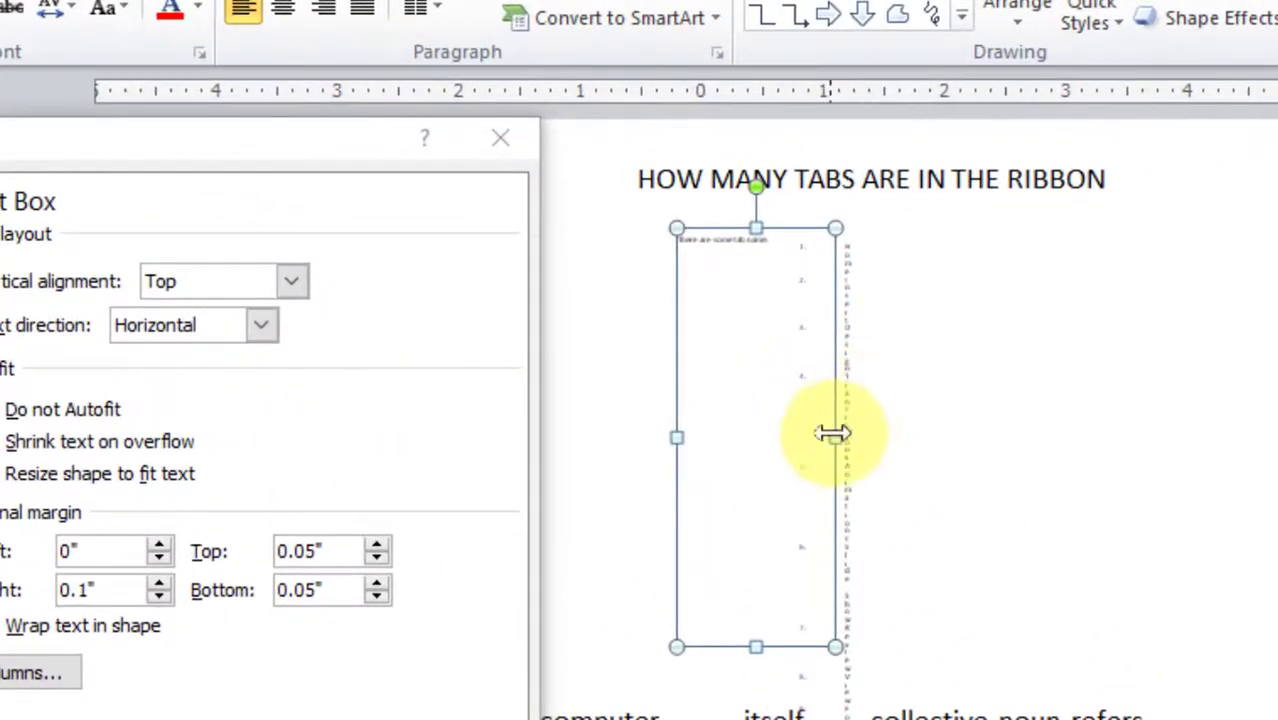
{"action": "left_click_drag", "start_coordinate": [833, 432], "coordinate": [1019, 434]}
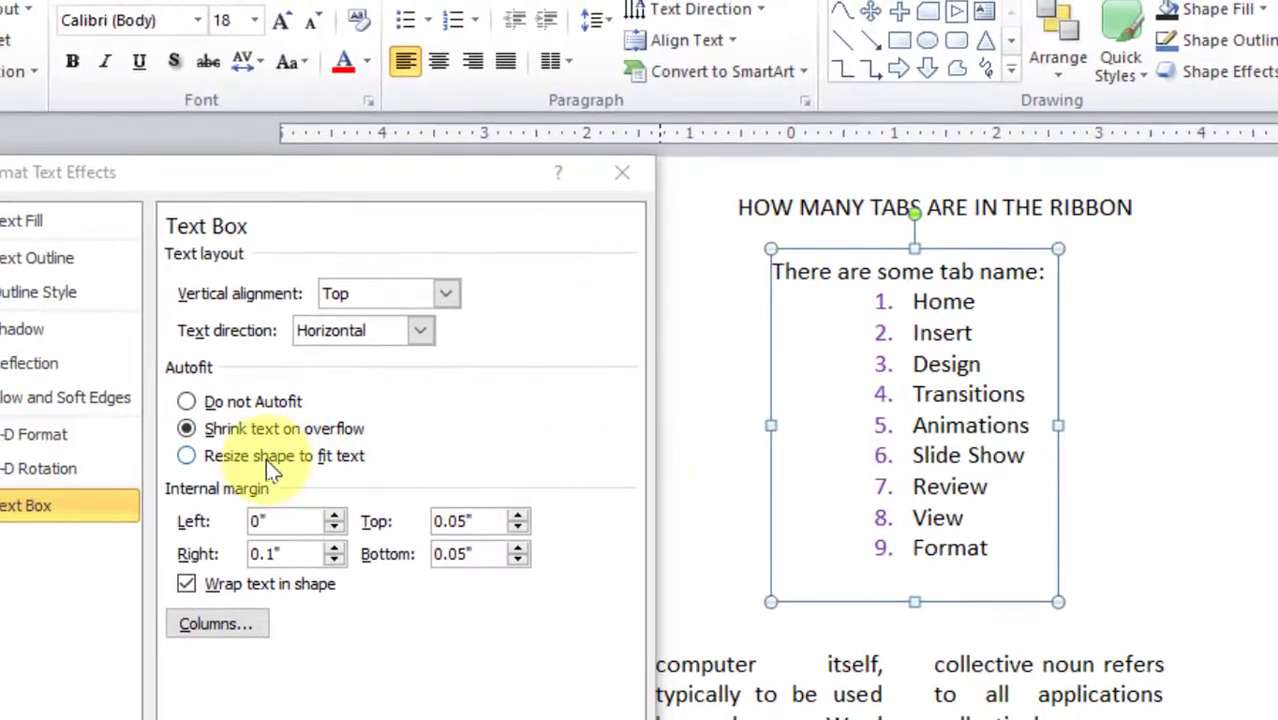
- Try the Resize shape to fit text and Do not Autofit options on the tab name text box
{"action": "left_click", "coordinate": [266, 459]}
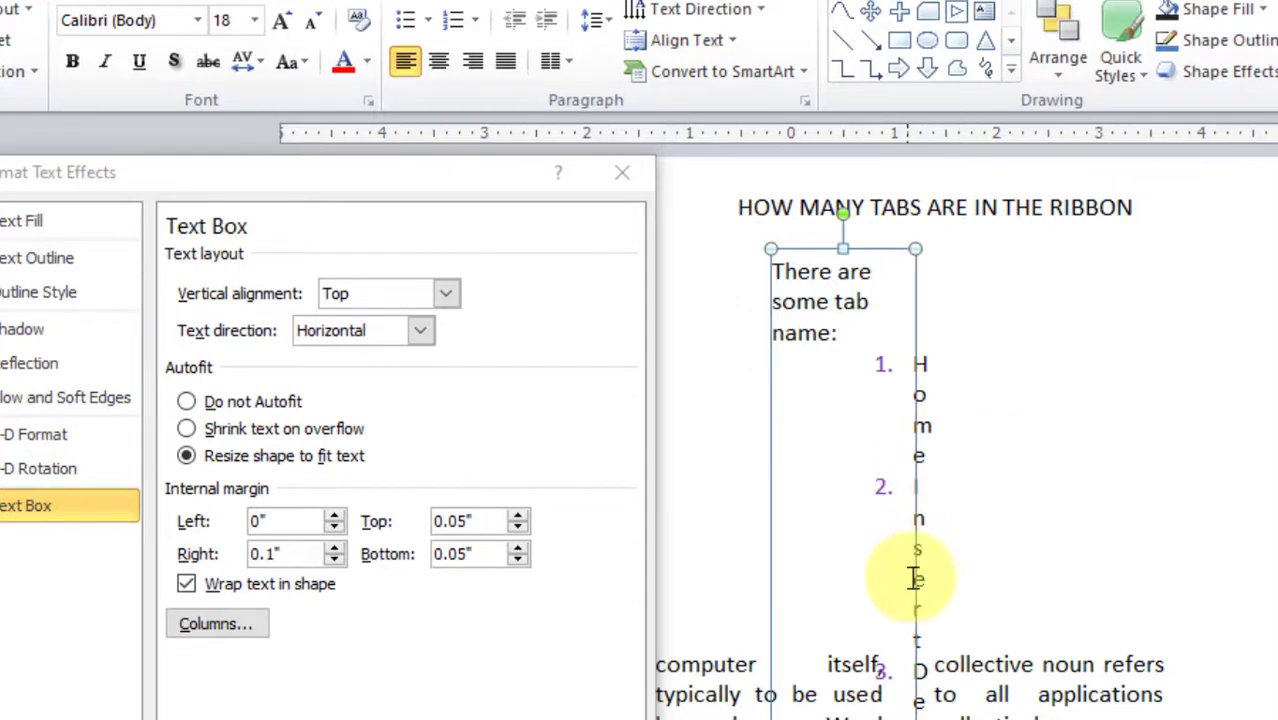
{"action": "left_click", "coordinate": [265, 400]}
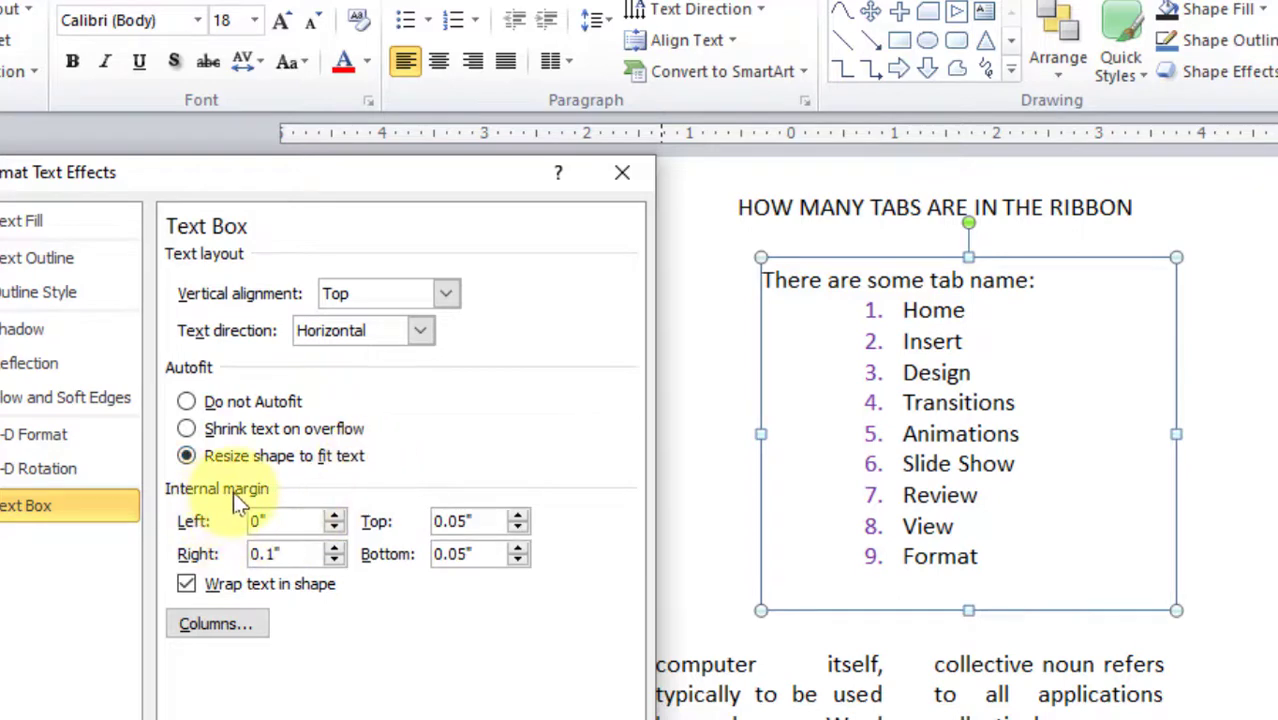
- Increase the text box's left internal margin to 0.6"
{"action": "left_click", "coordinate": [333, 515]}
{"action": "left_click", "coordinate": [333, 515]}
{"action": "left_click", "coordinate": [333, 515]}
{"action": "left_click", "coordinate": [333, 515]}
{"action": "left_click", "coordinate": [333, 515]}
{"action": "left_click", "coordinate": [333, 515]}
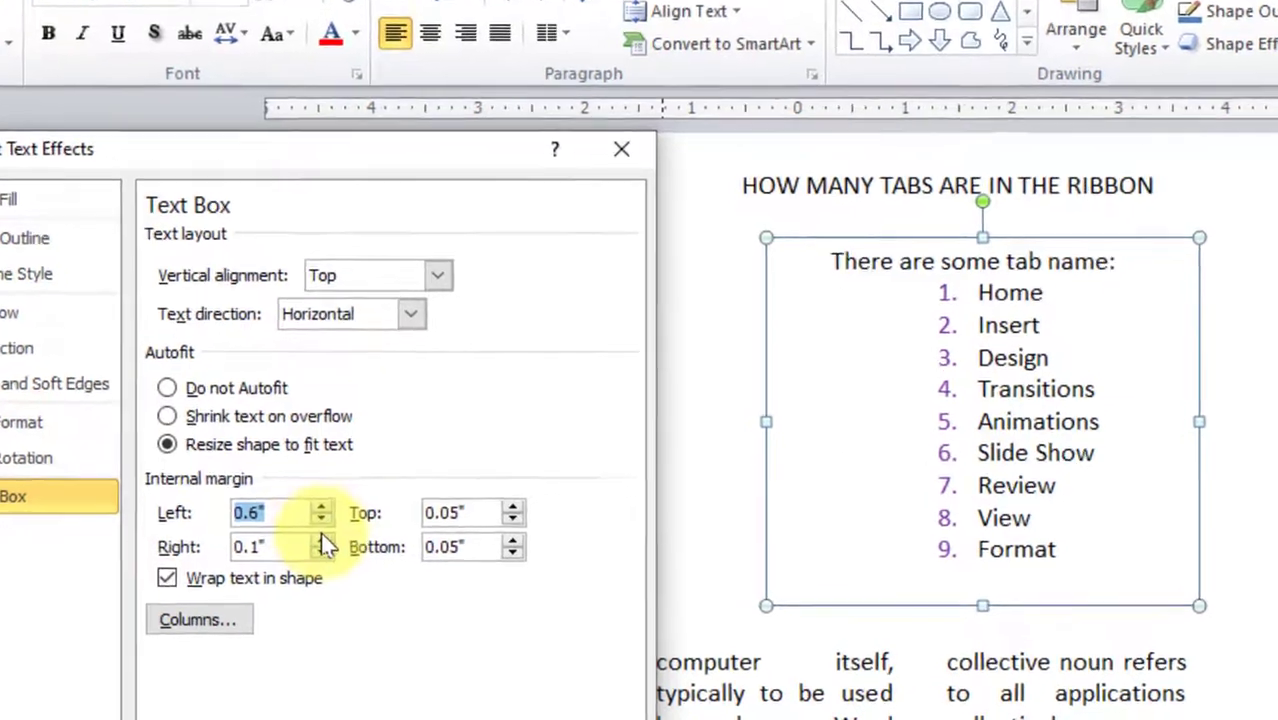
- Reduce the text box's left internal margin to 0"
{"action": "left_click", "coordinate": [321, 520]}
{"action": "left_click", "coordinate": [321, 520]}
{"action": "left_click", "coordinate": [321, 520]}
{"action": "left_click", "coordinate": [321, 520]}
{"action": "left_click", "coordinate": [321, 520]}
{"action": "left_click", "coordinate": [321, 520]}
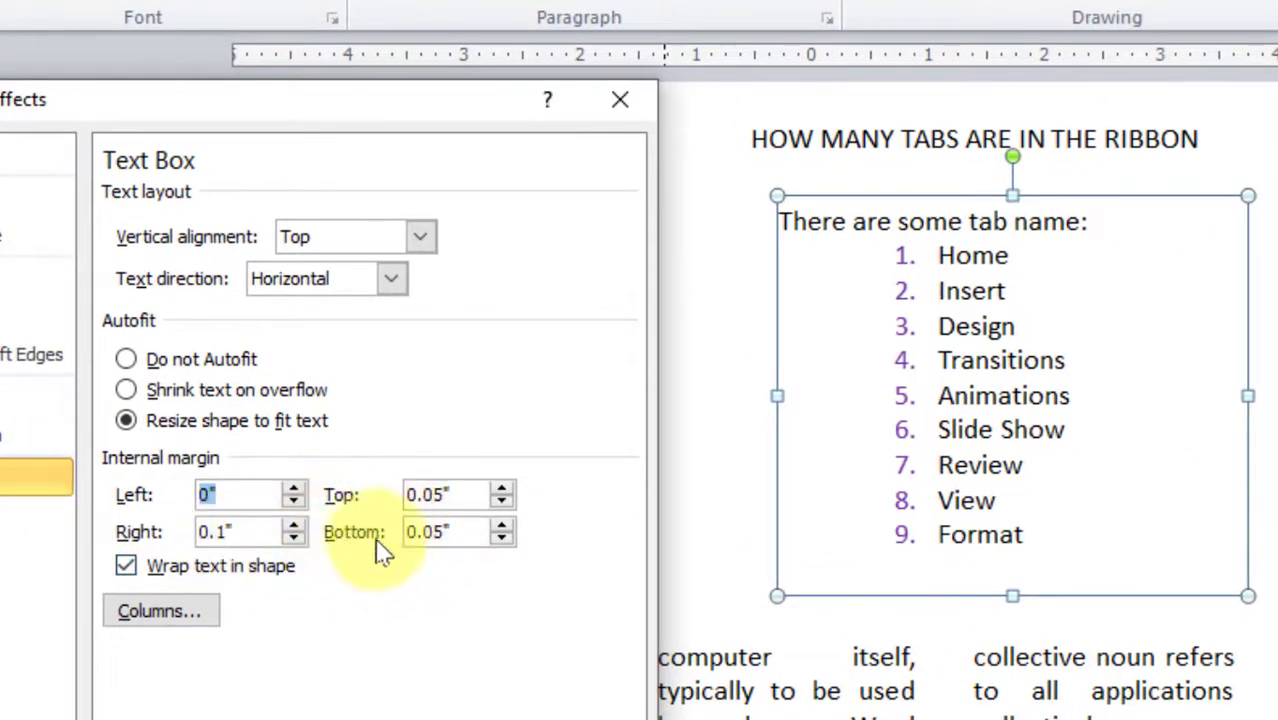
- View the text box's column number and spacing settings and close them without changes
{"action": "left_click", "coordinate": [170, 614]}
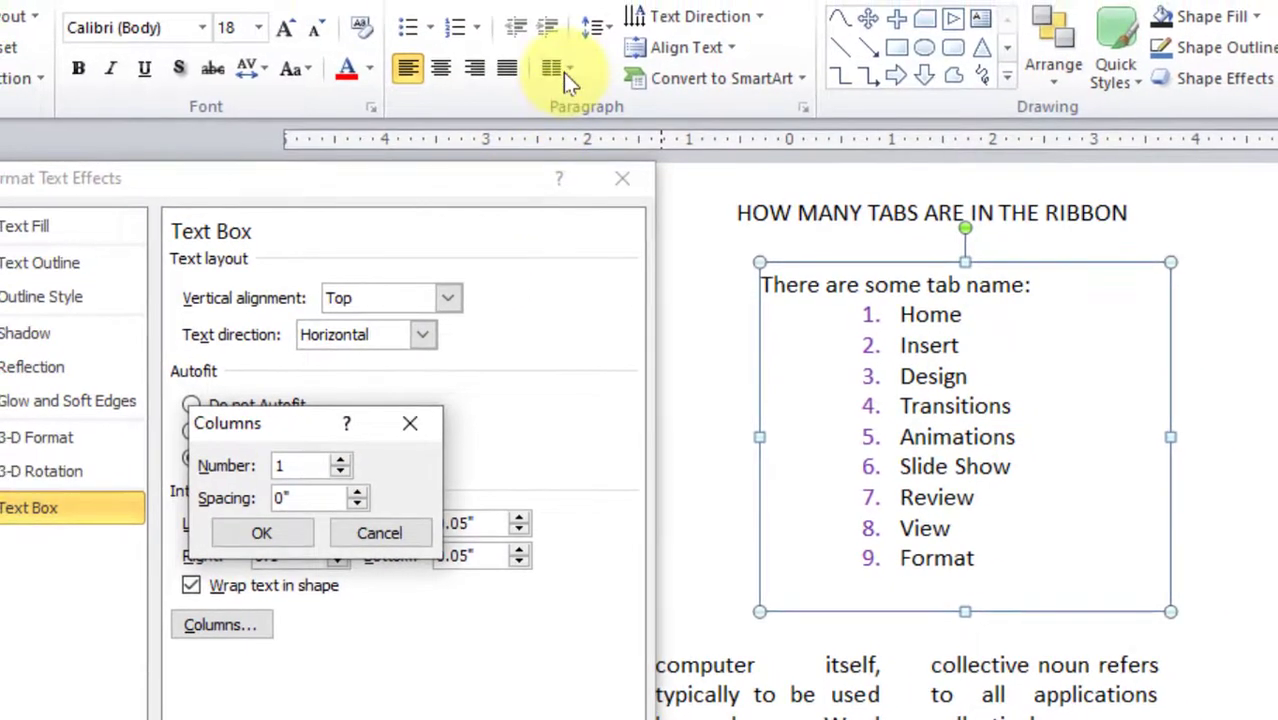
{"action": "left_click", "coordinate": [412, 423]}
- Try No fill and then Solid fill as the text fill of the tab name text box
{"action": "left_click", "coordinate": [88, 238]}
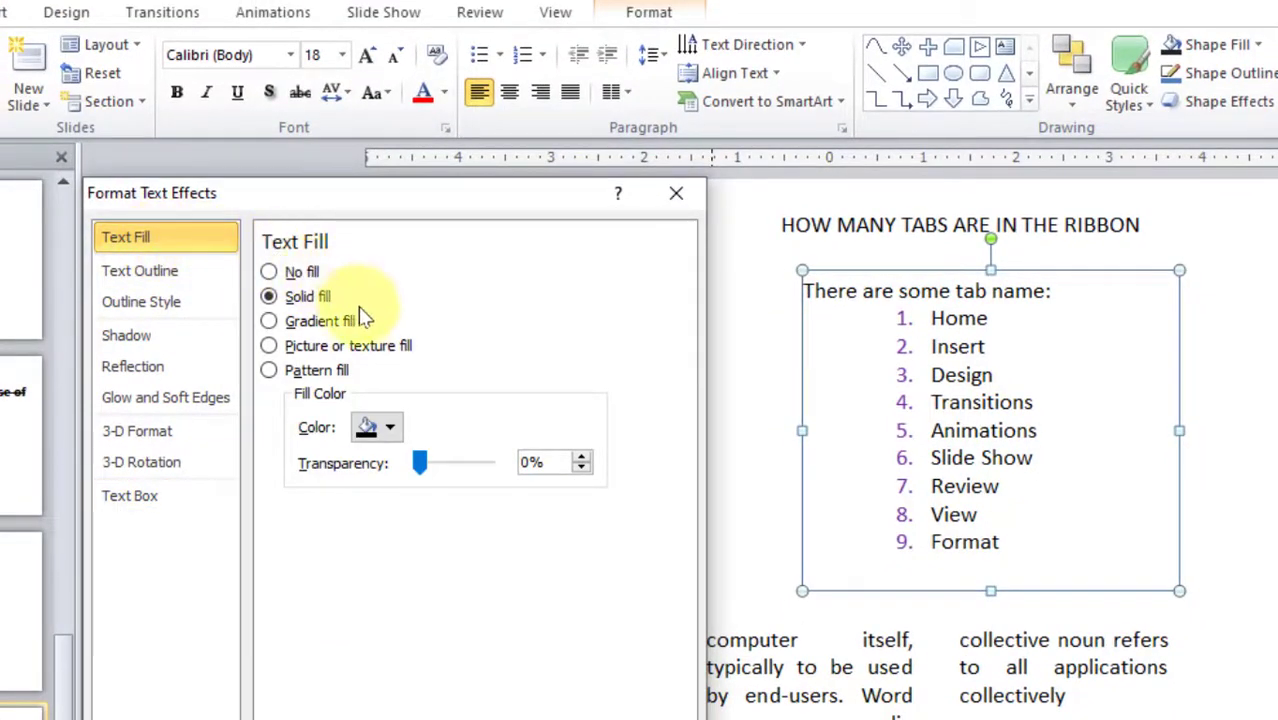
{"action": "left_click", "coordinate": [302, 275]}
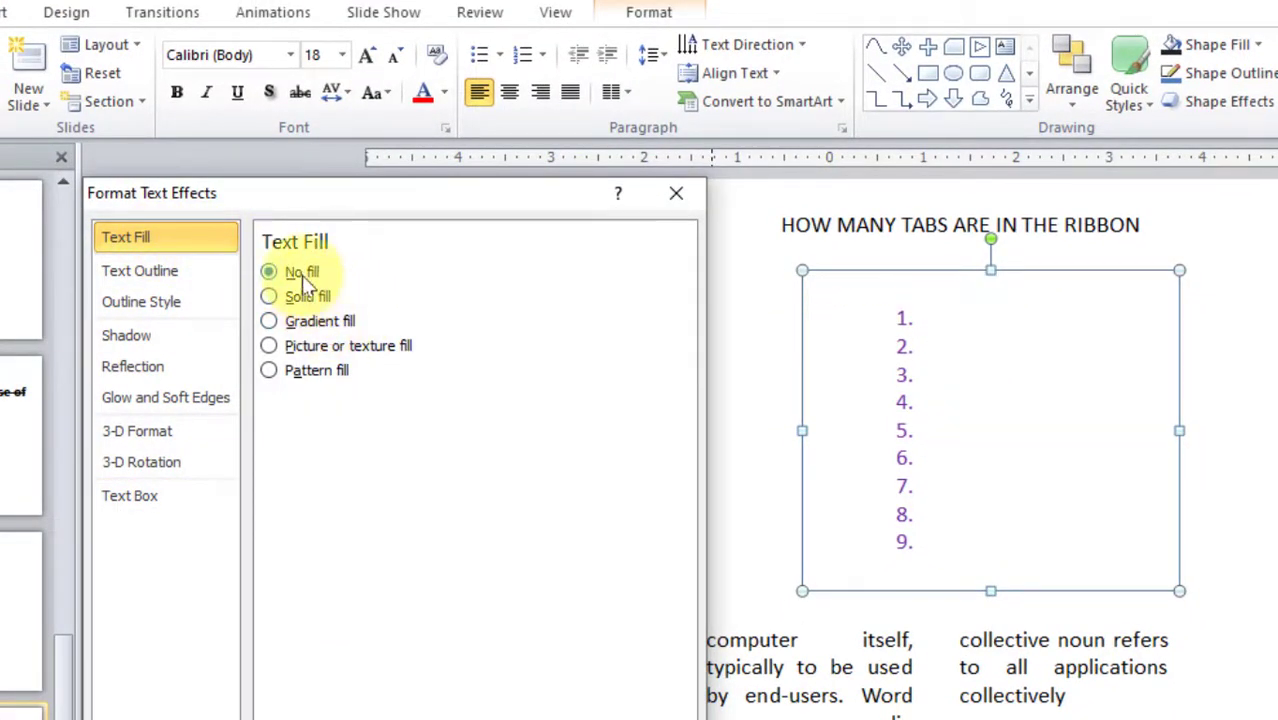
{"action": "left_click", "coordinate": [301, 296]}
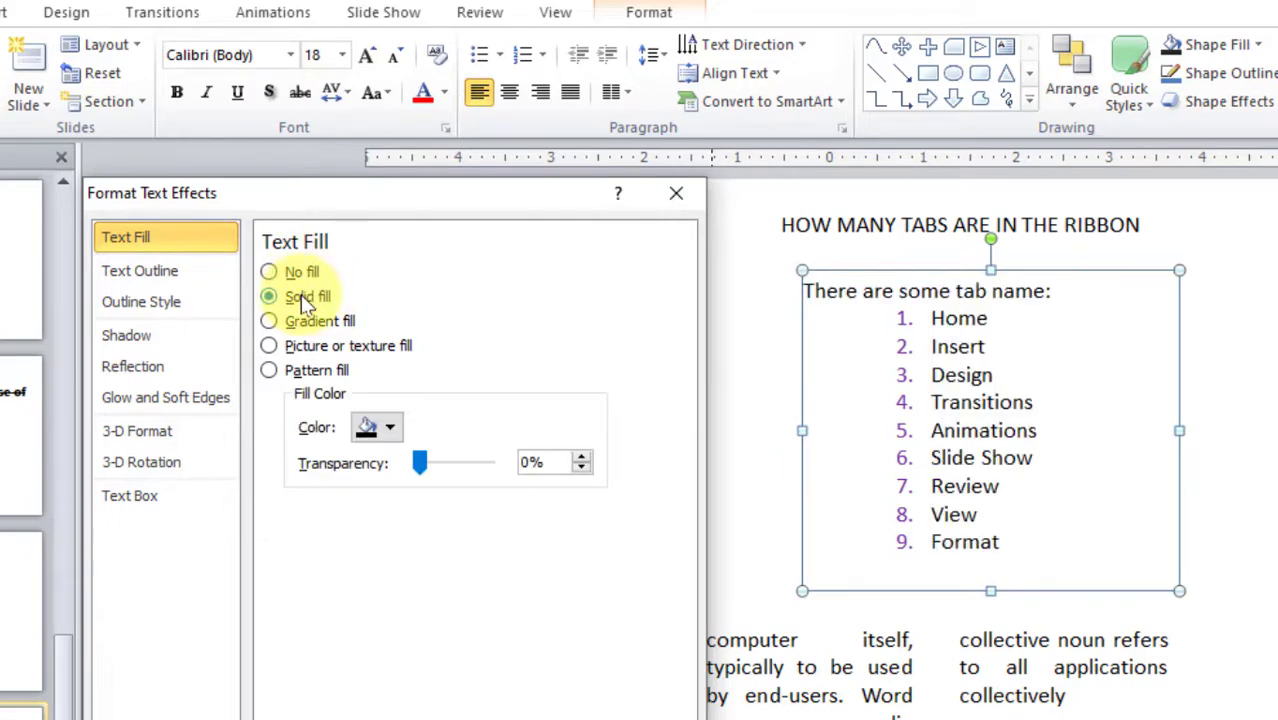
- Apply a gradient fill to the text box's text, add a gradient stop and reposition the stops, with the ice blue one at 94%
{"action": "left_click", "coordinate": [298, 320]}
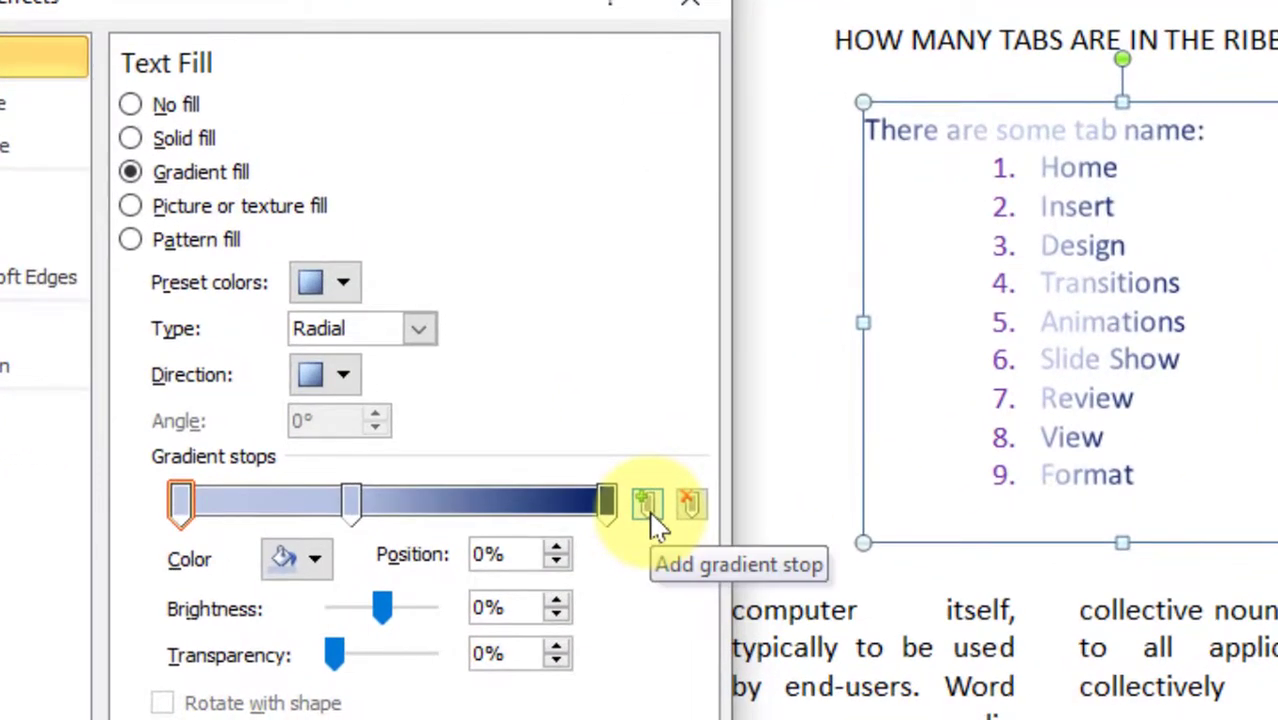
{"action": "left_click", "coordinate": [648, 505]}
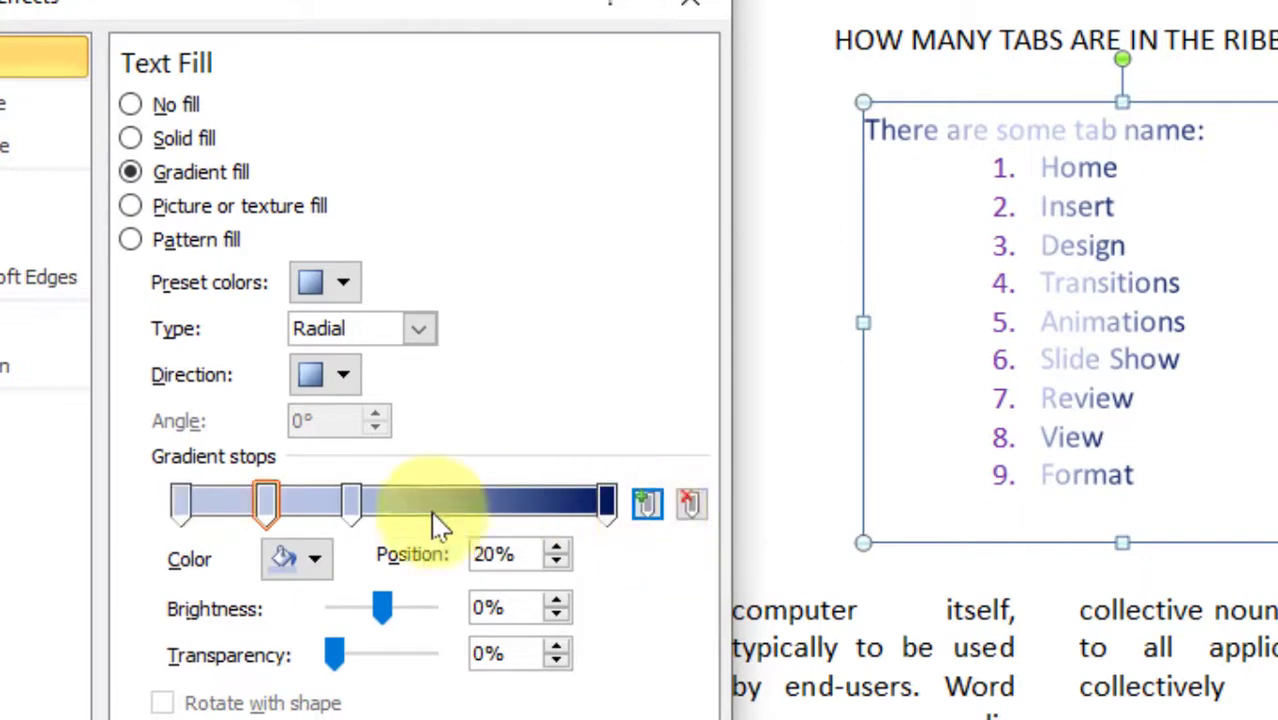
{"action": "left_click_drag", "start_coordinate": [263, 507], "coordinate": [502, 519]}
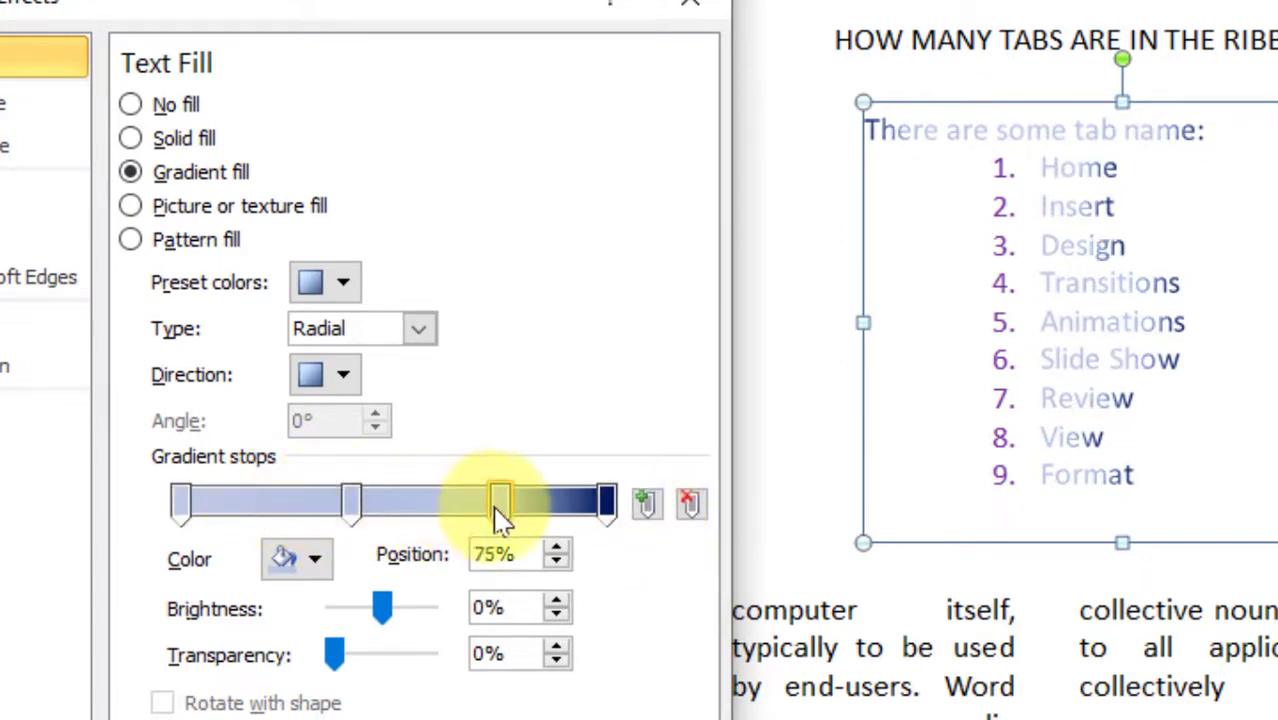
{"action": "left_click", "coordinate": [603, 512]}
{"action": "mouse_move", "coordinate": [600, 515]}
{"action": "left_mouse_down"}
{"action": "mouse_move", "coordinate": [468, 512]}
{"action": "mouse_move", "coordinate": [580, 512]}
{"action": "left_mouse_up"}
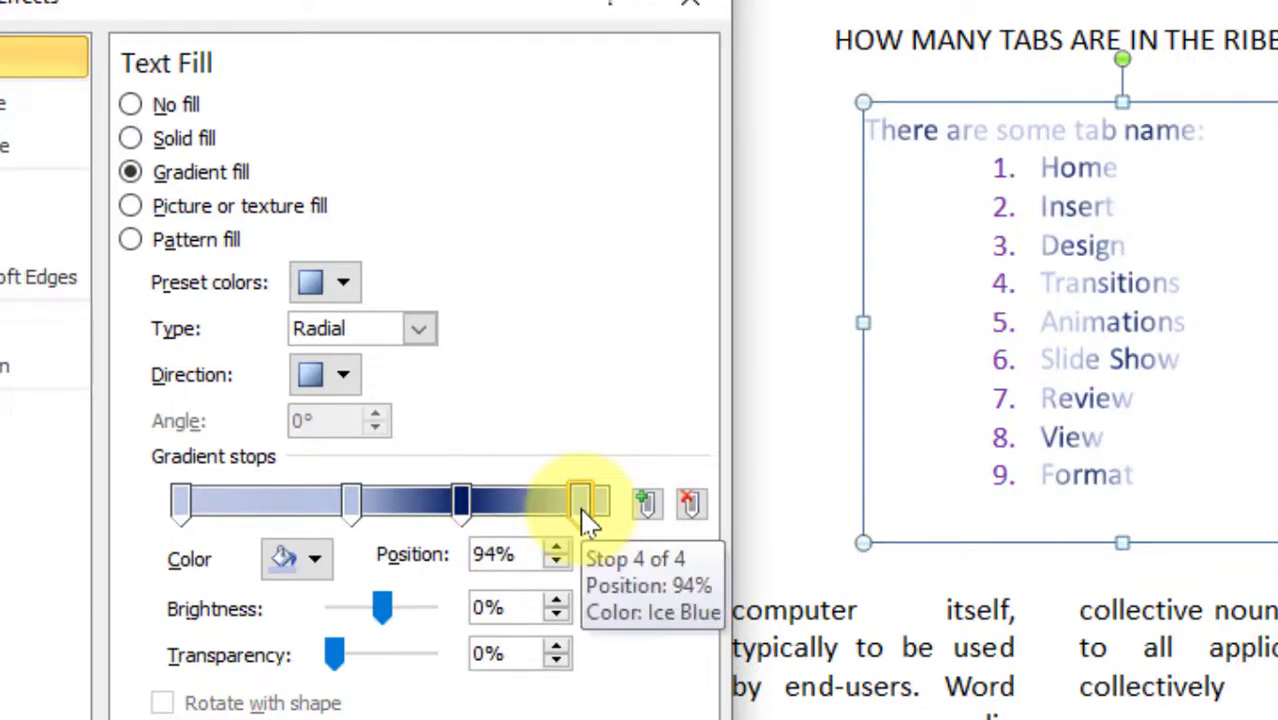
- Replace the gradient's last stop with a dark blue one at 93% and shift the middle stops earlier, the ice blue one to 33%
{"action": "left_click", "coordinate": [690, 505]}
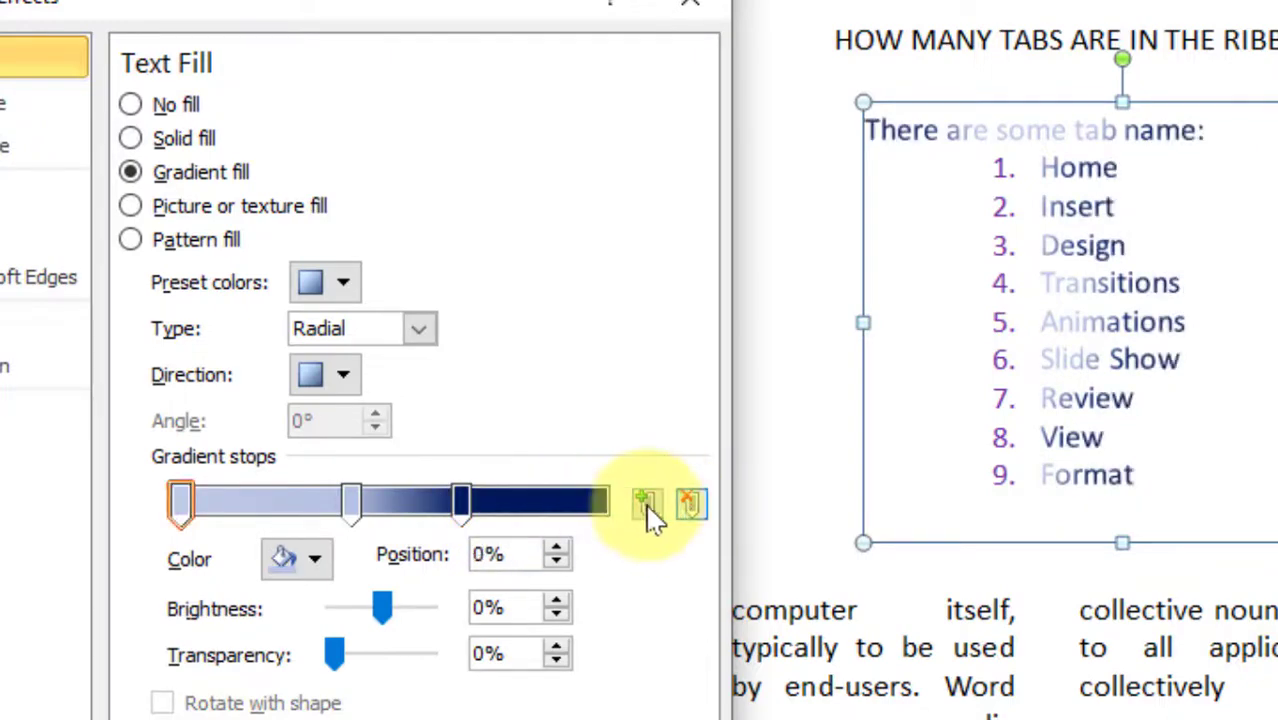
{"action": "left_click", "coordinate": [583, 512]}
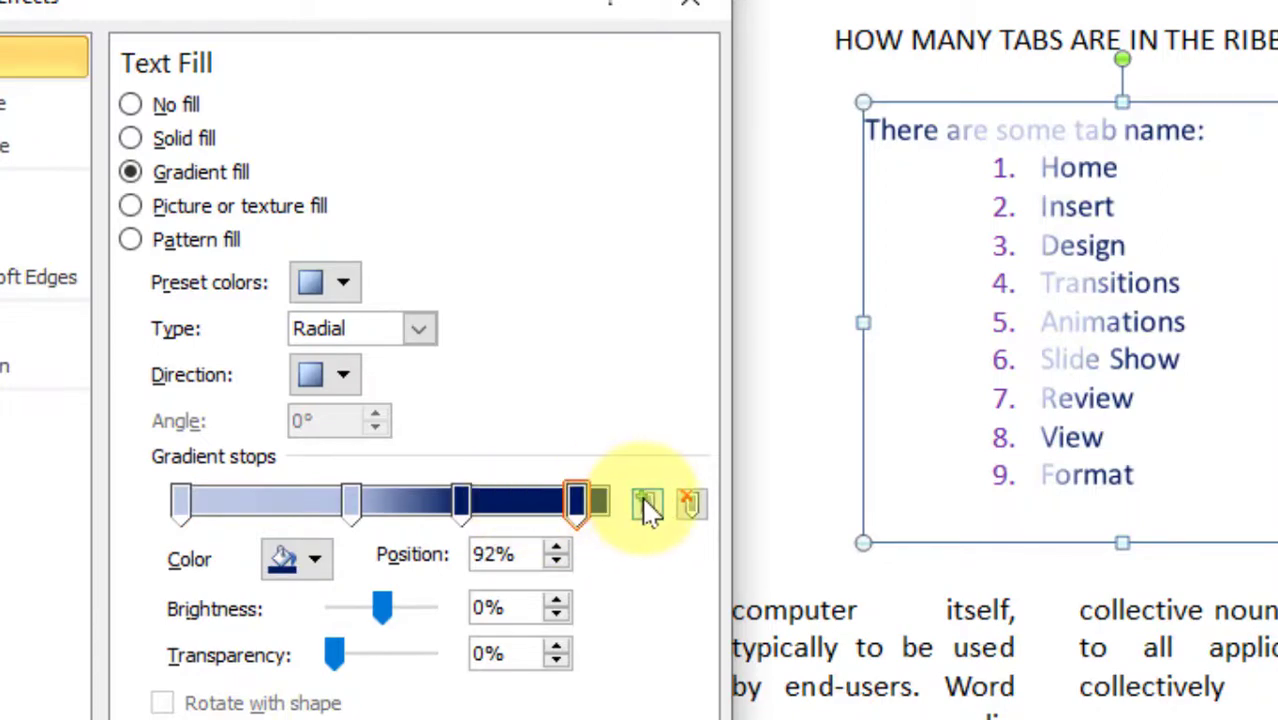
{"action": "left_click_drag", "start_coordinate": [577, 500], "coordinate": [516, 500]}
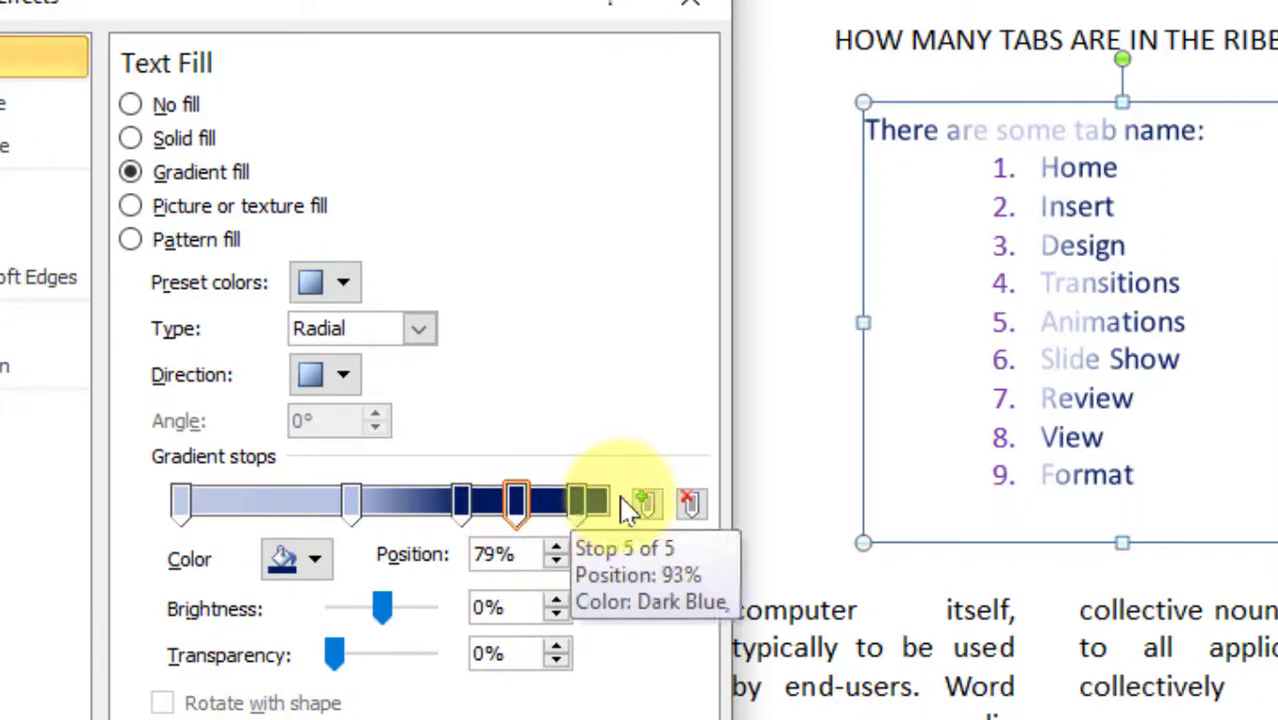
{"action": "left_click", "coordinate": [690, 503]}
{"action": "left_click_drag", "start_coordinate": [461, 503], "coordinate": [322, 512]}
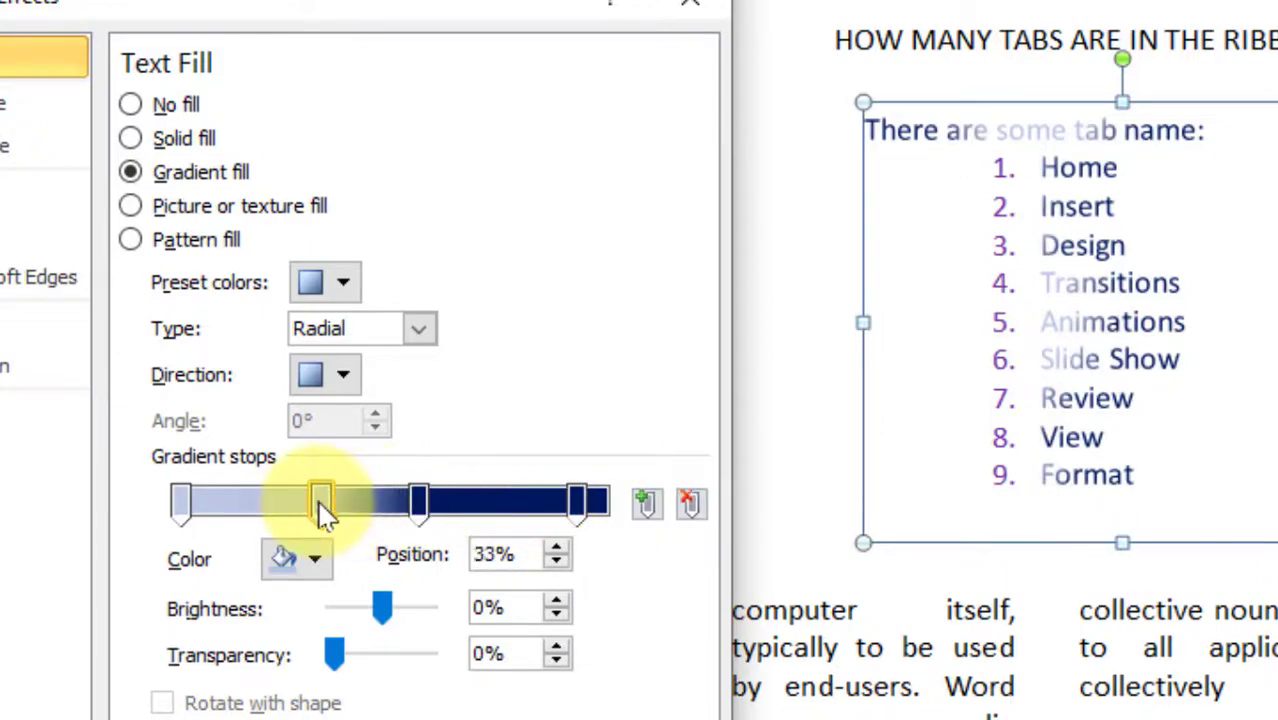
- Recolour the ice blue gradient stop at 33% to black and move it to 27%
{"action": "left_click", "coordinate": [312, 560]}
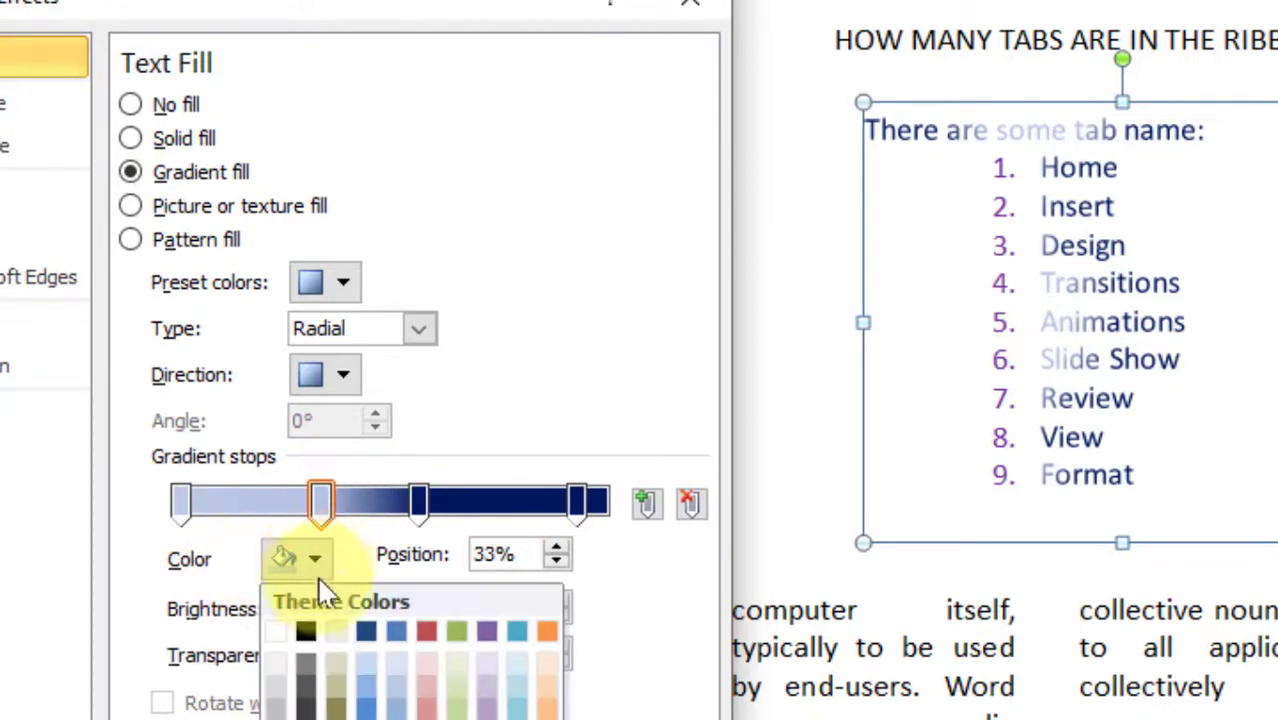
{"action": "left_click", "coordinate": [305, 631]}
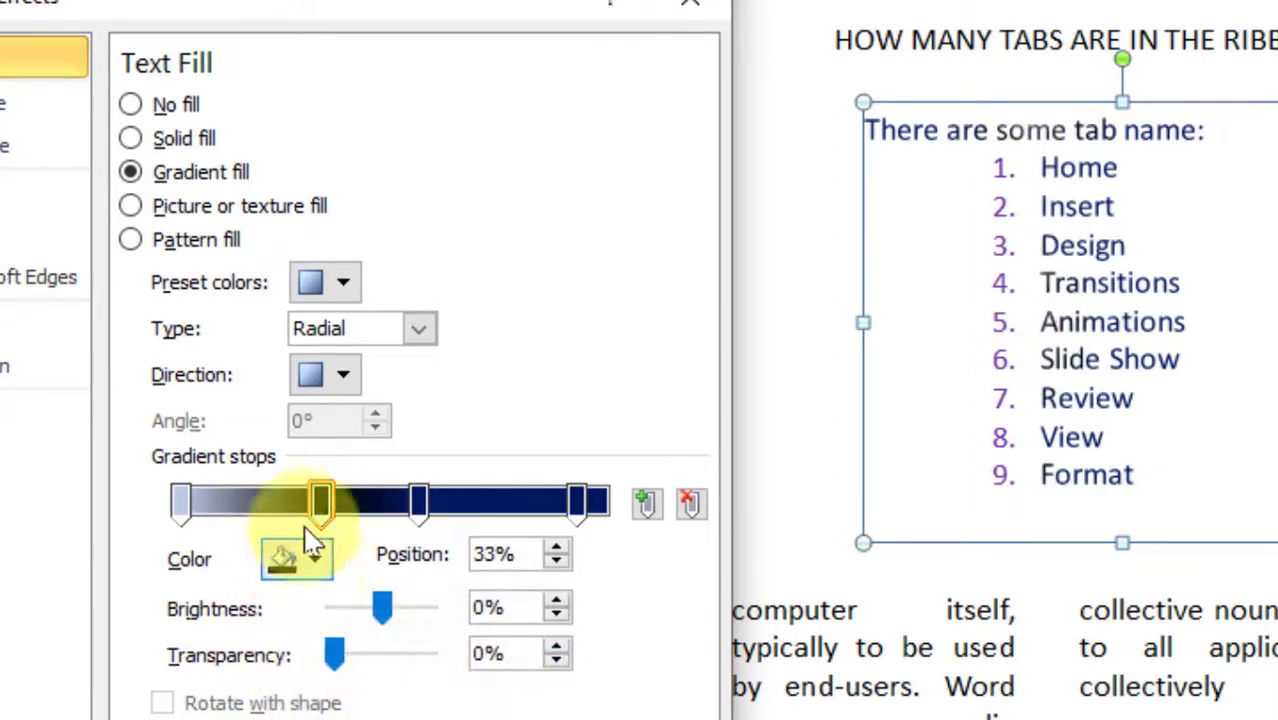
{"action": "left_click_drag", "start_coordinate": [321, 503], "coordinate": [300, 518]}
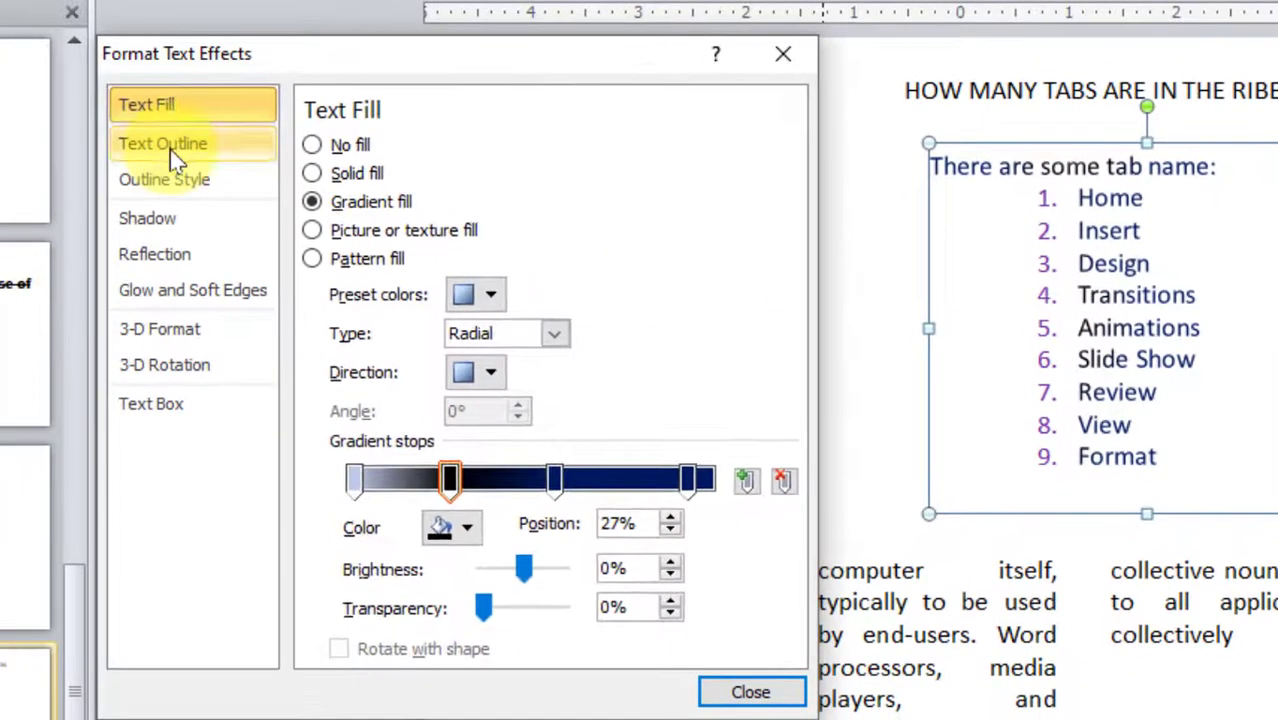
- Give the tab list text a shadow with 48% transparency, 56 pt blur, a 166° angle and 60 pt distance
{"action": "left_click", "coordinate": [170, 148]}
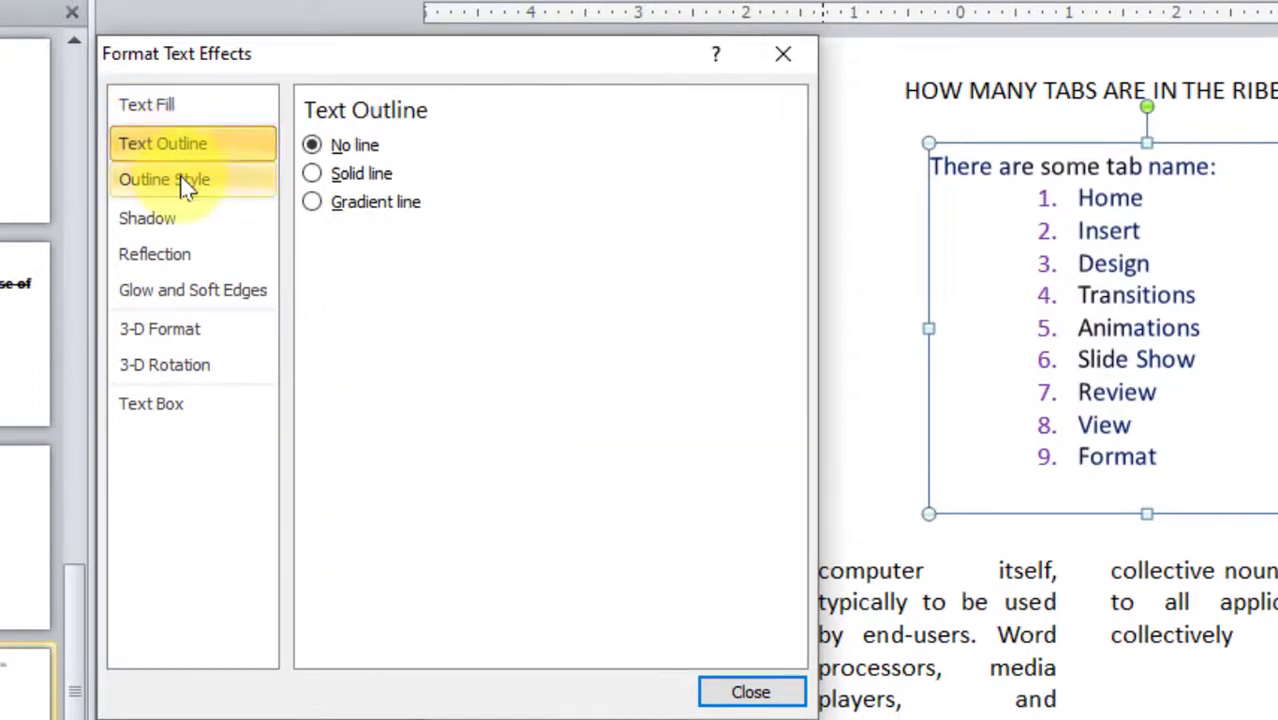
{"action": "left_click", "coordinate": [185, 185]}
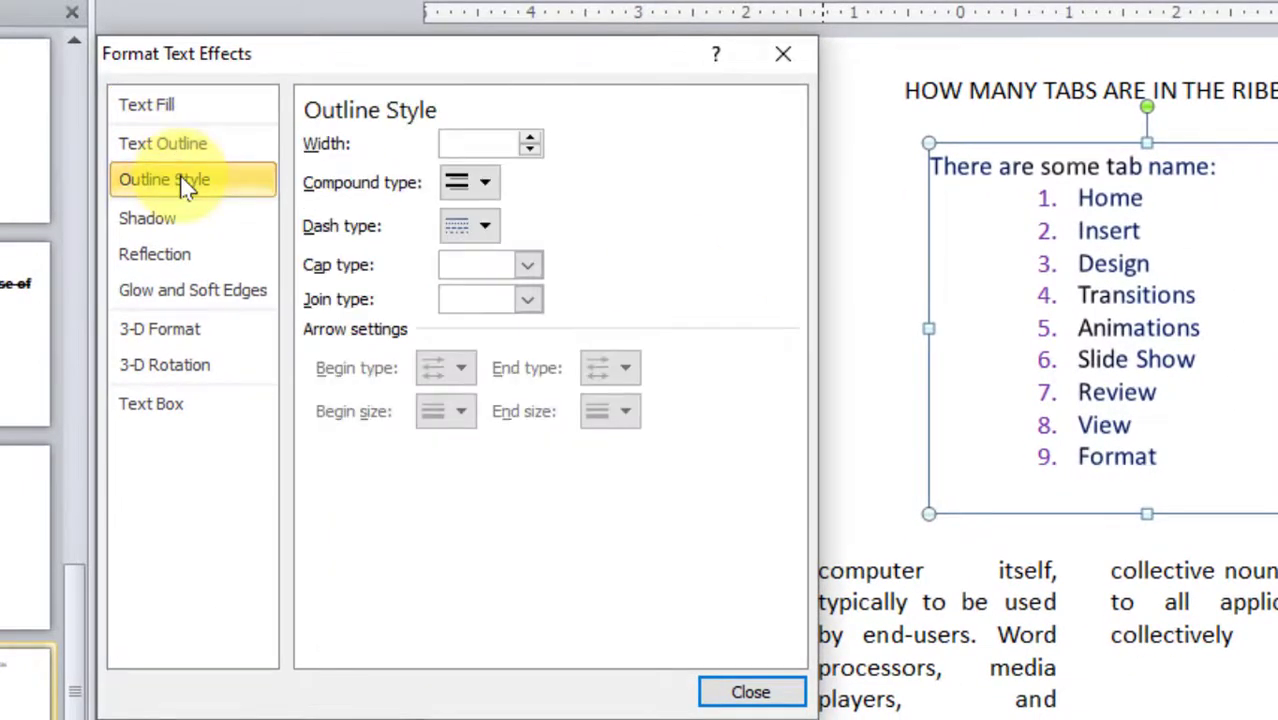
{"action": "left_click", "coordinate": [172, 224]}
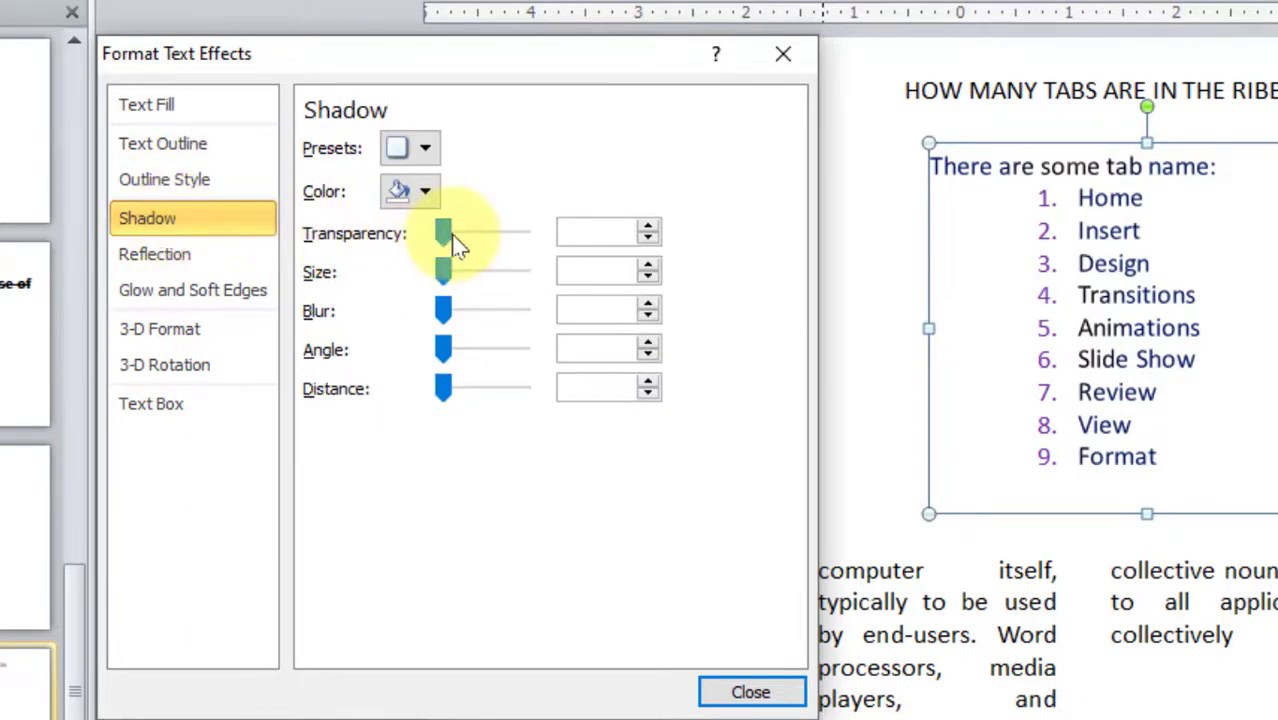
{"action": "left_click_drag", "start_coordinate": [447, 237], "coordinate": [484, 234]}
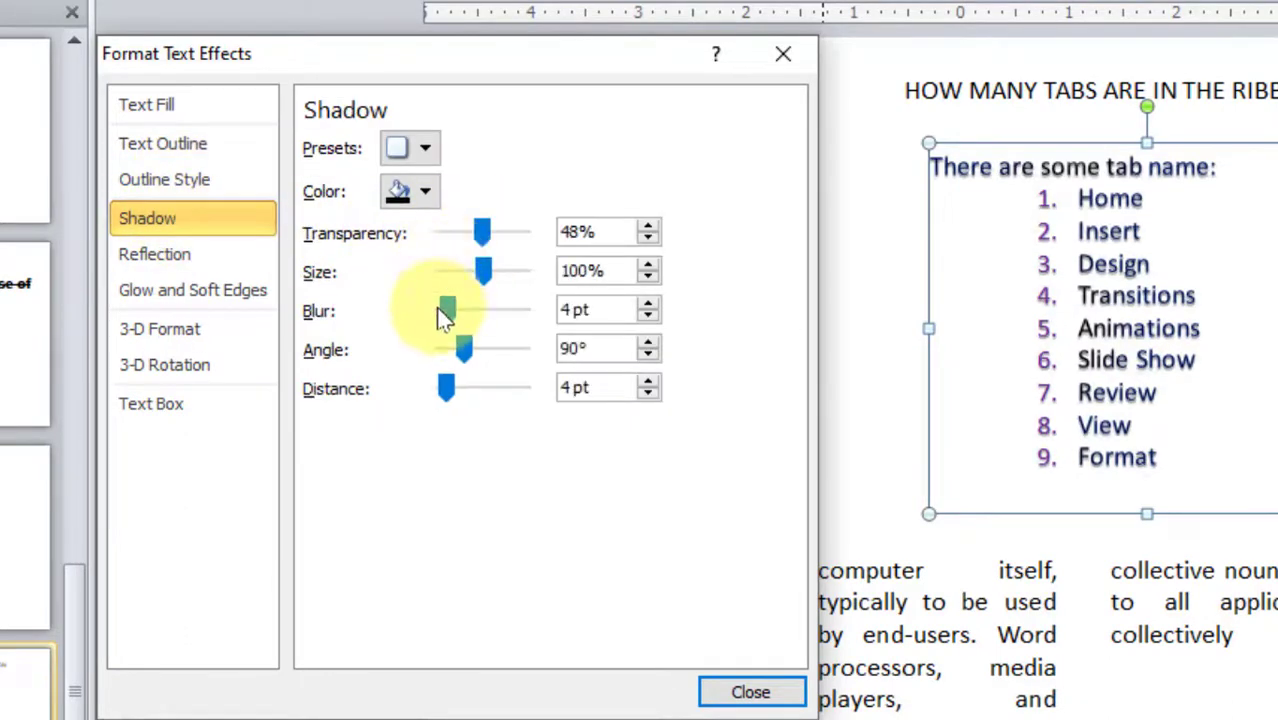
{"action": "left_click_drag", "start_coordinate": [478, 318], "coordinate": [488, 312]}
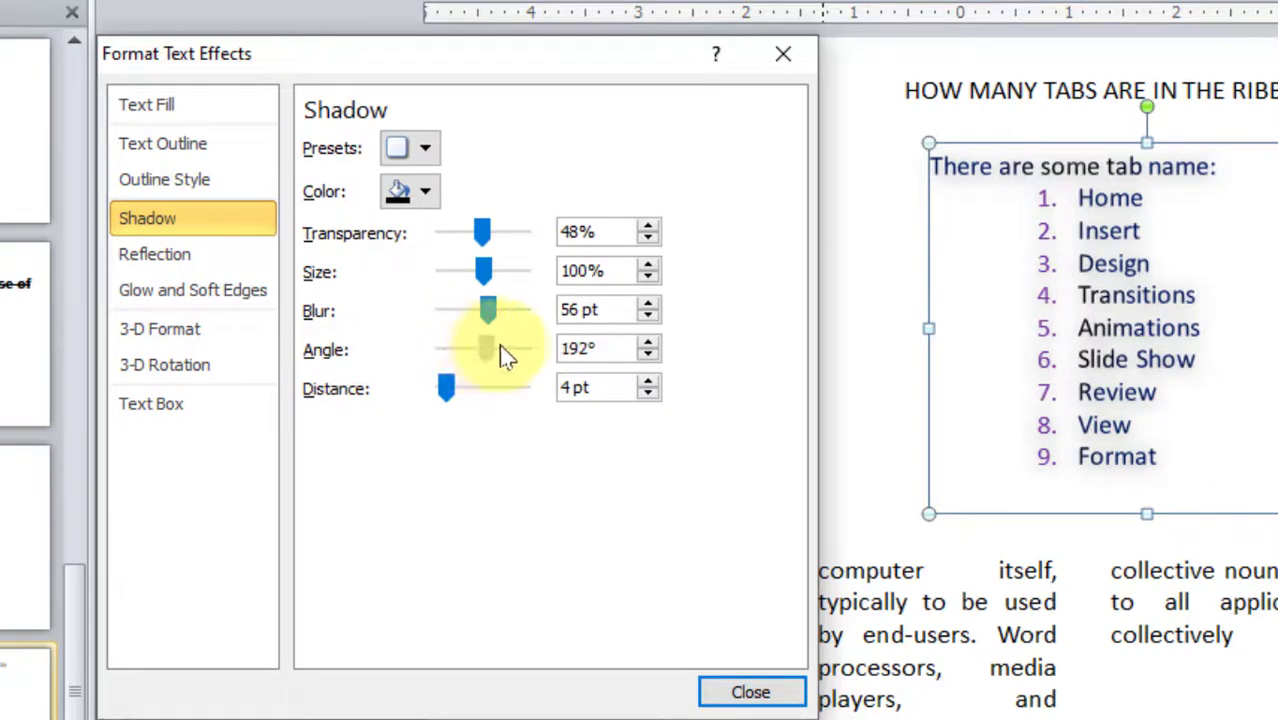
{"action": "left_click_drag", "start_coordinate": [505, 355], "coordinate": [497, 350]}
{"action": "mouse_move", "coordinate": [448, 388]}
{"action": "left_mouse_down"}
{"action": "mouse_move", "coordinate": [491, 394]}
{"action": "mouse_move", "coordinate": [465, 391]}
{"action": "left_mouse_up"}
{"action": "left_click", "coordinate": [480, 358]}
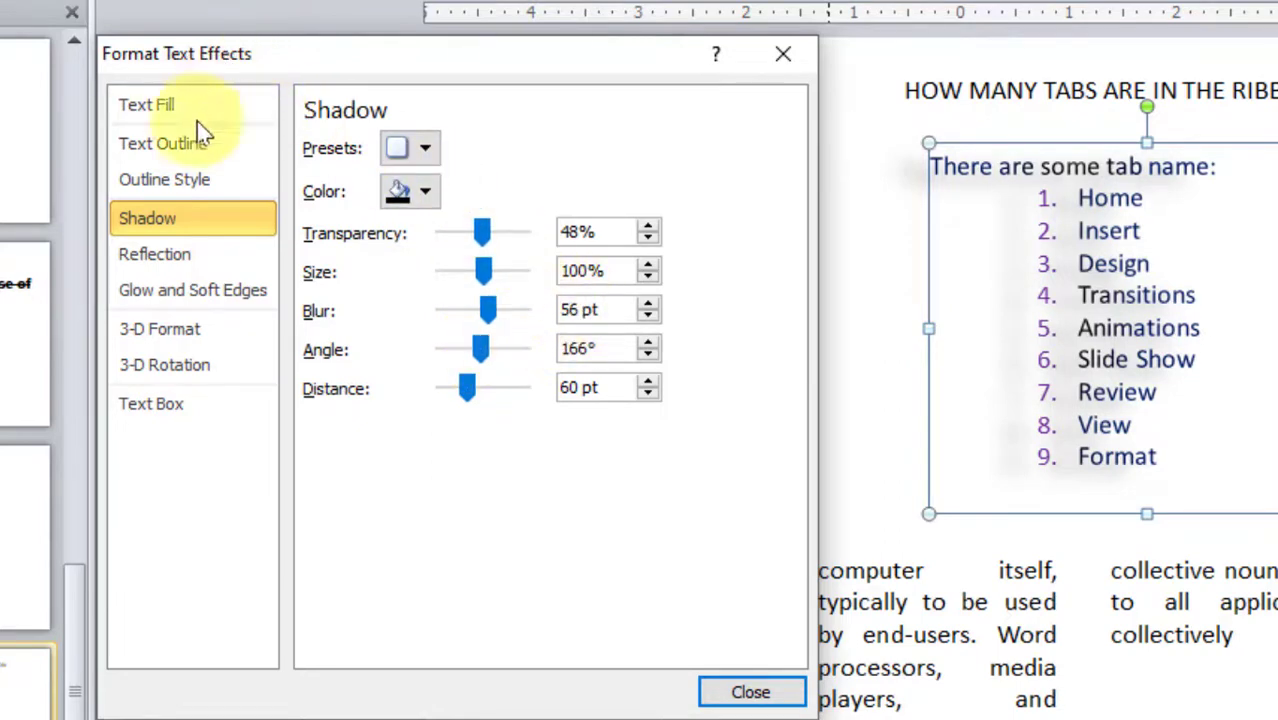
- Look through the text's reflection and glow settings and apply the first bevel preset as its bottom bevel
{"action": "left_click", "coordinate": [195, 262]}
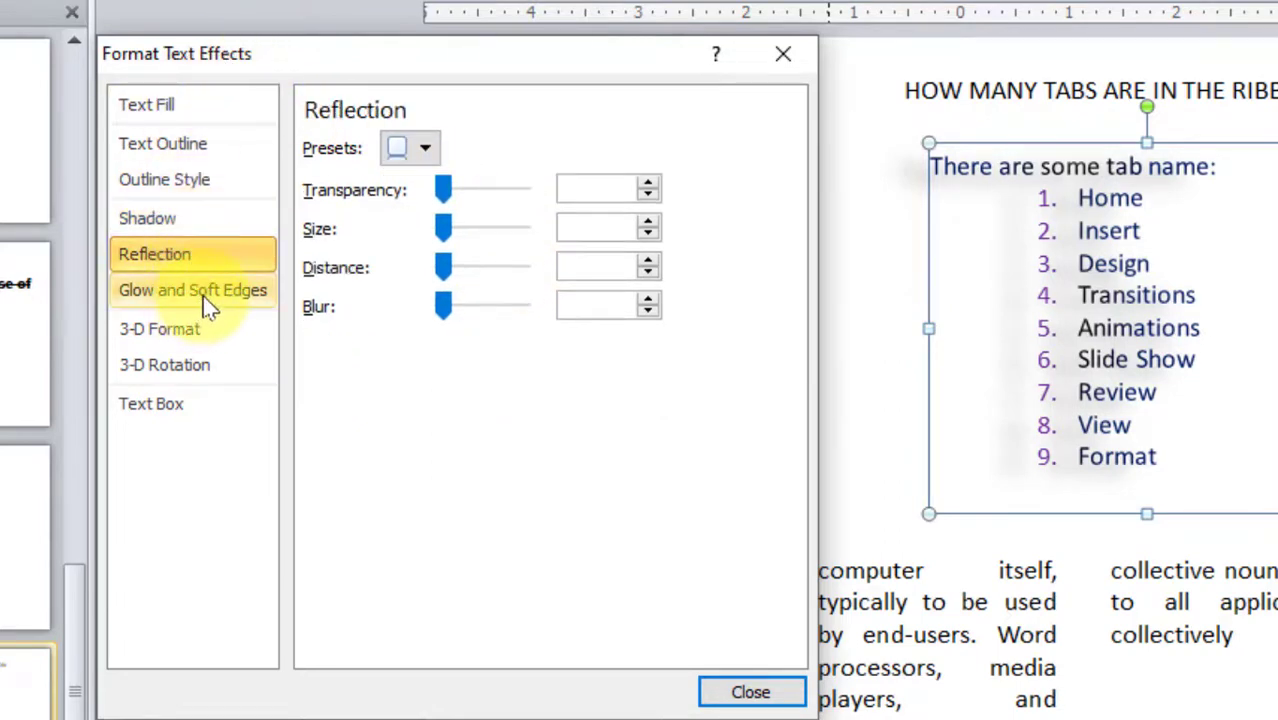
{"action": "left_click", "coordinate": [204, 296]}
{"action": "left_click", "coordinate": [180, 338]}
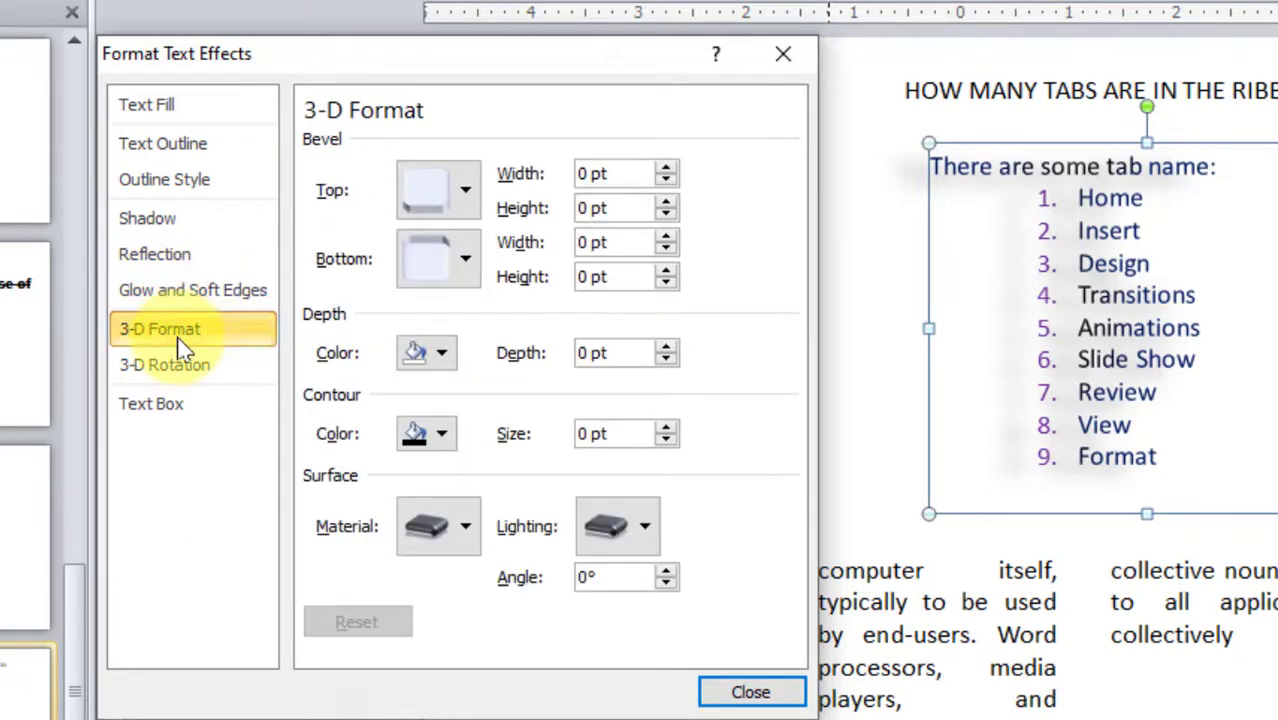
{"action": "left_click", "coordinate": [456, 275]}
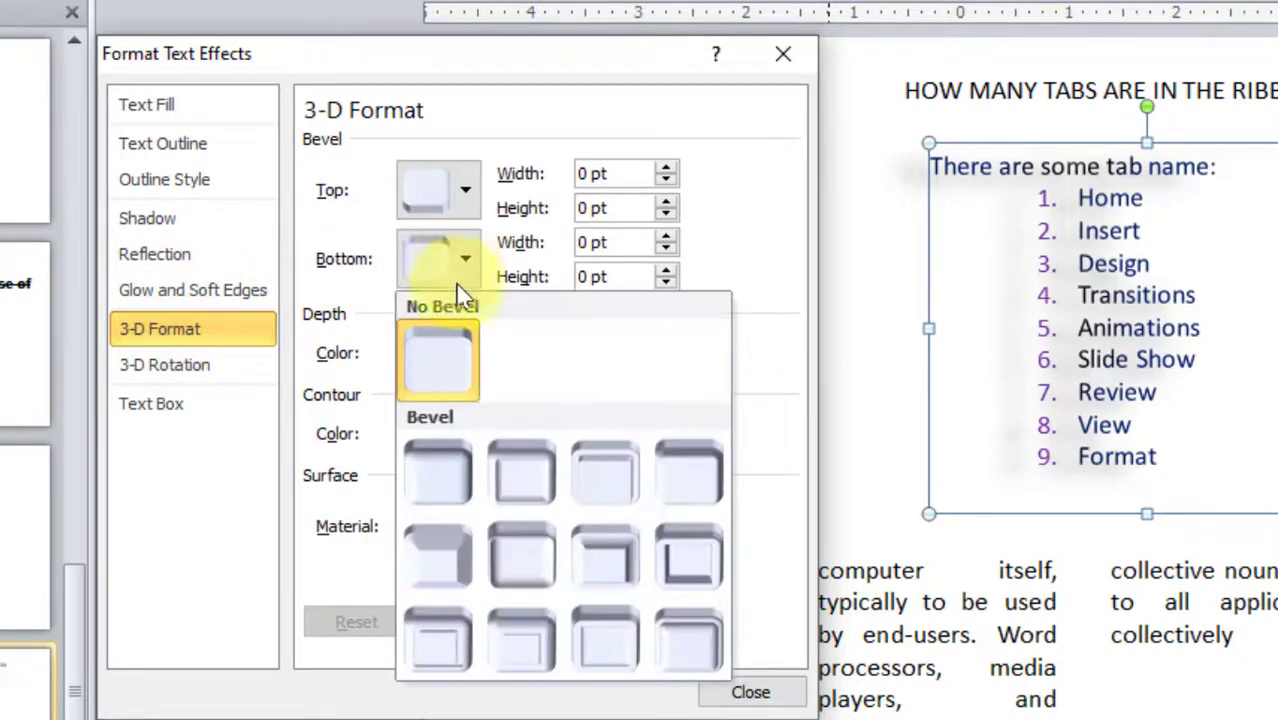
{"action": "left_click", "coordinate": [447, 476]}
- Rotate the tab list text in 3-D with the first preset in the second row of the Parallel group and close the text effects settings
{"action": "left_click", "coordinate": [195, 368]}
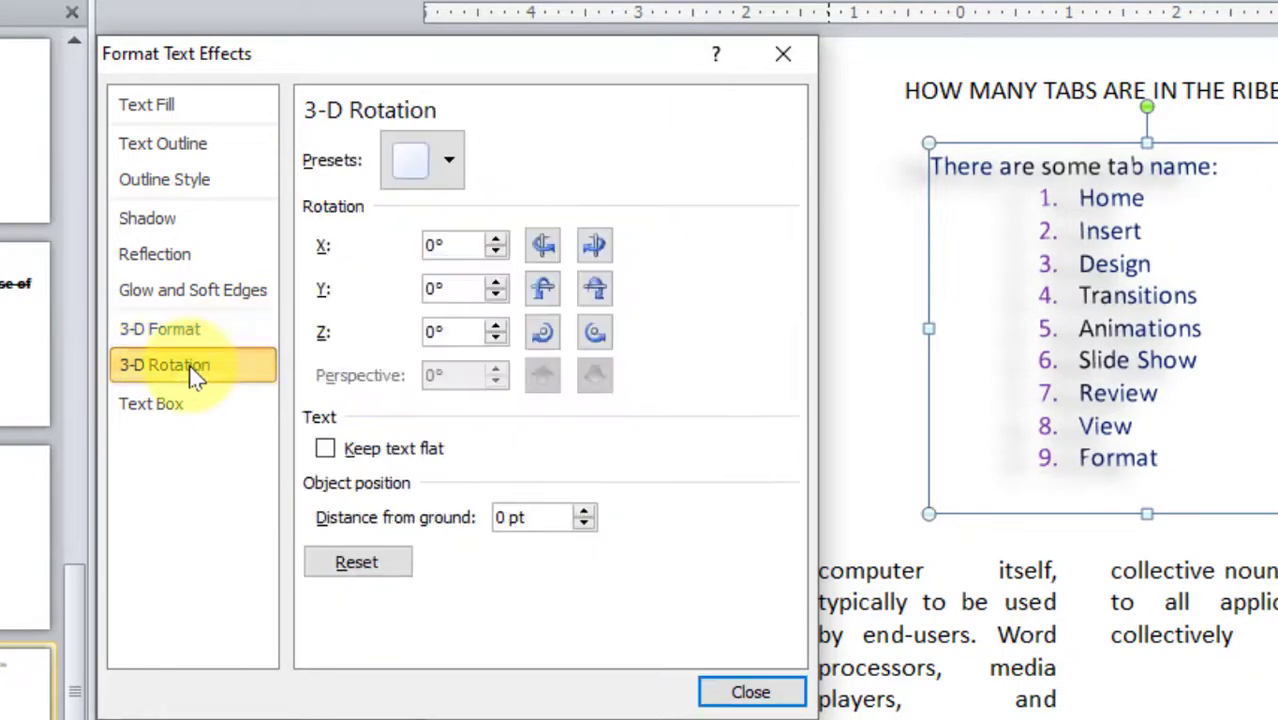
{"action": "left_click", "coordinate": [452, 166]}
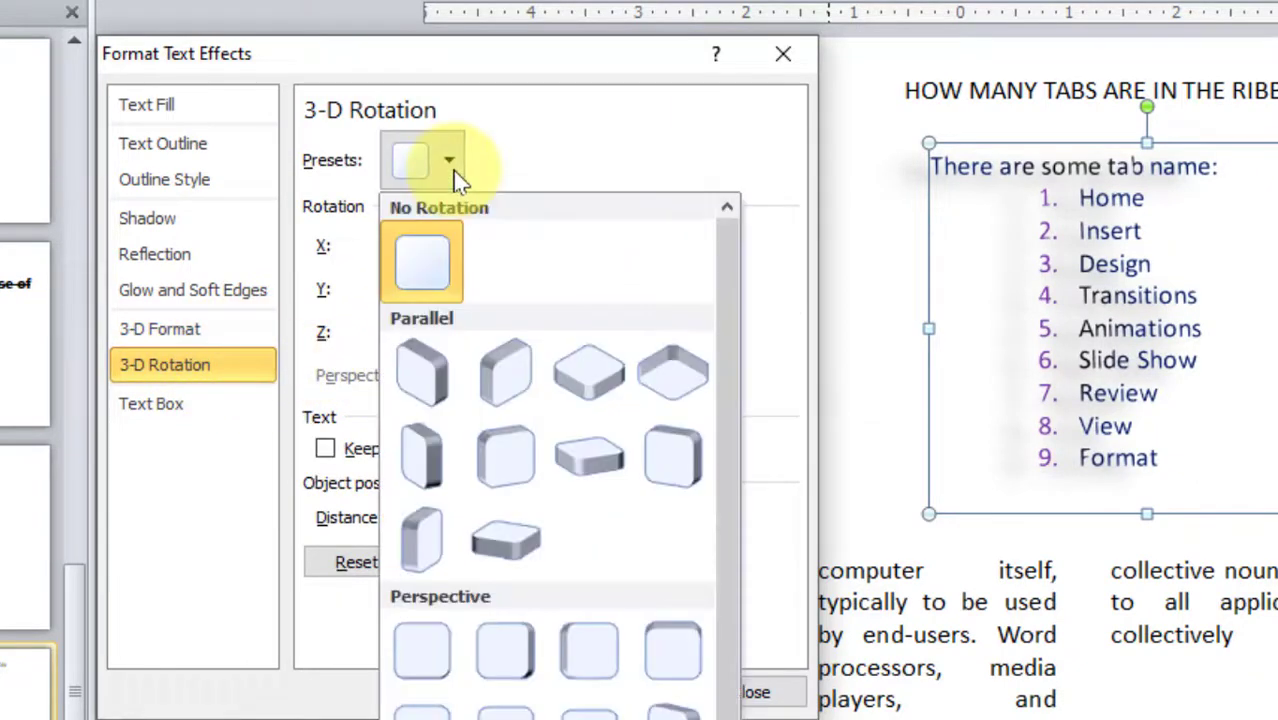
{"action": "left_click", "coordinate": [421, 455]}
{"action": "left_click", "coordinate": [783, 53]}
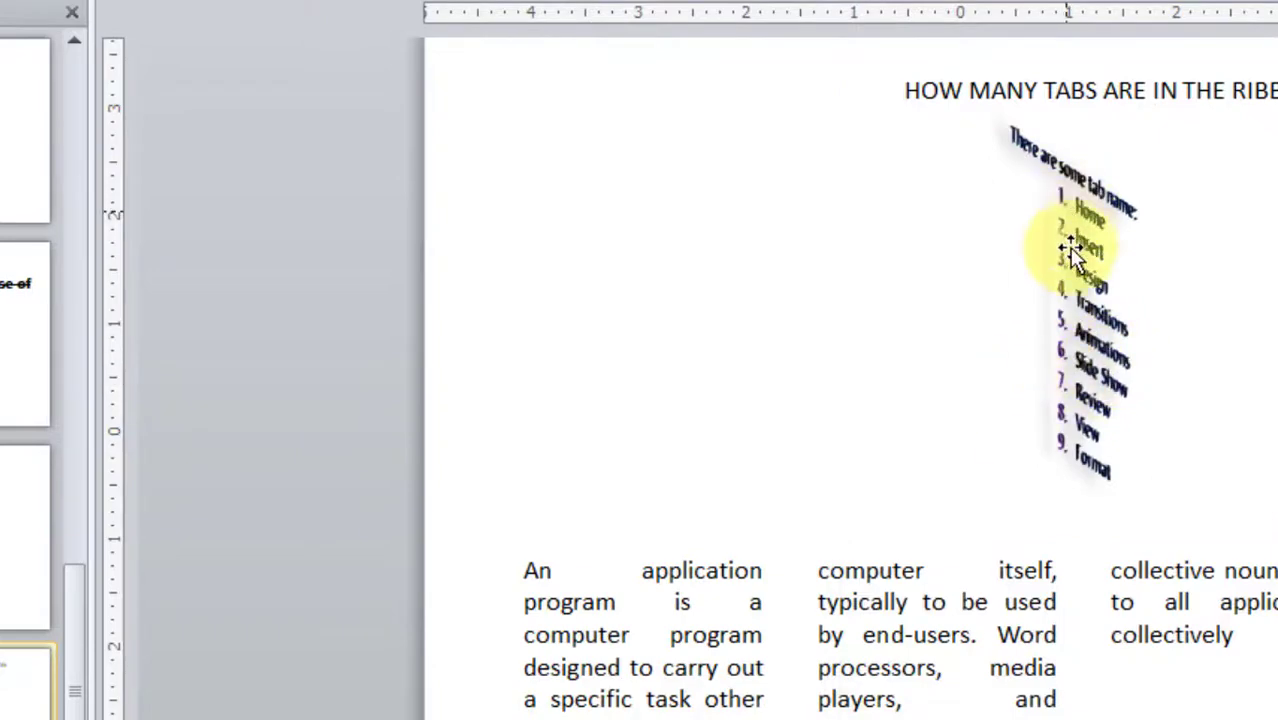
- Widen the tab list's text box toward the slide's left side and set its font size to 48
{"action": "left_click", "coordinate": [1088, 445]}
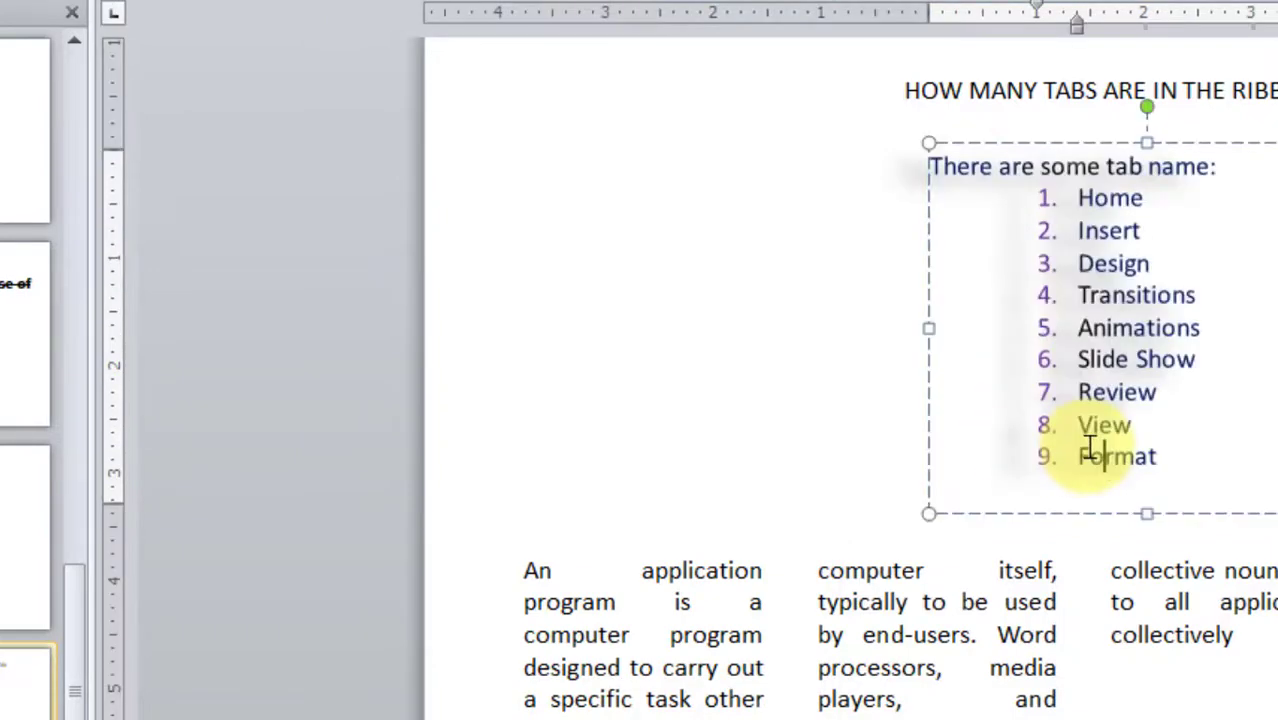
{"action": "left_click_drag", "start_coordinate": [932, 514], "coordinate": [582, 205]}
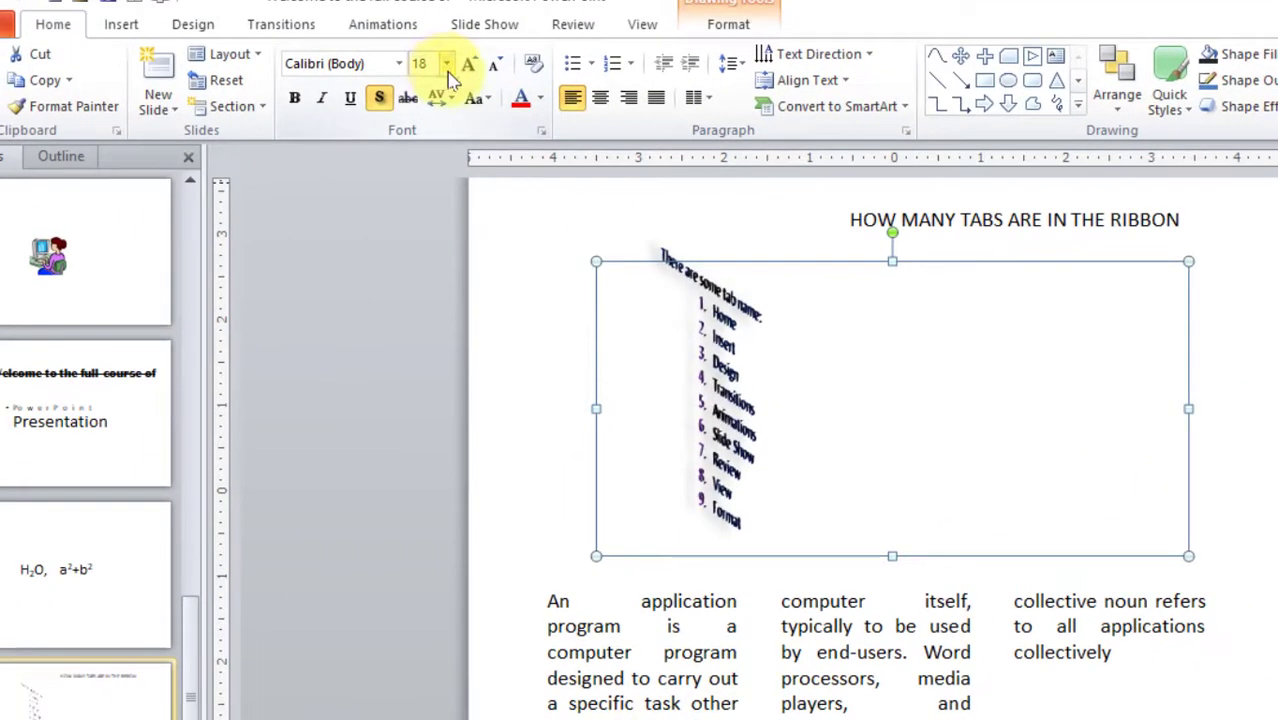
{"action": "left_click", "coordinate": [446, 63]}
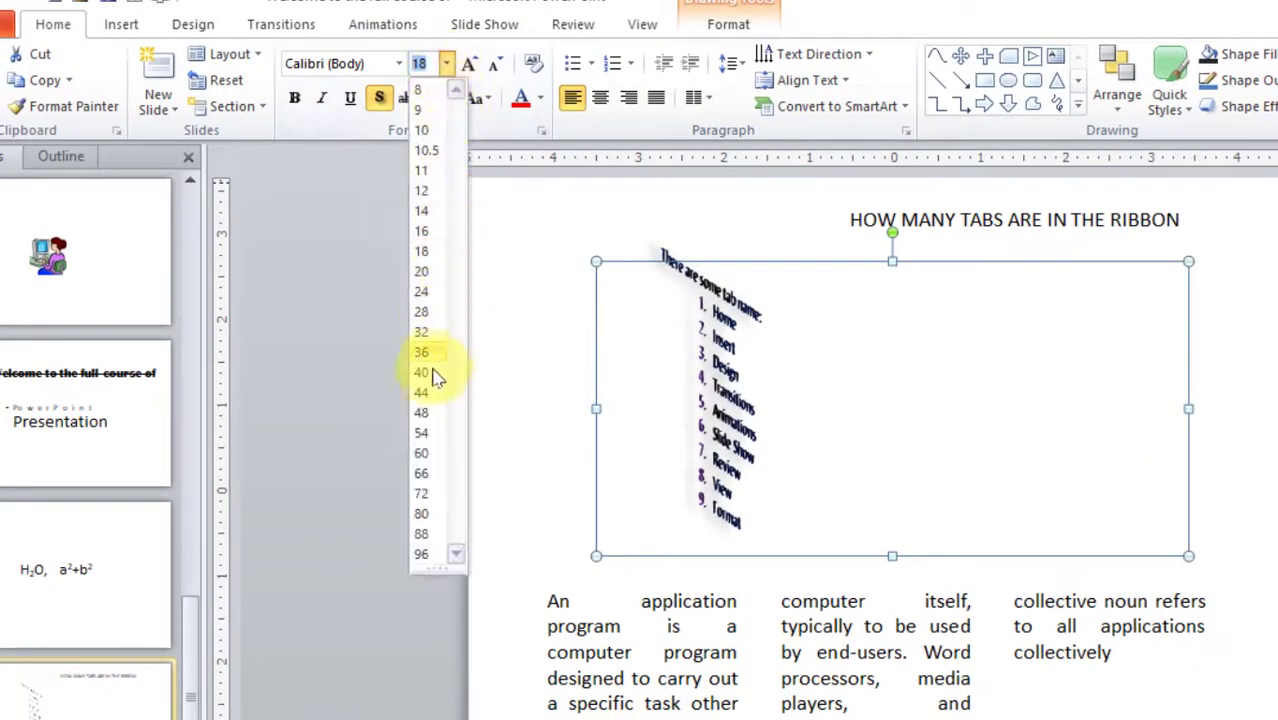
{"action": "left_click", "coordinate": [423, 420]}
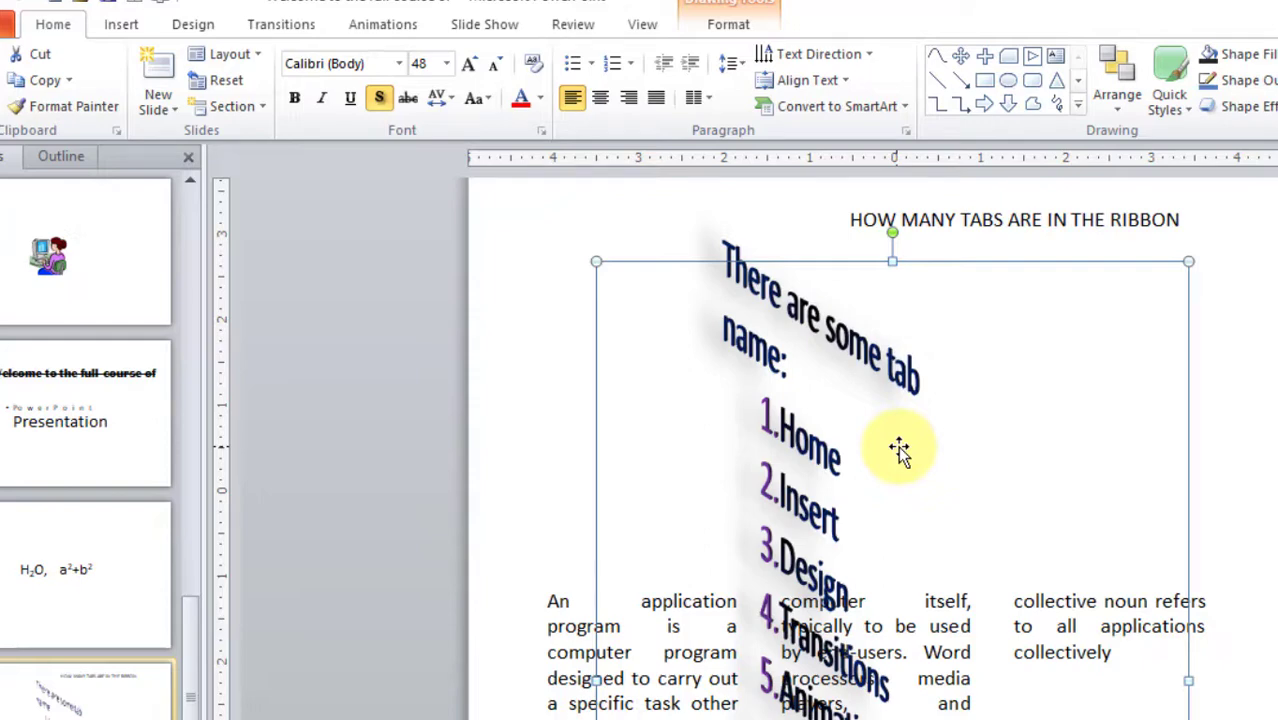
- Undo the tab list's resizing, font size, rotation, bevel and shadow changes, and clear all formatting from its text box
{"action": "key", "text": "ctrl+z"}
{"action": "key", "text": "ctrl+z"}
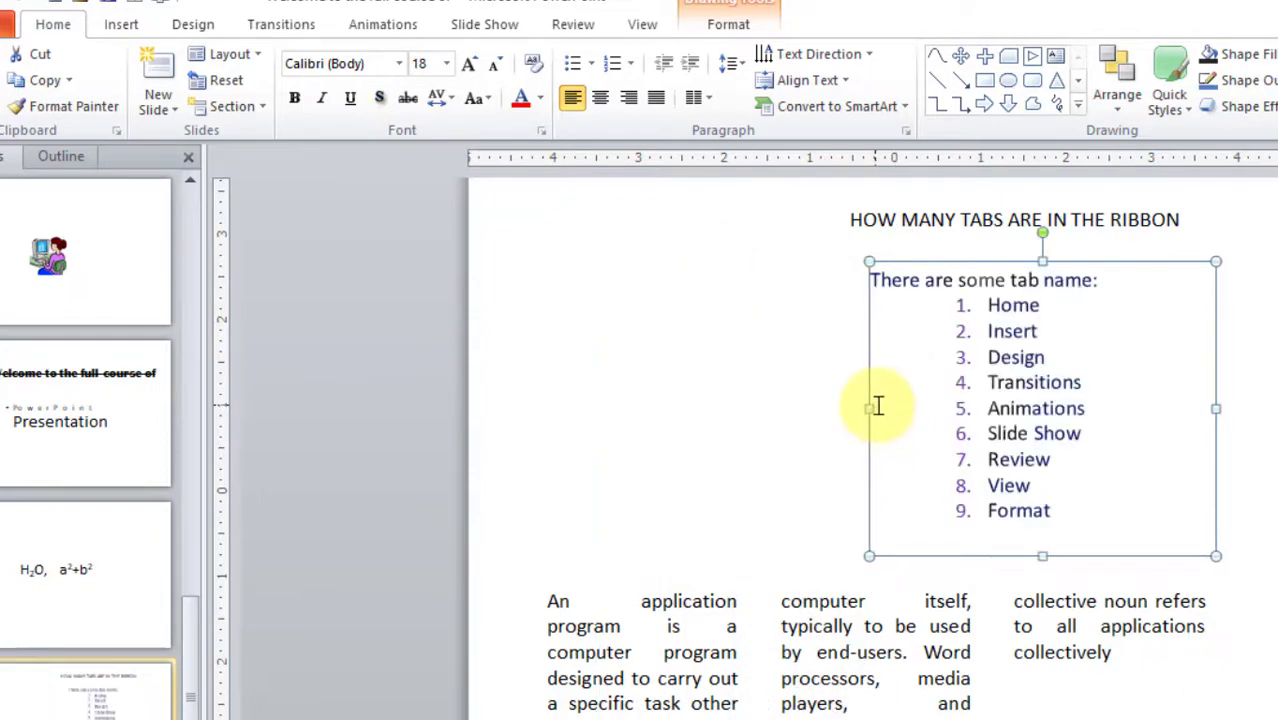
{"action": "left_click", "coordinate": [992, 378]}
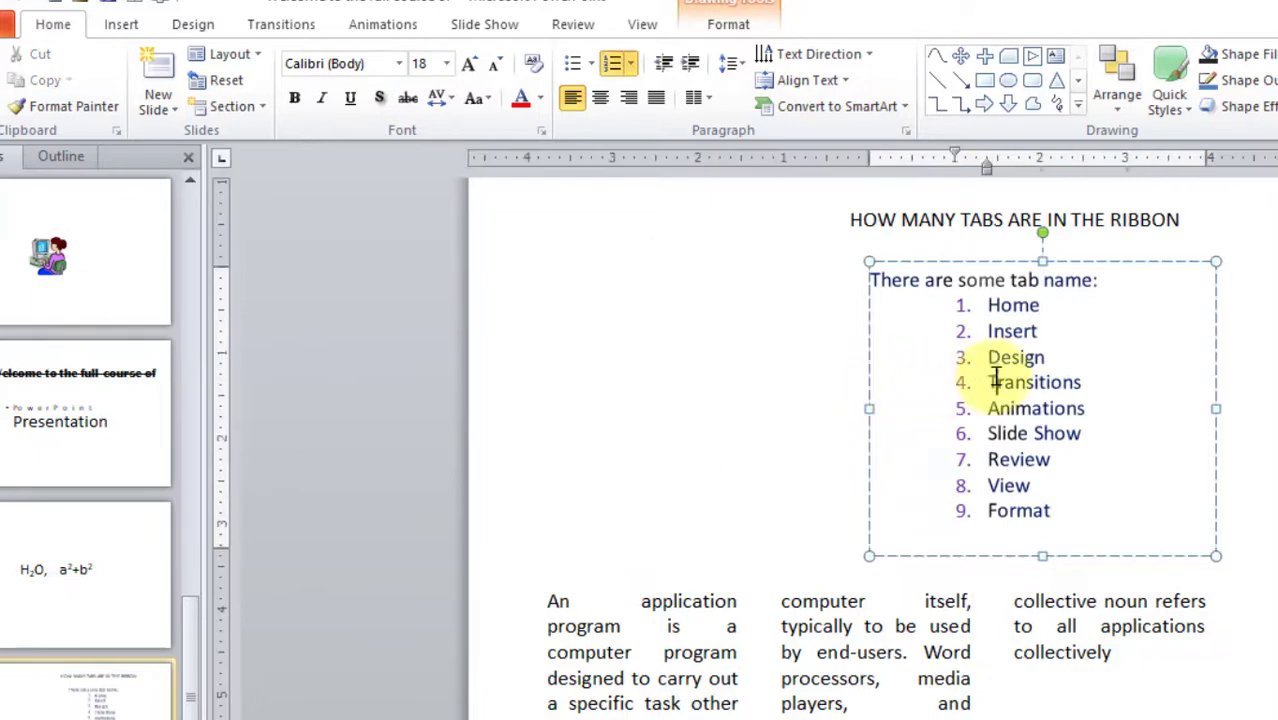
{"action": "left_click", "coordinate": [886, 262]}
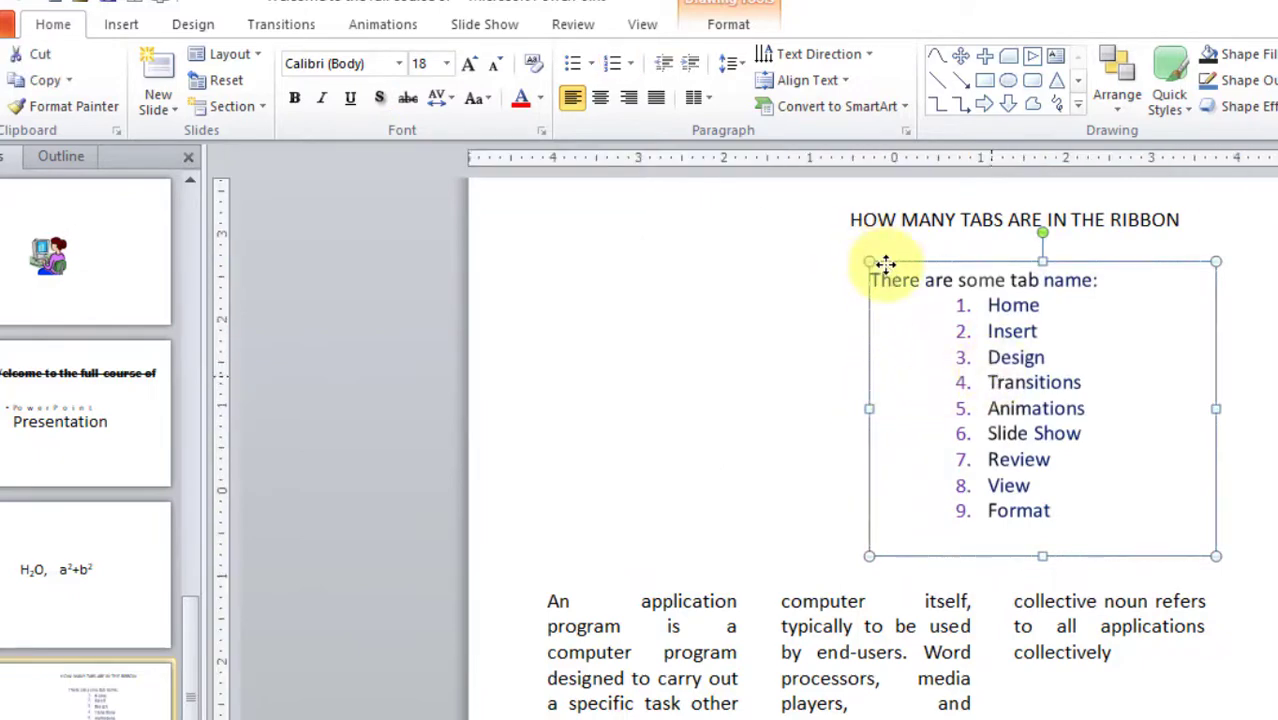
{"action": "left_click", "coordinate": [535, 66]}
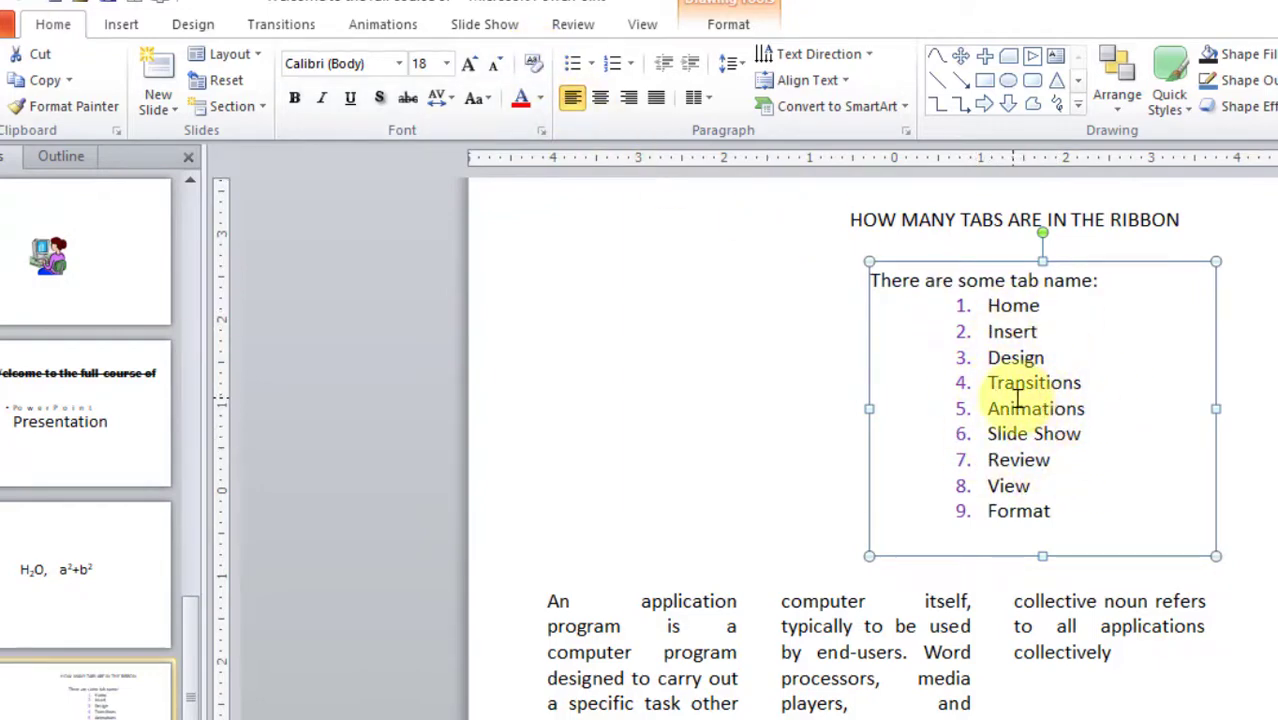
- Format the slide title as centred 36 pt Bahnschrift Condensed text and shift its text box right above the tab list
{"action": "left_click", "coordinate": [925, 216]}
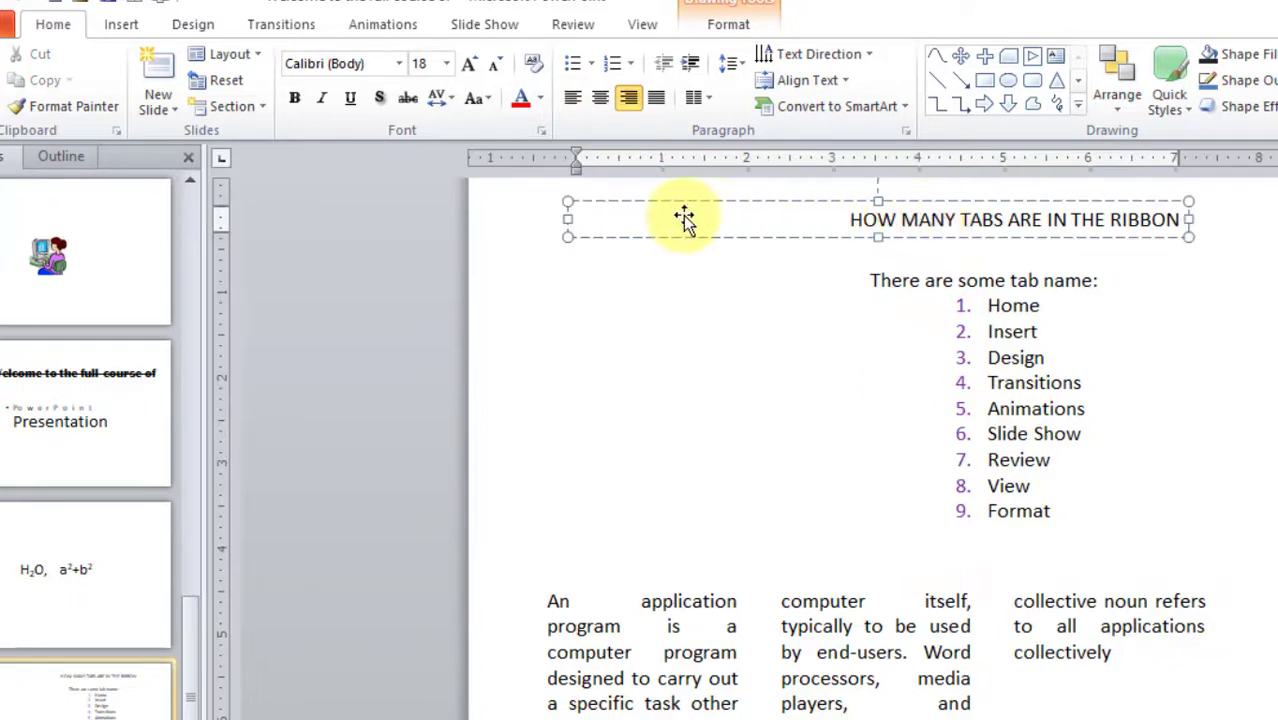
{"action": "left_click", "coordinate": [399, 63]}
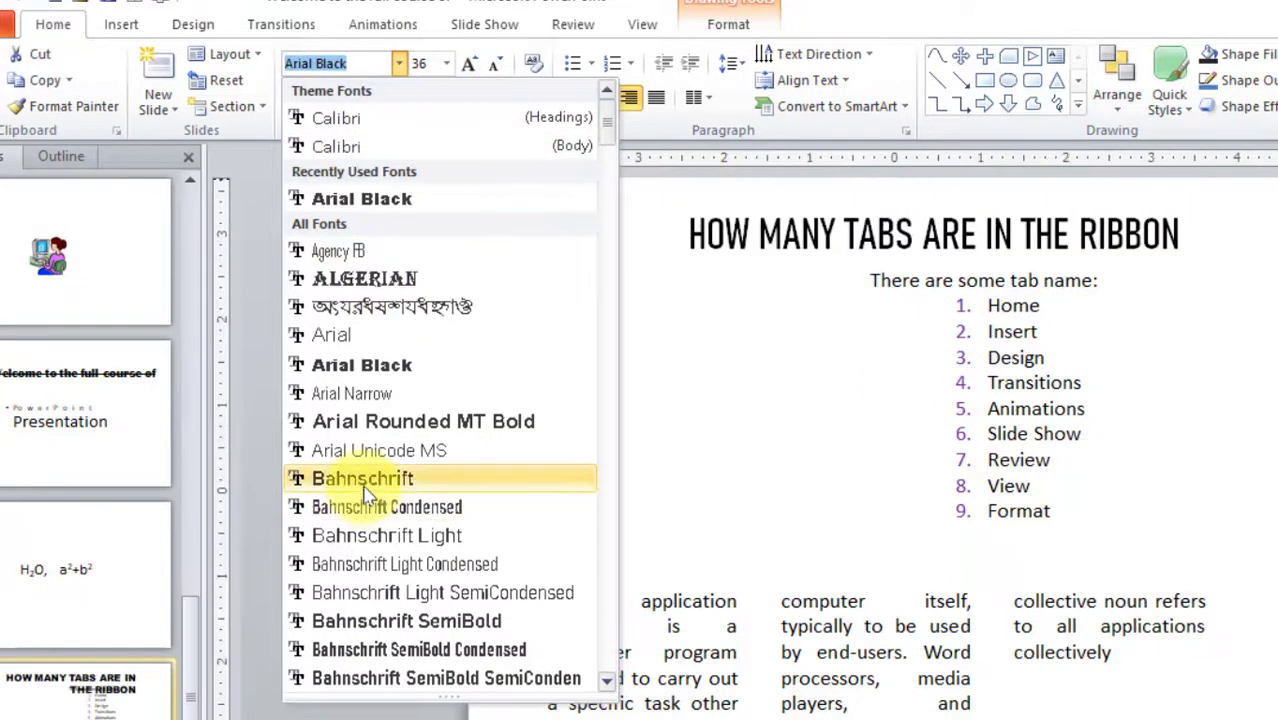
{"action": "left_click", "coordinate": [370, 507]}
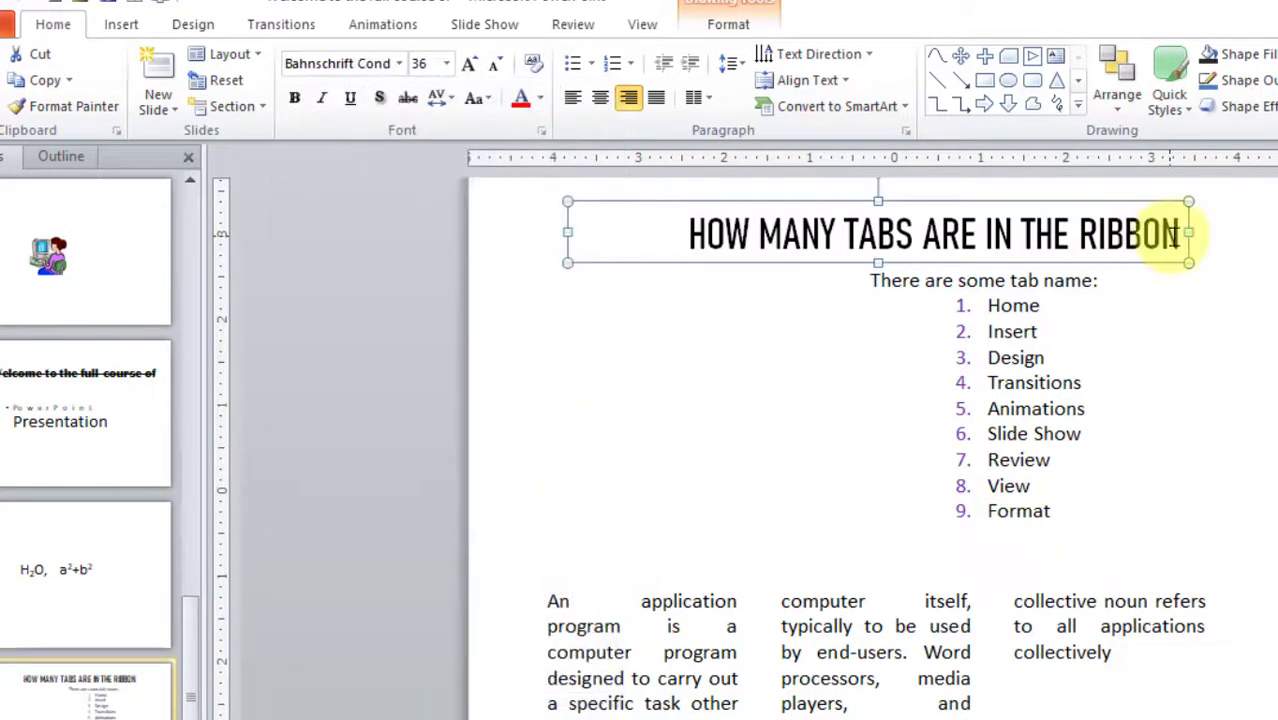
{"action": "left_click", "coordinate": [601, 105]}
{"action": "left_click_drag", "start_coordinate": [750, 200], "coordinate": [857, 218]}
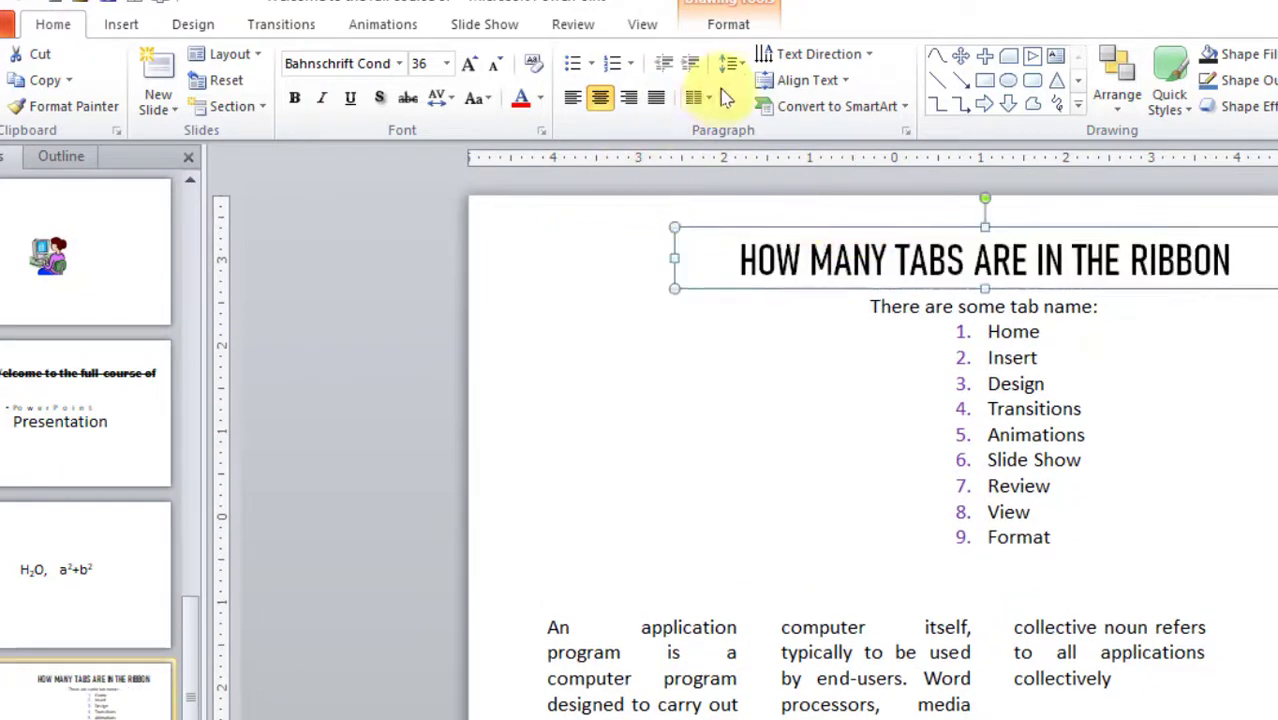
- Apply a reflection with 25% transparency, 65% size and 4 pt distance to the slide title's text
{"action": "left_click", "coordinate": [868, 55]}
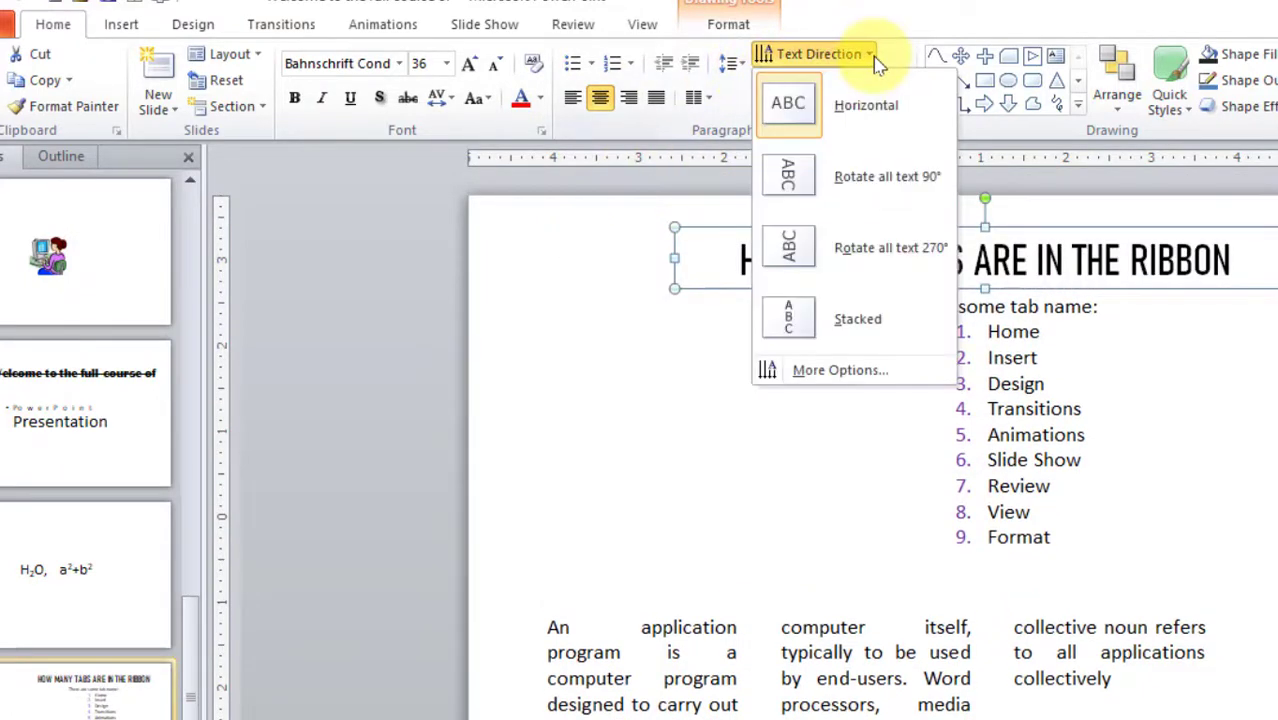
{"action": "left_click", "coordinate": [816, 376]}
{"action": "left_click_drag", "start_coordinate": [491, 214], "coordinate": [445, 135]}
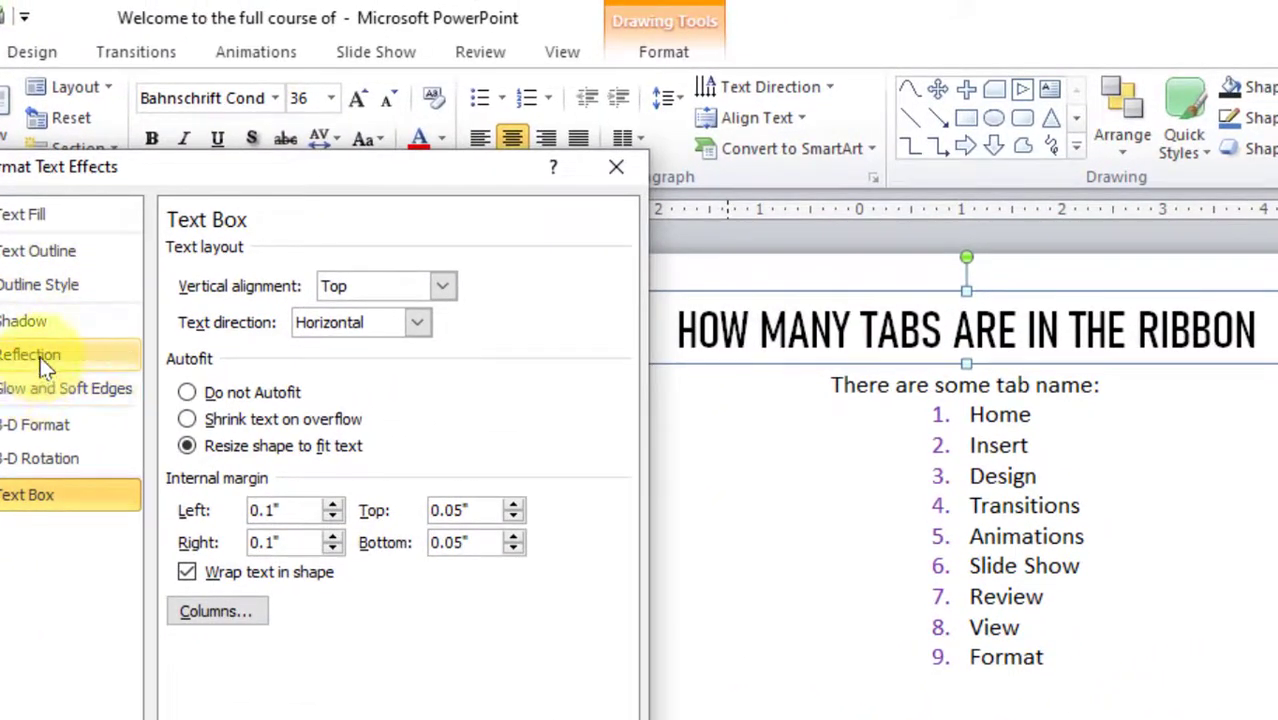
{"action": "left_click", "coordinate": [110, 362]}
{"action": "left_click_drag", "start_coordinate": [297, 292], "coordinate": [322, 297]}
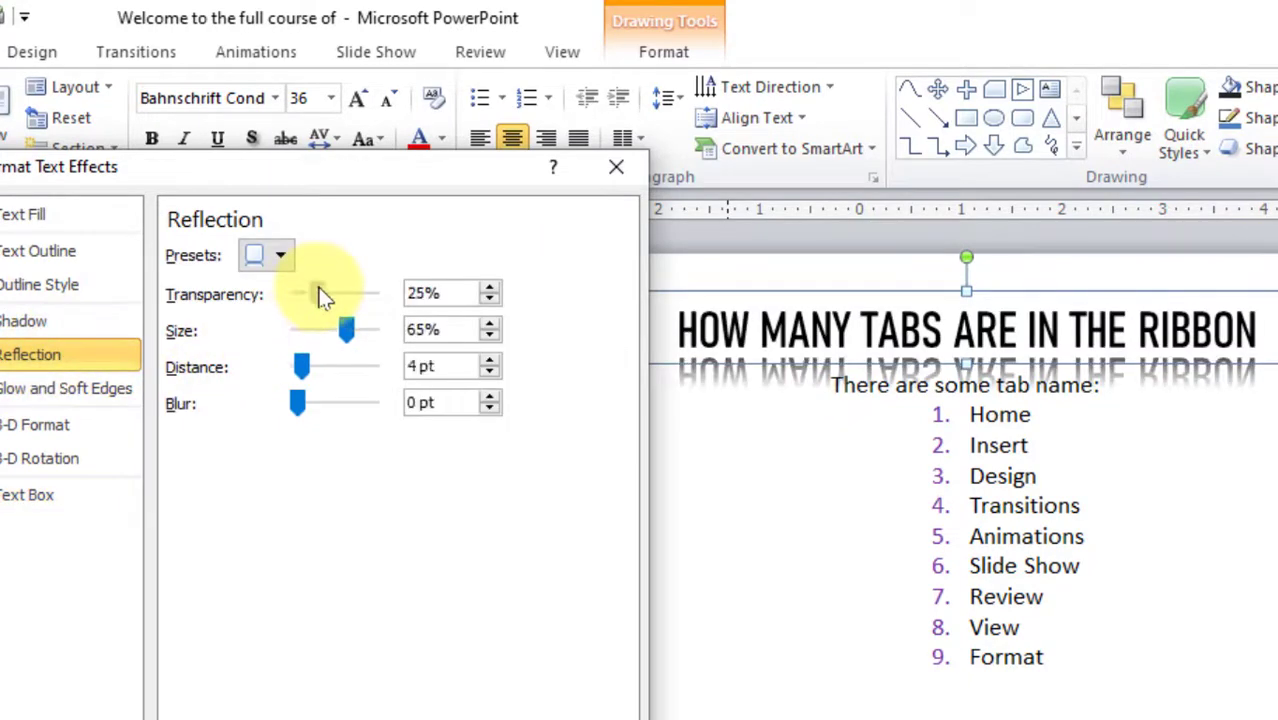
{"action": "left_click", "coordinate": [962, 444]}
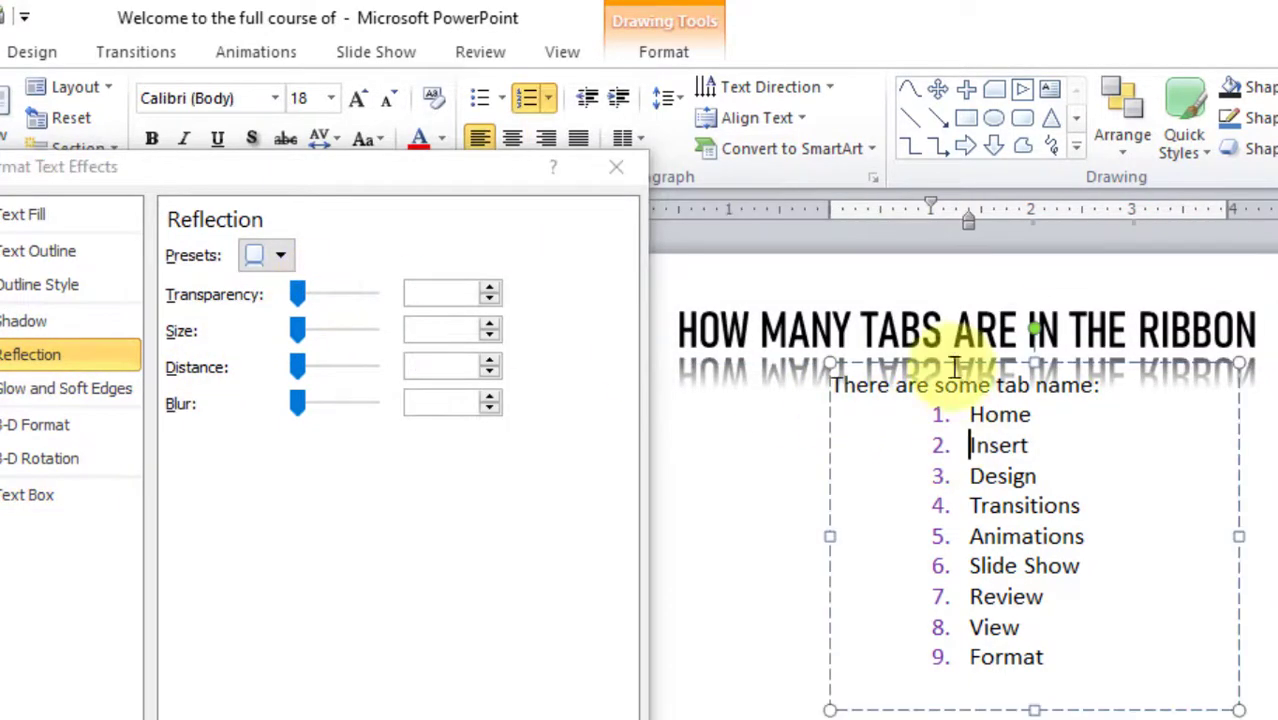
- Move the tab list's text box down, clear of the title, and apply a reflection to its text
{"action": "left_click_drag", "start_coordinate": [934, 370], "coordinate": [914, 486]}
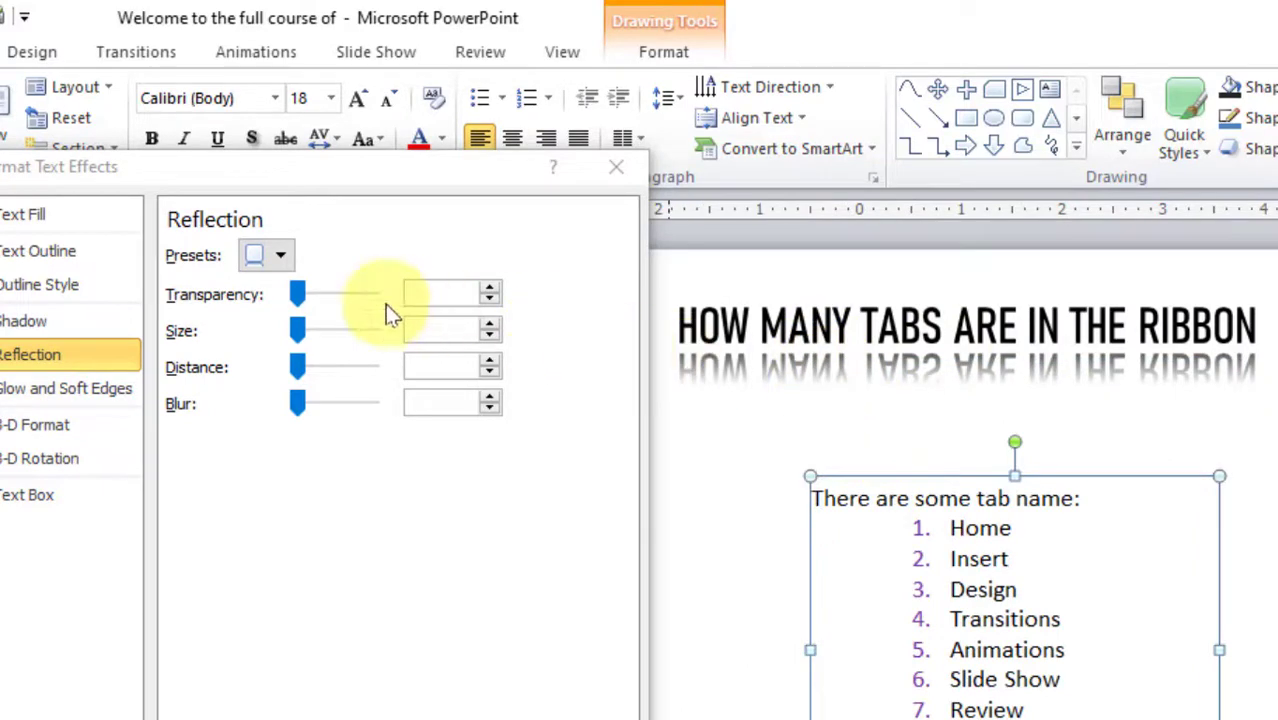
{"action": "left_click_drag", "start_coordinate": [309, 300], "coordinate": [362, 302]}
- Set the slide title's reflection to 55% transparency, 48% size and 12 pt distance
{"action": "left_click", "coordinate": [818, 338]}
{"action": "left_click", "coordinate": [775, 290]}
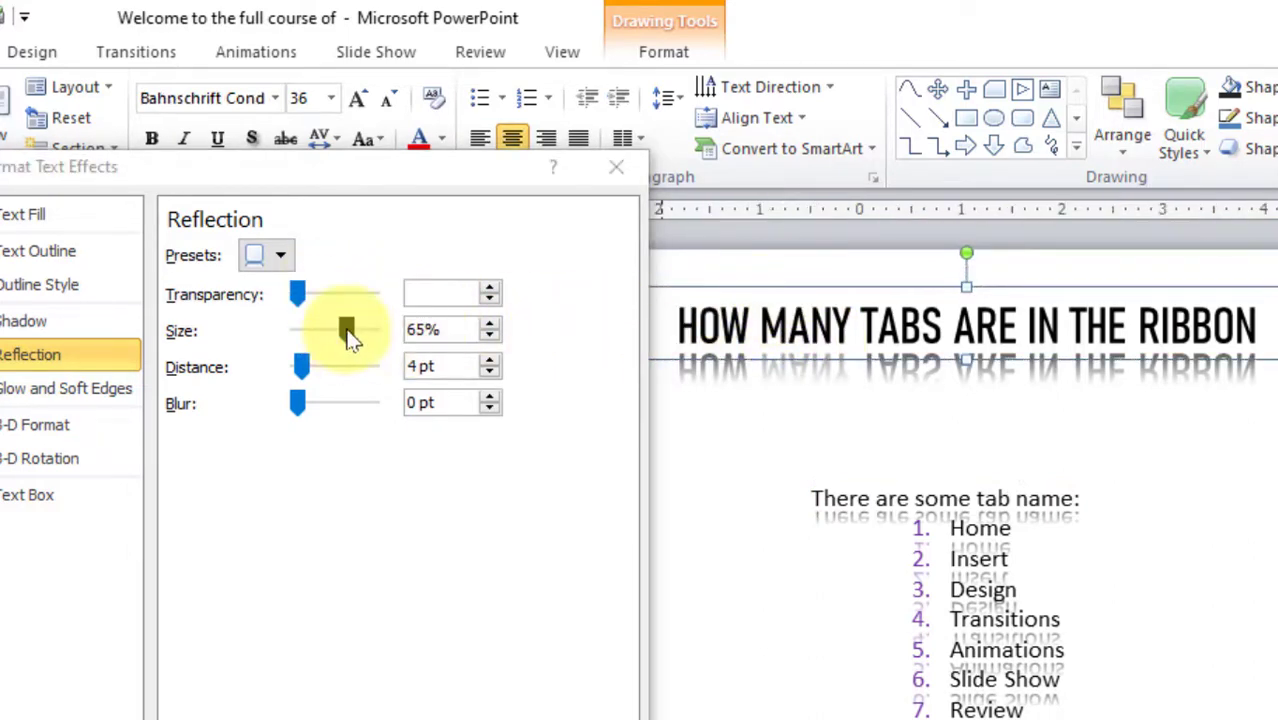
{"action": "left_click_drag", "start_coordinate": [348, 331], "coordinate": [374, 332]}
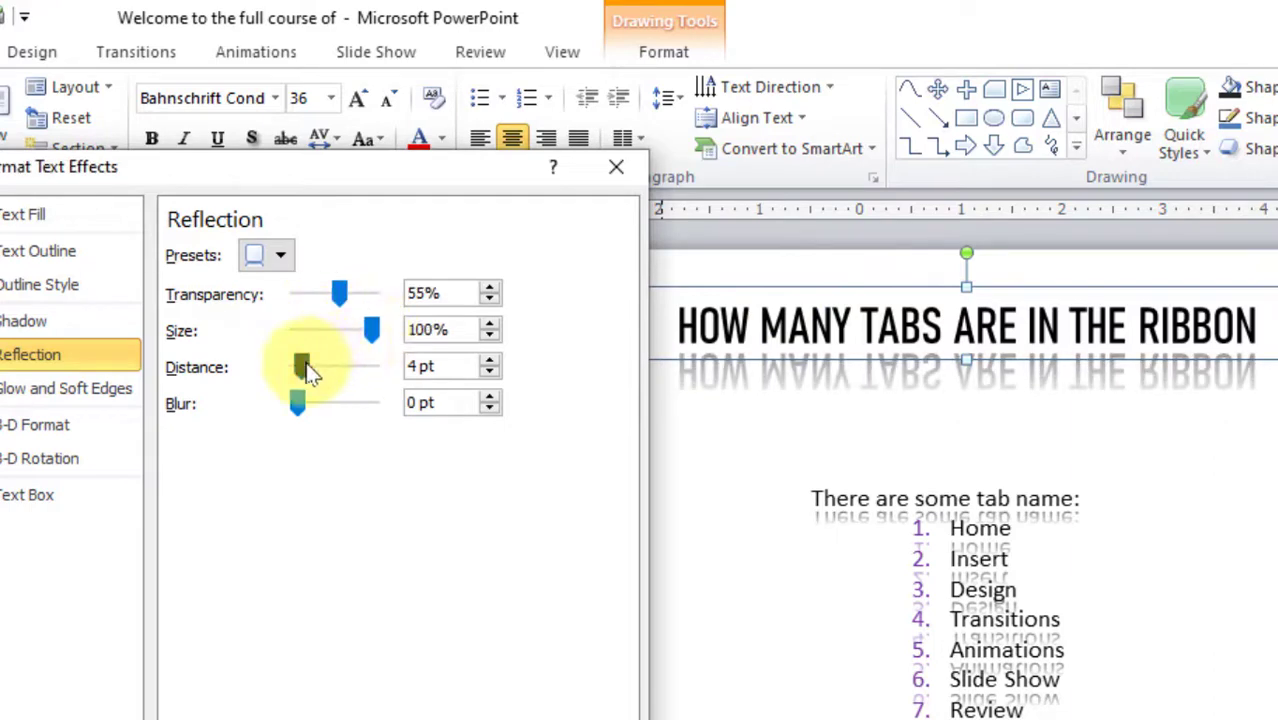
{"action": "left_click_drag", "start_coordinate": [302, 366], "coordinate": [294, 405]}
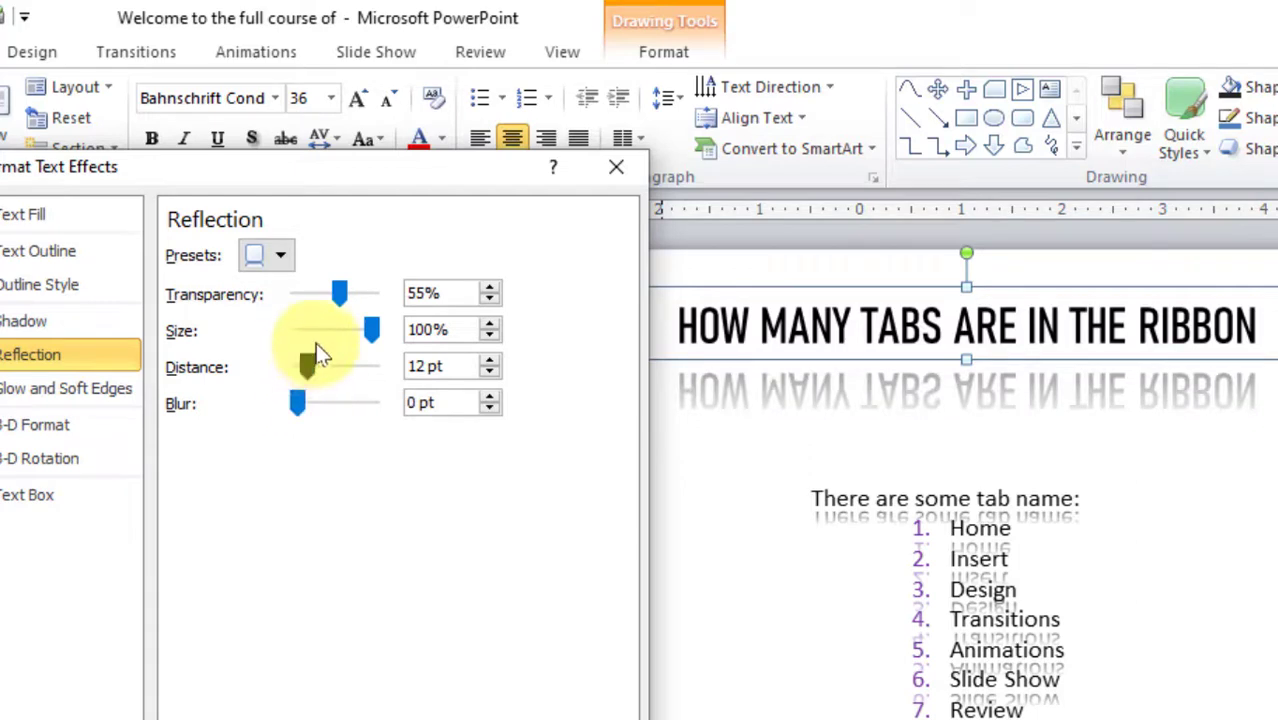
{"action": "left_click_drag", "start_coordinate": [369, 330], "coordinate": [322, 340]}
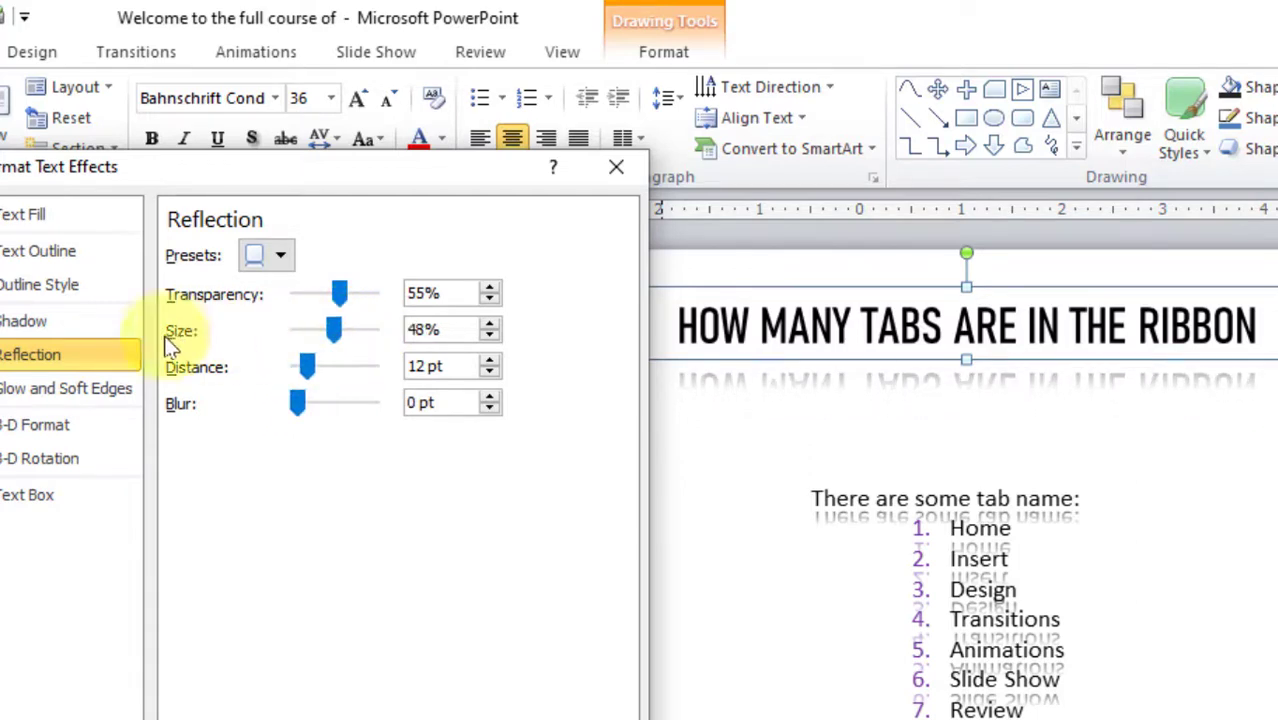
- Add a shadow to the title's text with 23% transparency, 48 pt blur and a 168° angle
{"action": "left_click", "coordinate": [90, 322]}
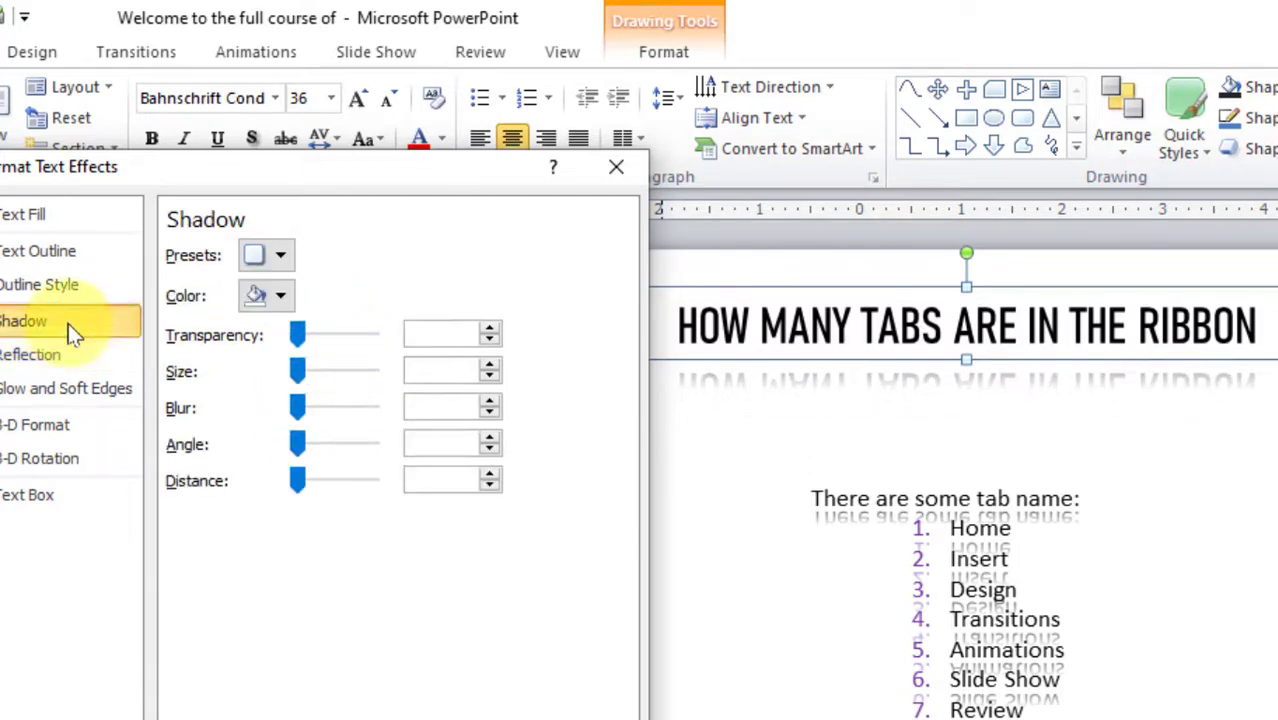
{"action": "left_click", "coordinate": [316, 334]}
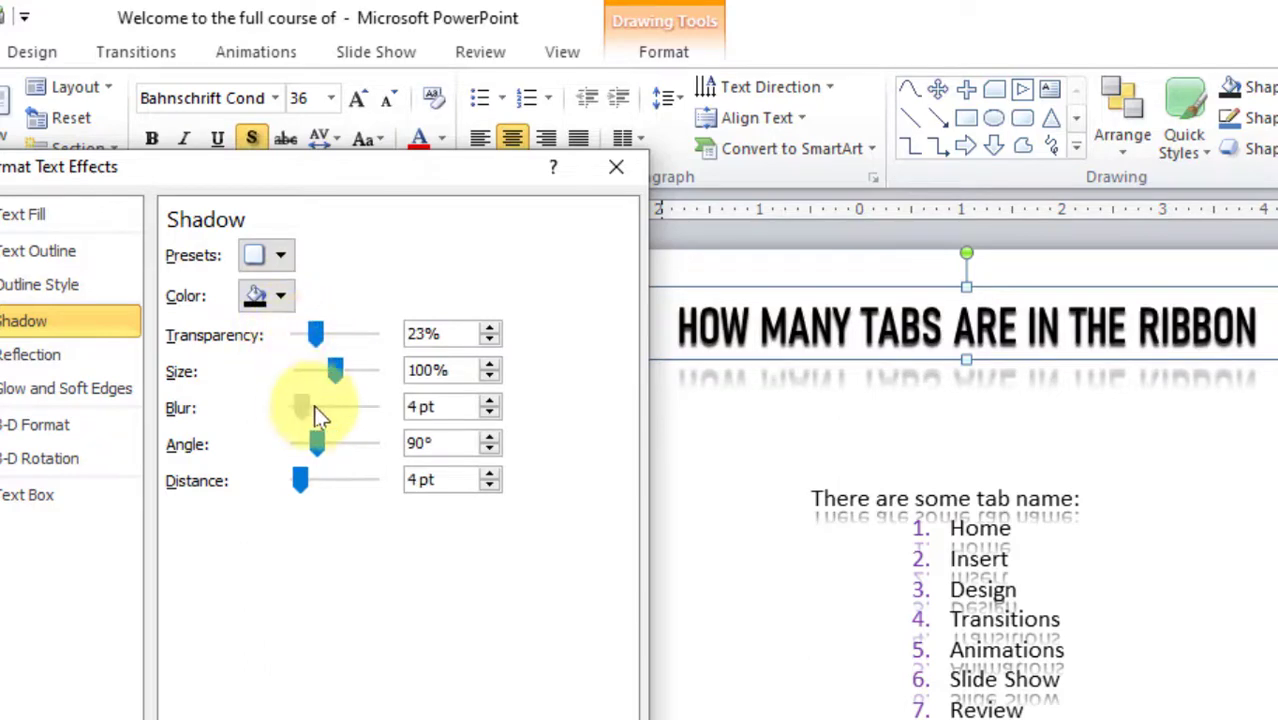
{"action": "left_click_drag", "start_coordinate": [314, 407], "coordinate": [347, 408]}
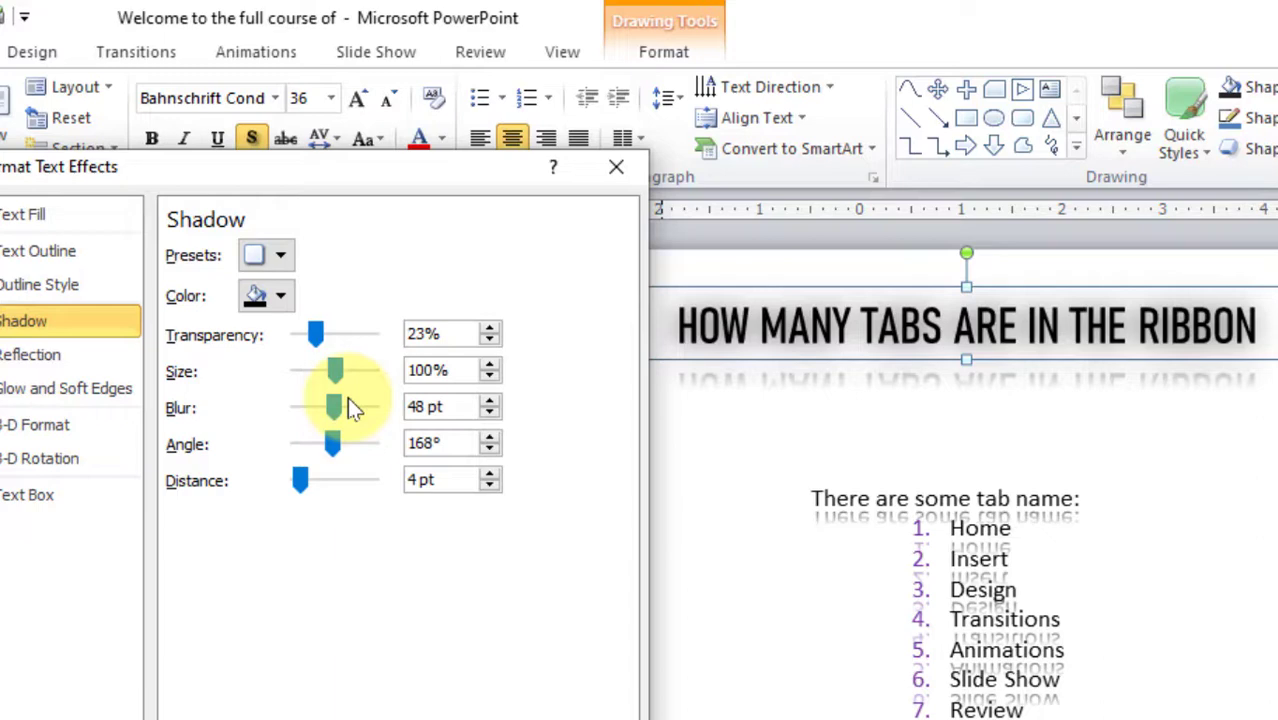
- Try a parallel 3-D rotation preset of X 64° and Y 18° on the title's text, and reset it to no rotation
{"action": "left_click", "coordinate": [40, 430]}
{"action": "left_click", "coordinate": [38, 458]}
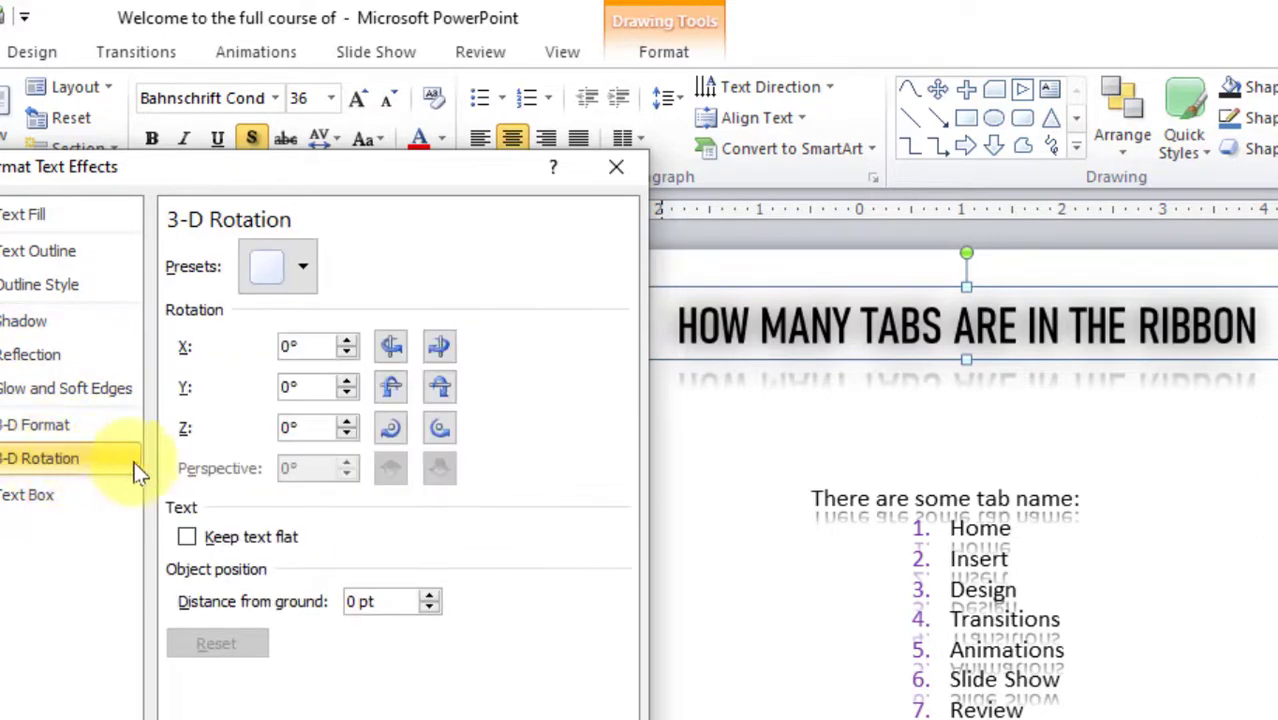
{"action": "left_click", "coordinate": [289, 276]}
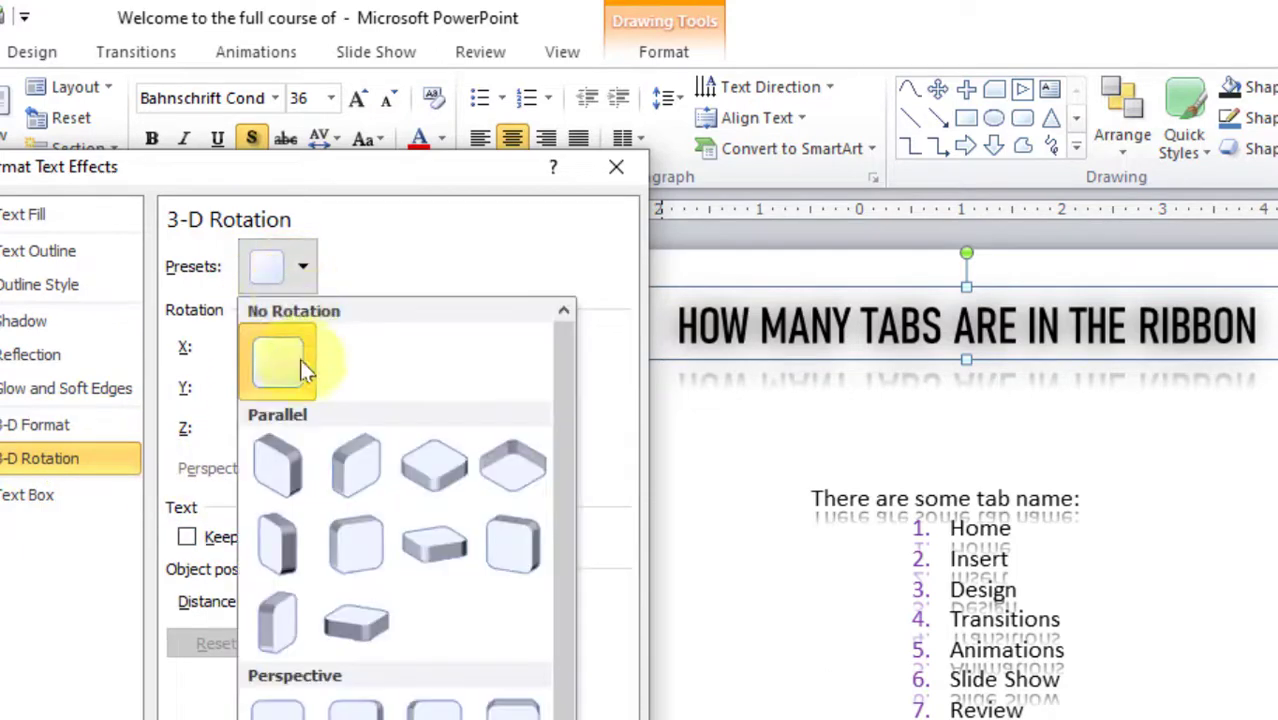
{"action": "left_click", "coordinate": [289, 521]}
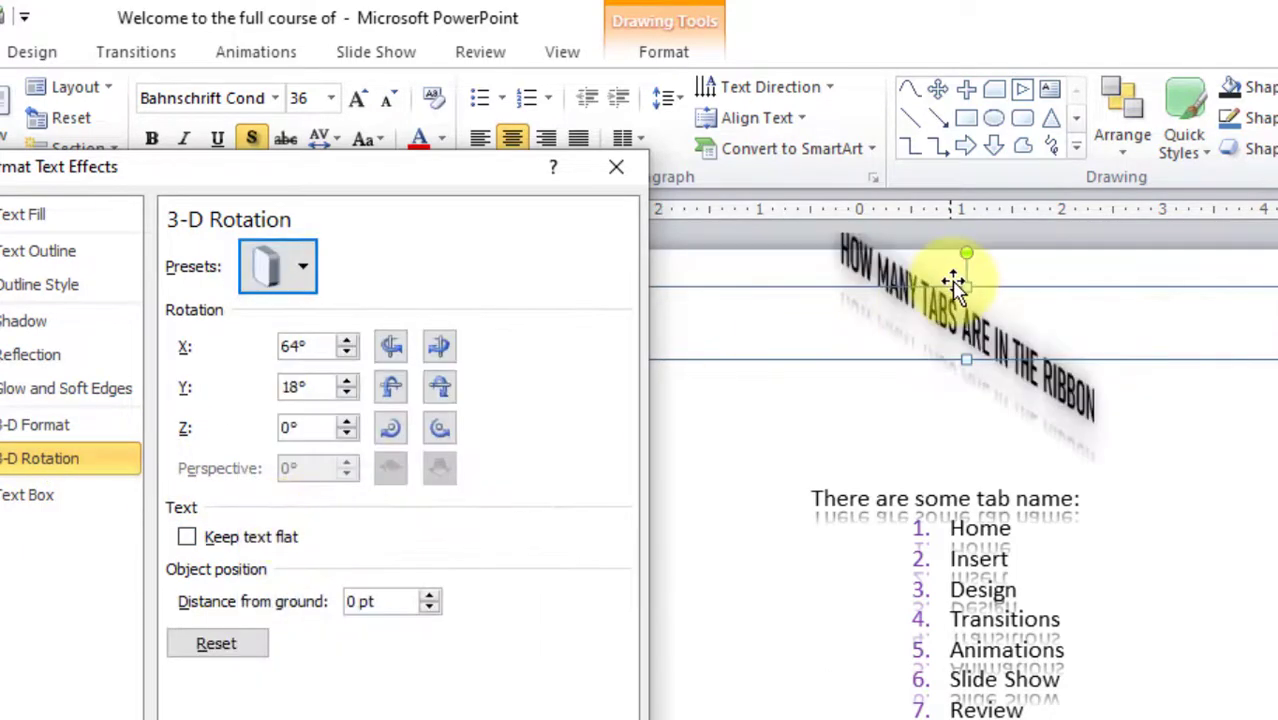
{"action": "left_click", "coordinate": [316, 262]}
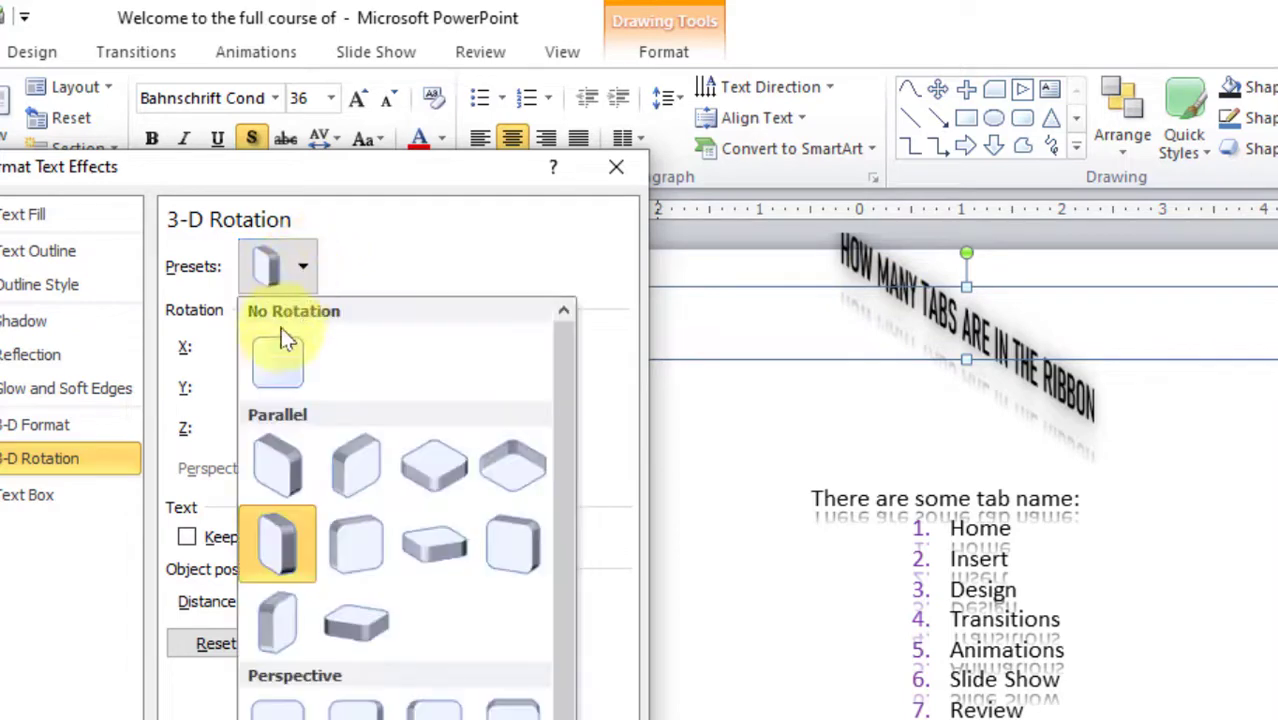
{"action": "left_click", "coordinate": [275, 363]}
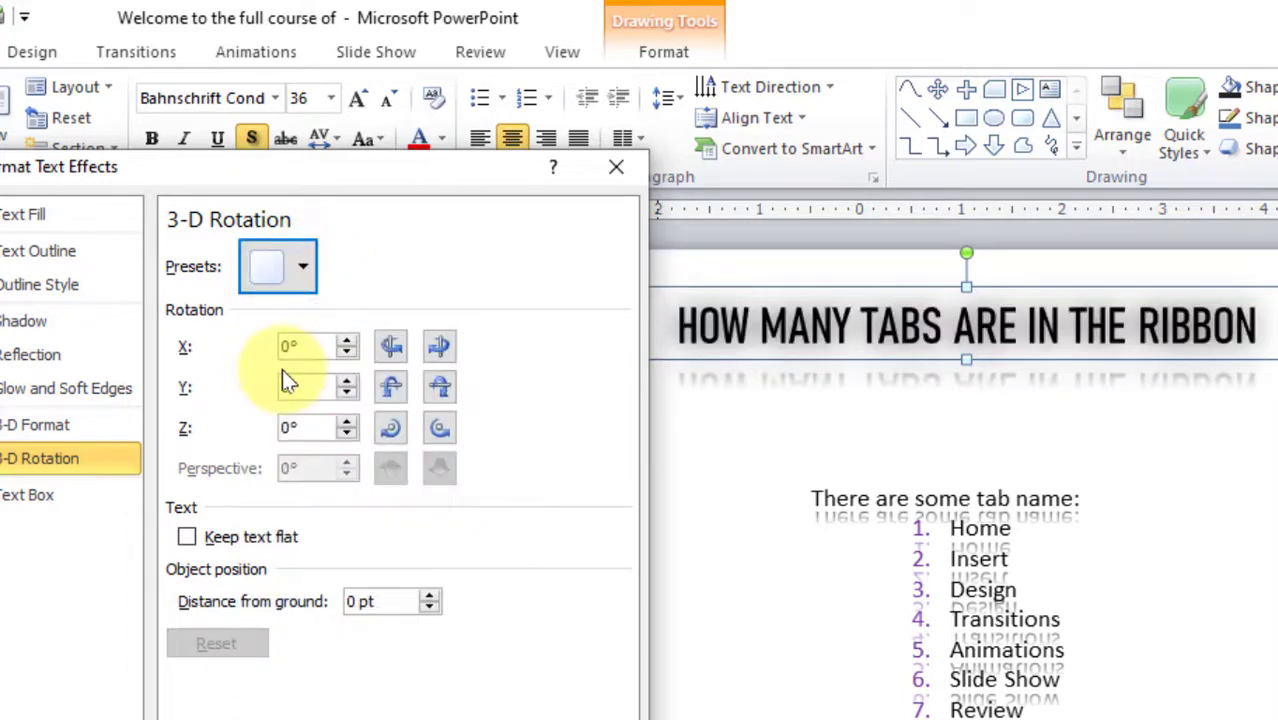
- Clear all formatting from the slide title and the tab list, and move the list's text box up and left beneath the title
{"action": "left_click", "coordinate": [616, 167]}
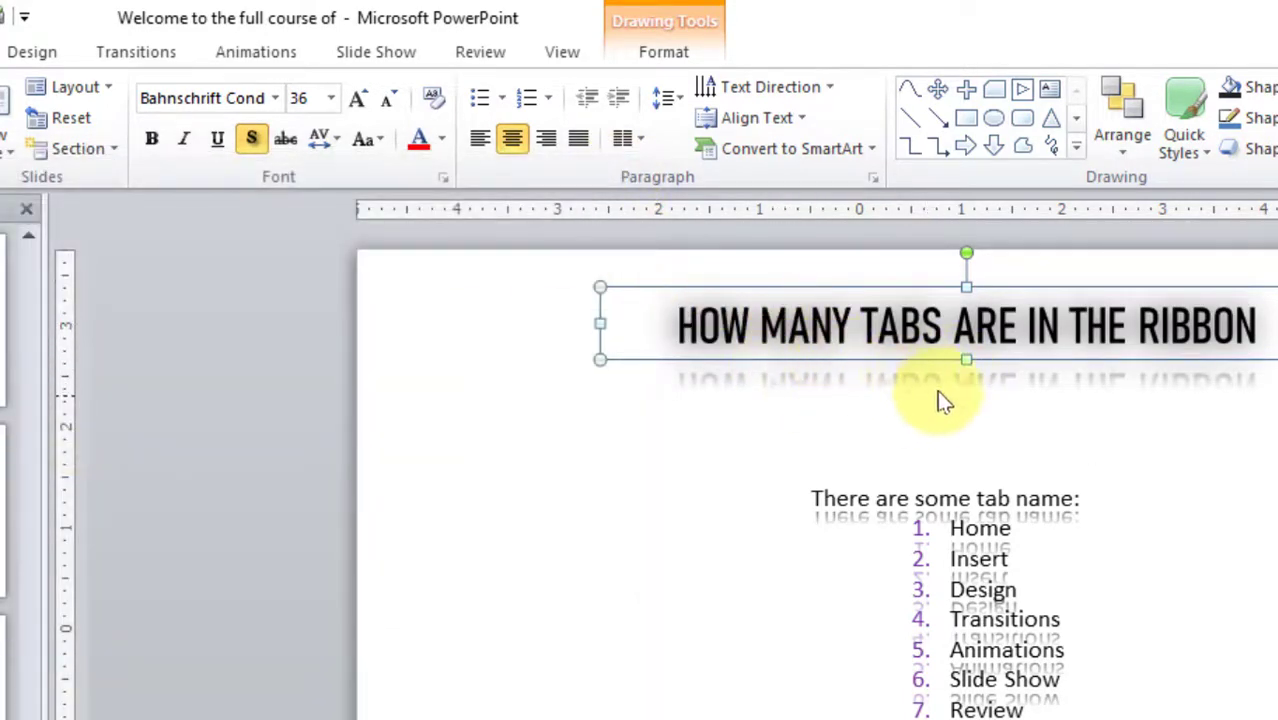
{"action": "left_click", "coordinate": [438, 96]}
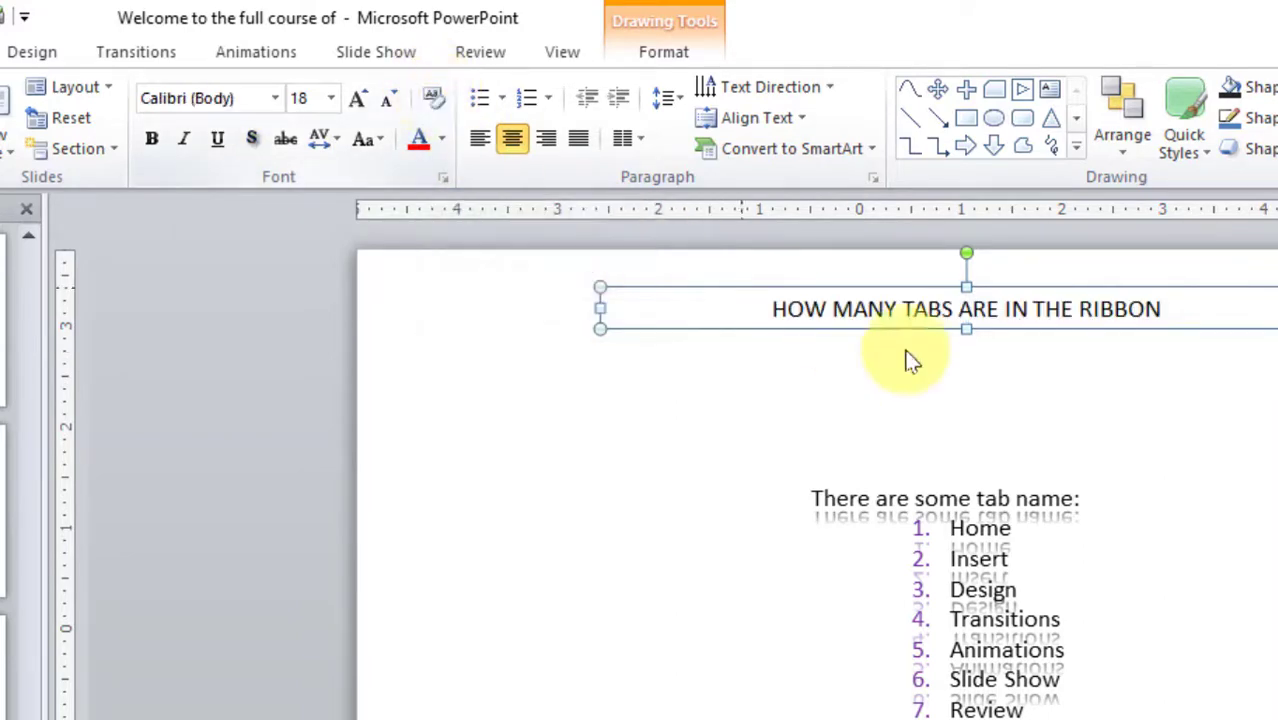
{"action": "left_click", "coordinate": [924, 522]}
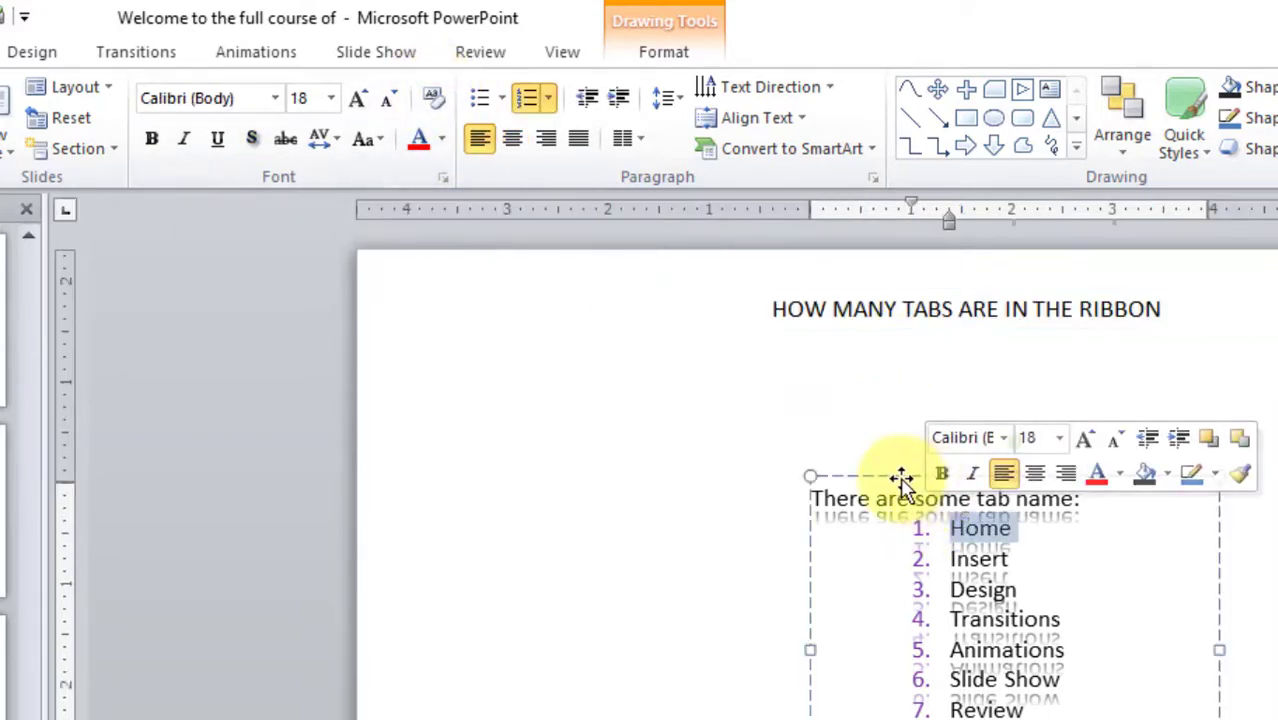
{"action": "left_click_drag", "start_coordinate": [901, 479], "coordinate": [884, 370]}
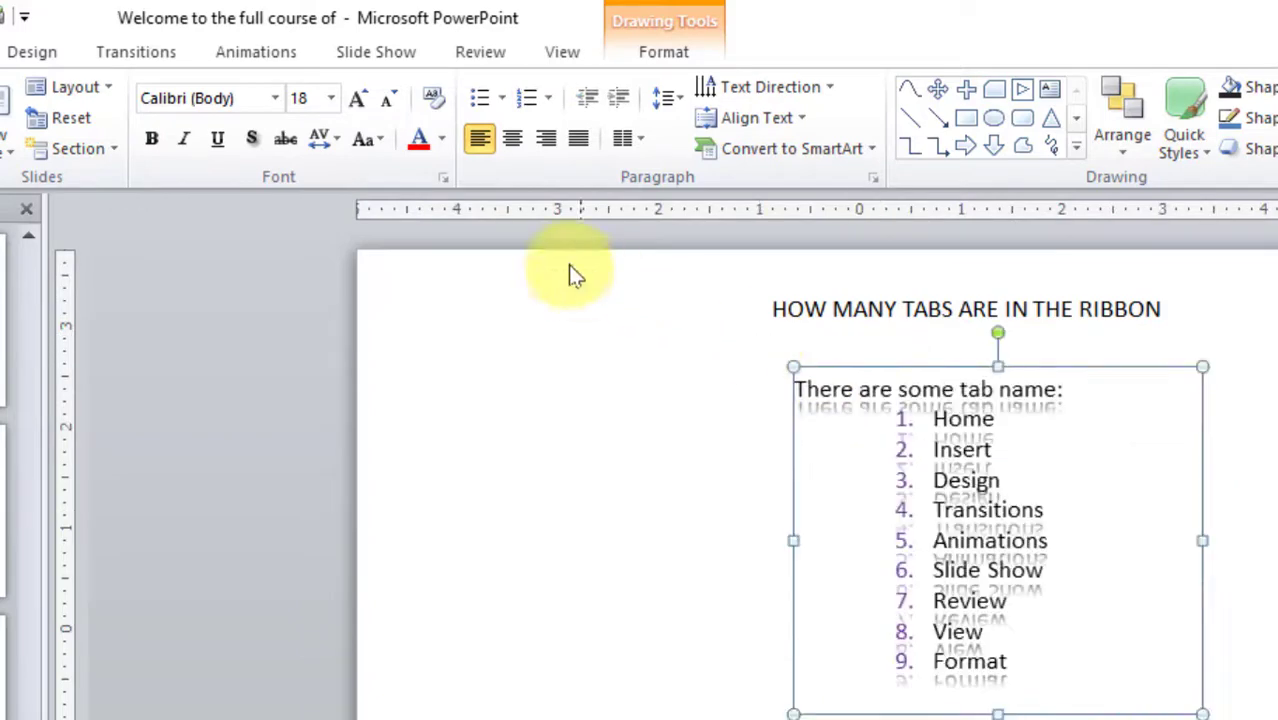
{"action": "left_click", "coordinate": [432, 98]}
{"action": "left_click", "coordinate": [870, 310]}
{"action": "left_click_drag", "start_coordinate": [900, 450], "coordinate": [782, 447]}
- Review the tab list's text alignment and text direction choices, including the Text Box layout, autofit and margin settings
{"action": "left_click", "coordinate": [798, 118]}
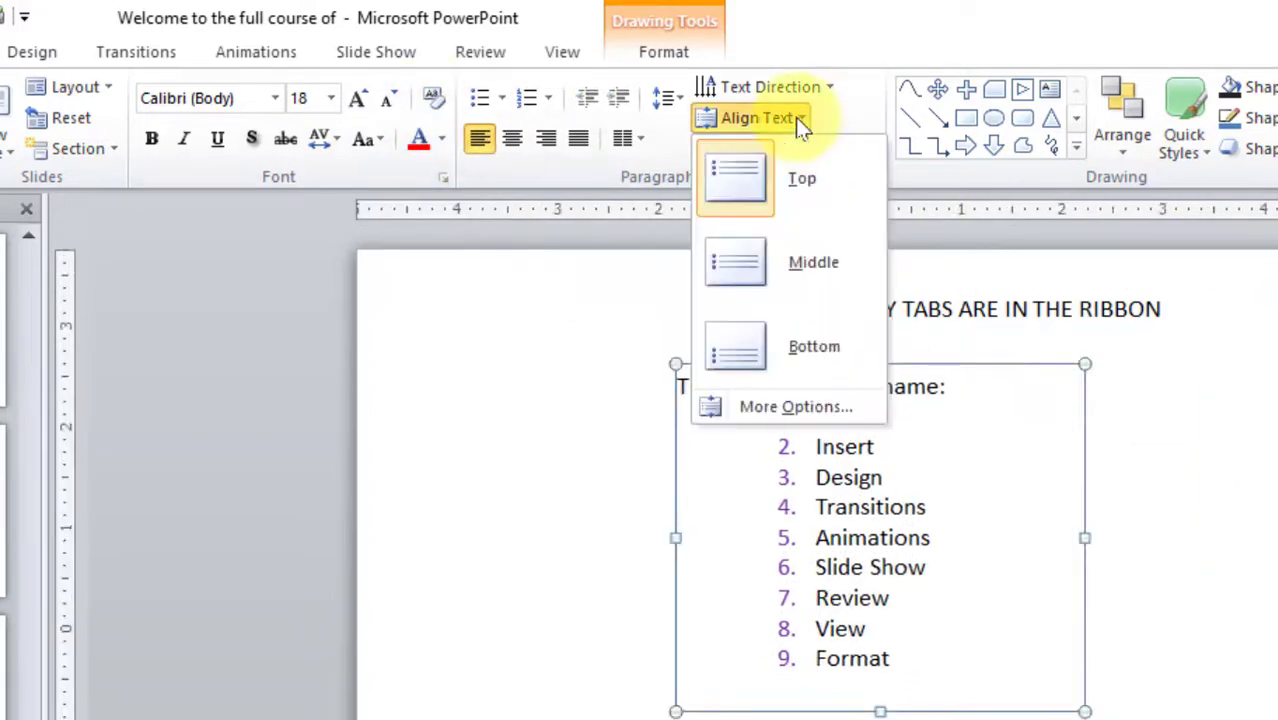
{"action": "left_click", "coordinate": [829, 87]}
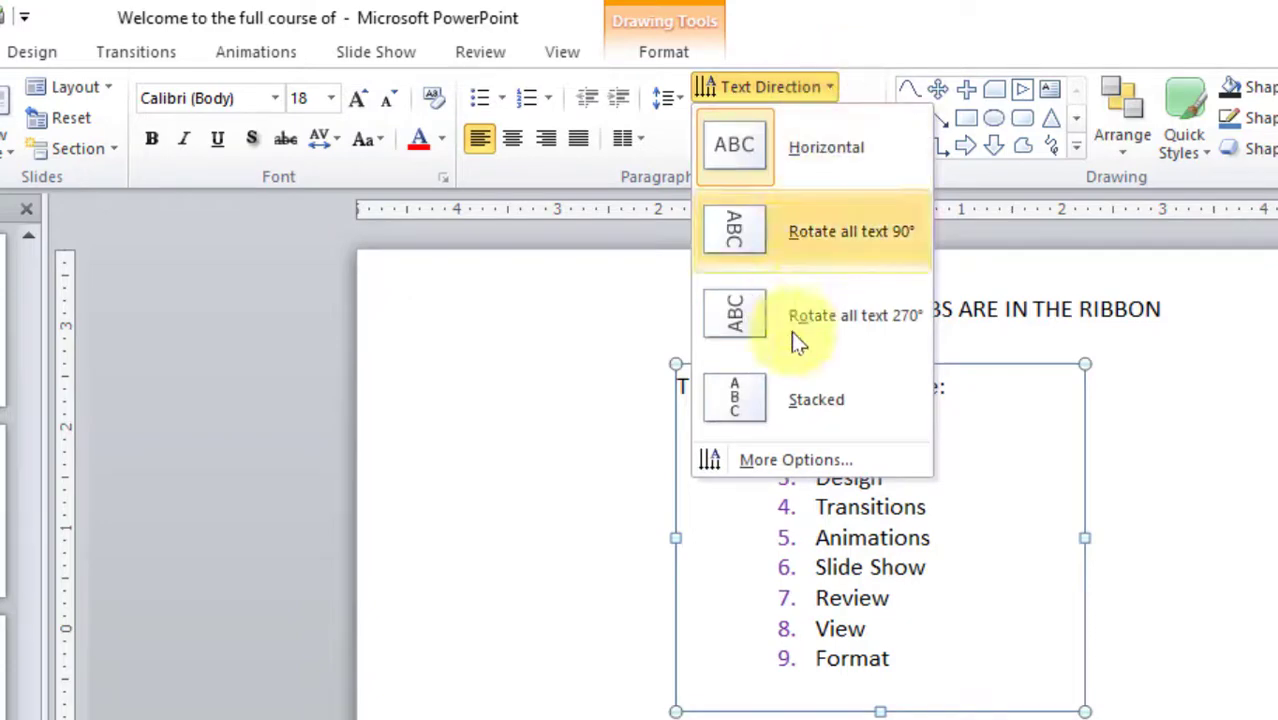
{"action": "left_click", "coordinate": [785, 460]}
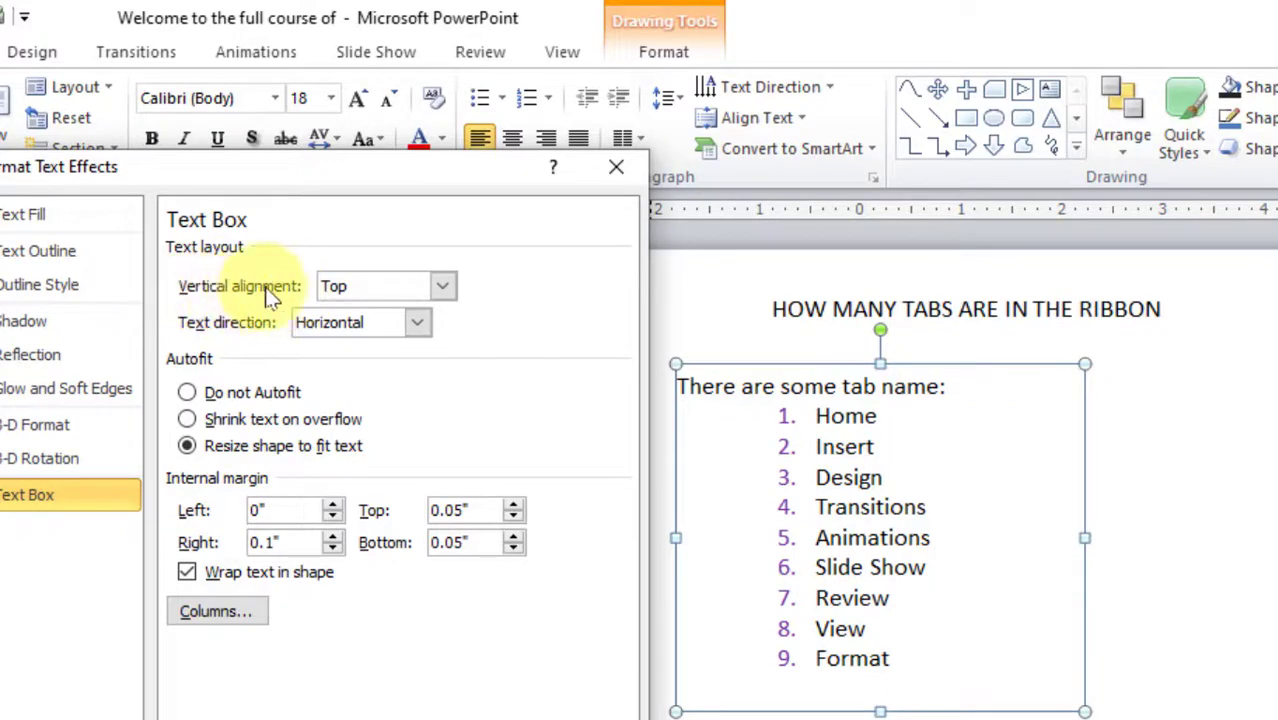
{"action": "left_click", "coordinate": [616, 167]}
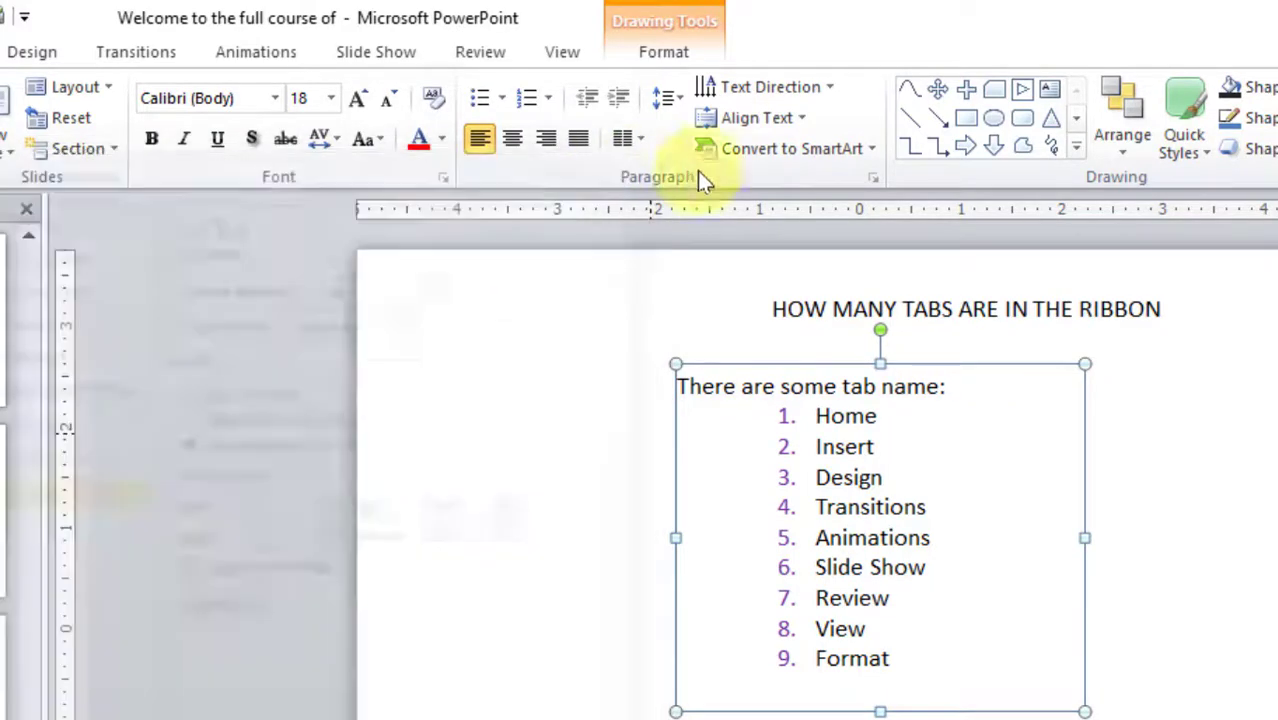
- Copy the Home, Insert, Design and Transitions items from the tab list
{"action": "left_click", "coordinate": [885, 537]}
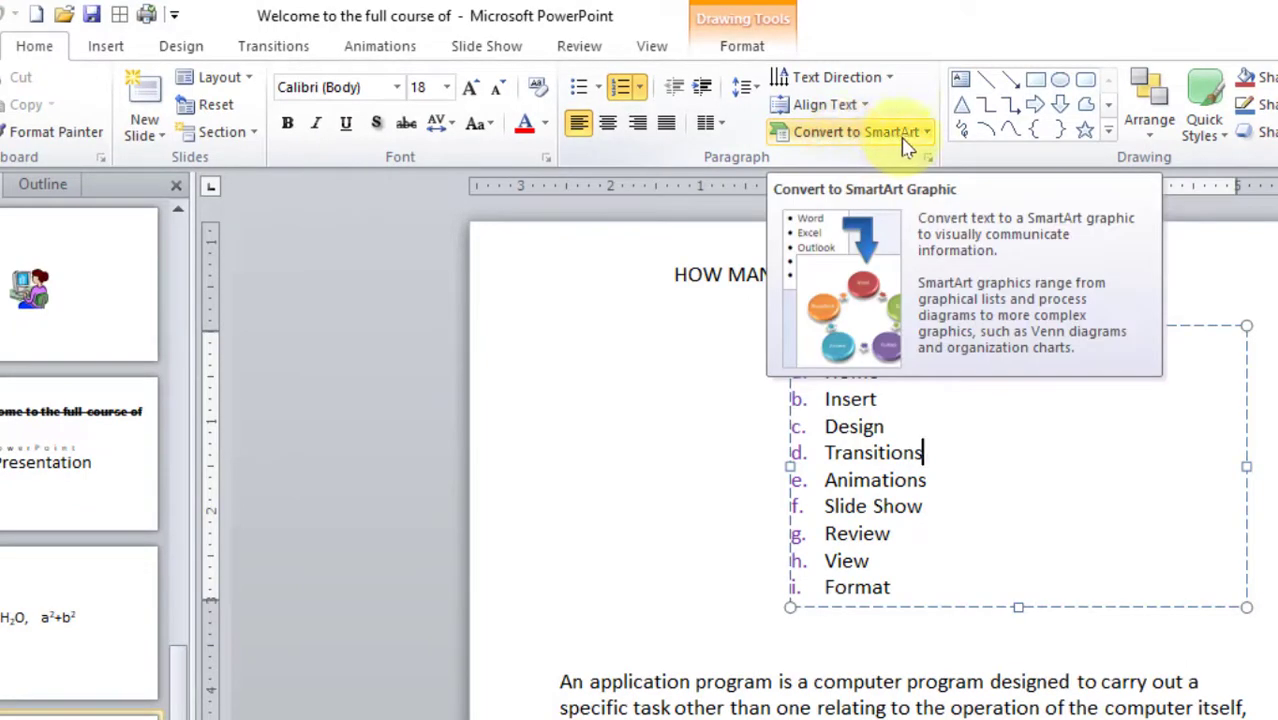
{"action": "left_click_drag", "start_coordinate": [927, 456], "coordinate": [827, 371]}
{"action": "right_click", "coordinate": [827, 373]}
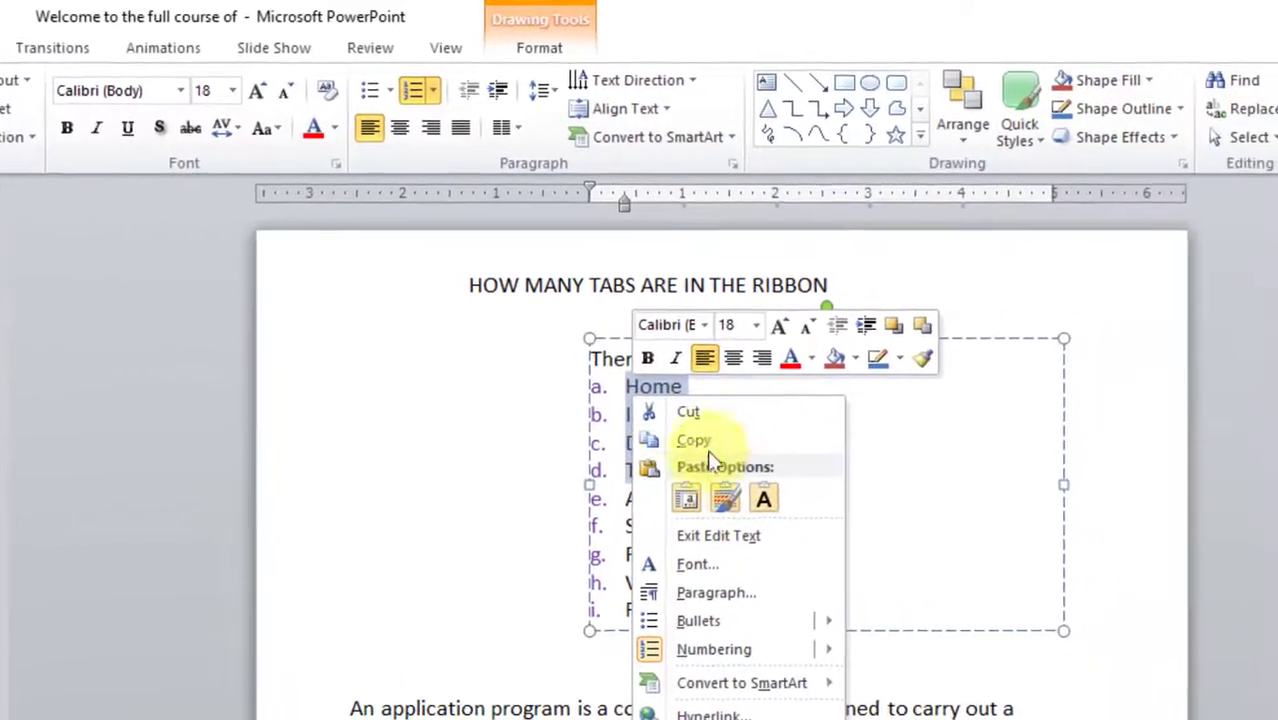
{"action": "left_click", "coordinate": [693, 440]}
- Draw a new text box beside the tab list, paste the copied items into it, and widen it so Transitions fits on one line
{"action": "left_click", "coordinate": [487, 688]}
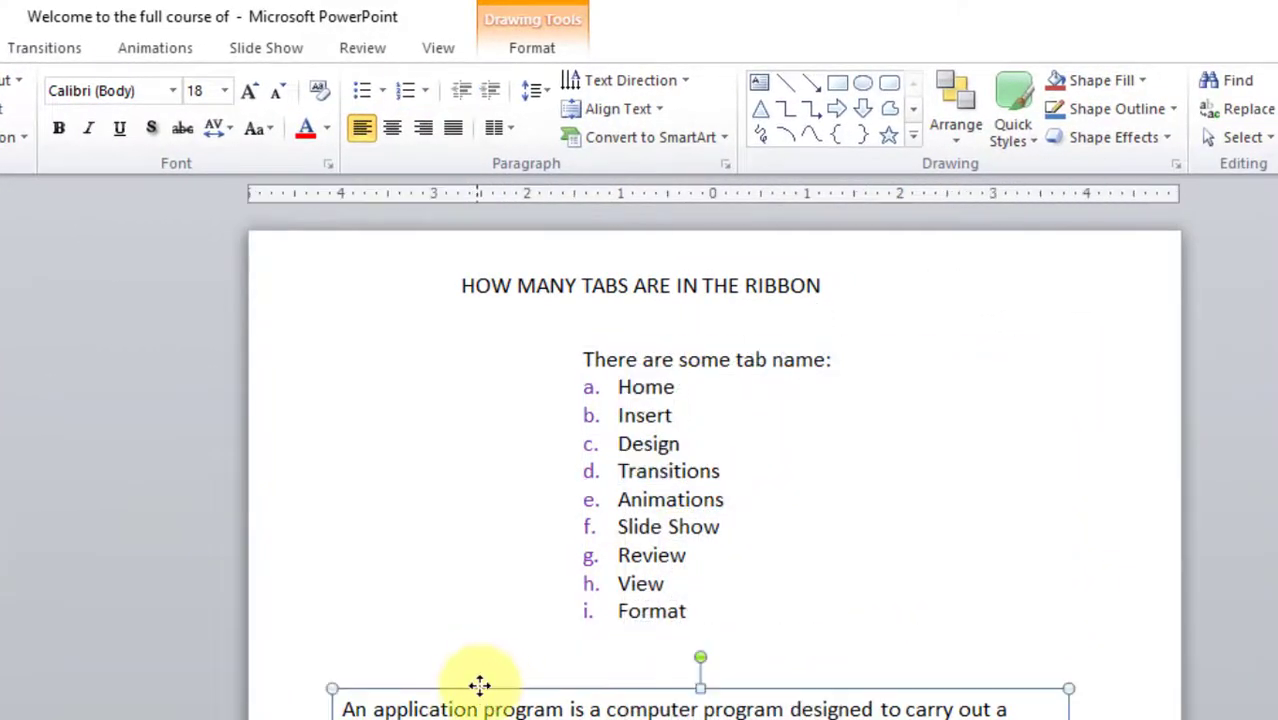
{"action": "left_click", "coordinate": [474, 667]}
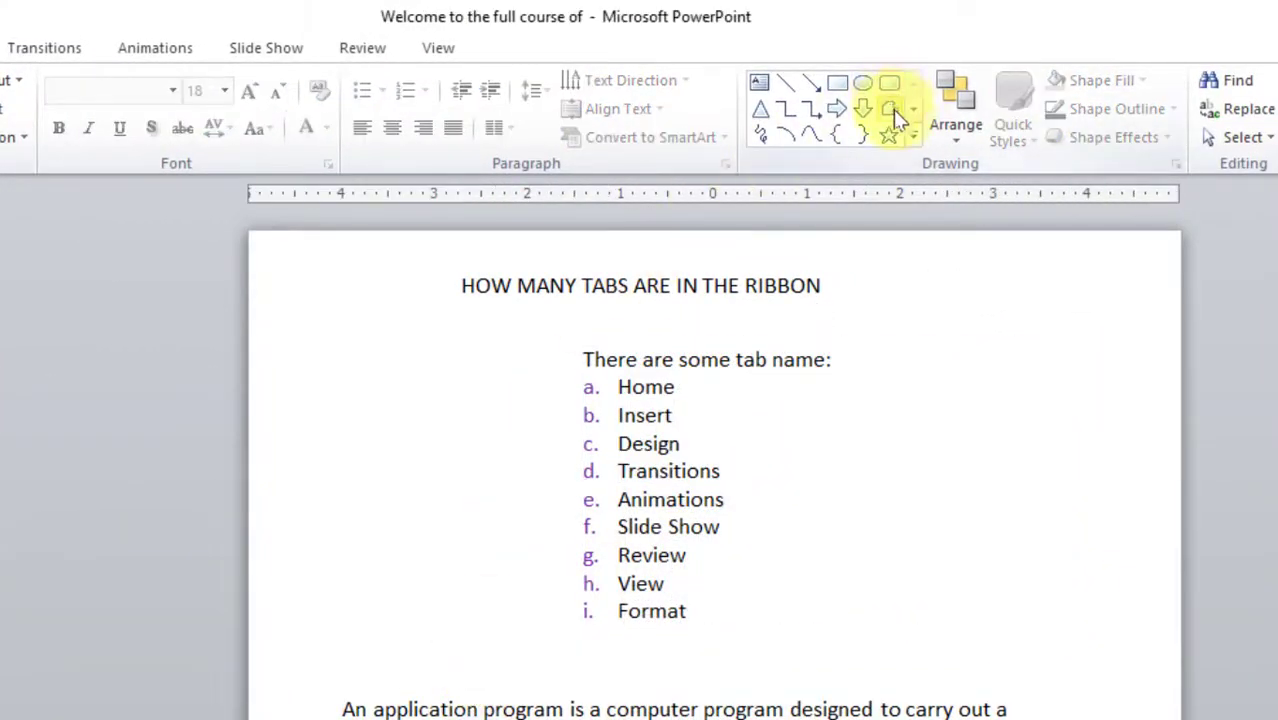
{"action": "left_click", "coordinate": [762, 90]}
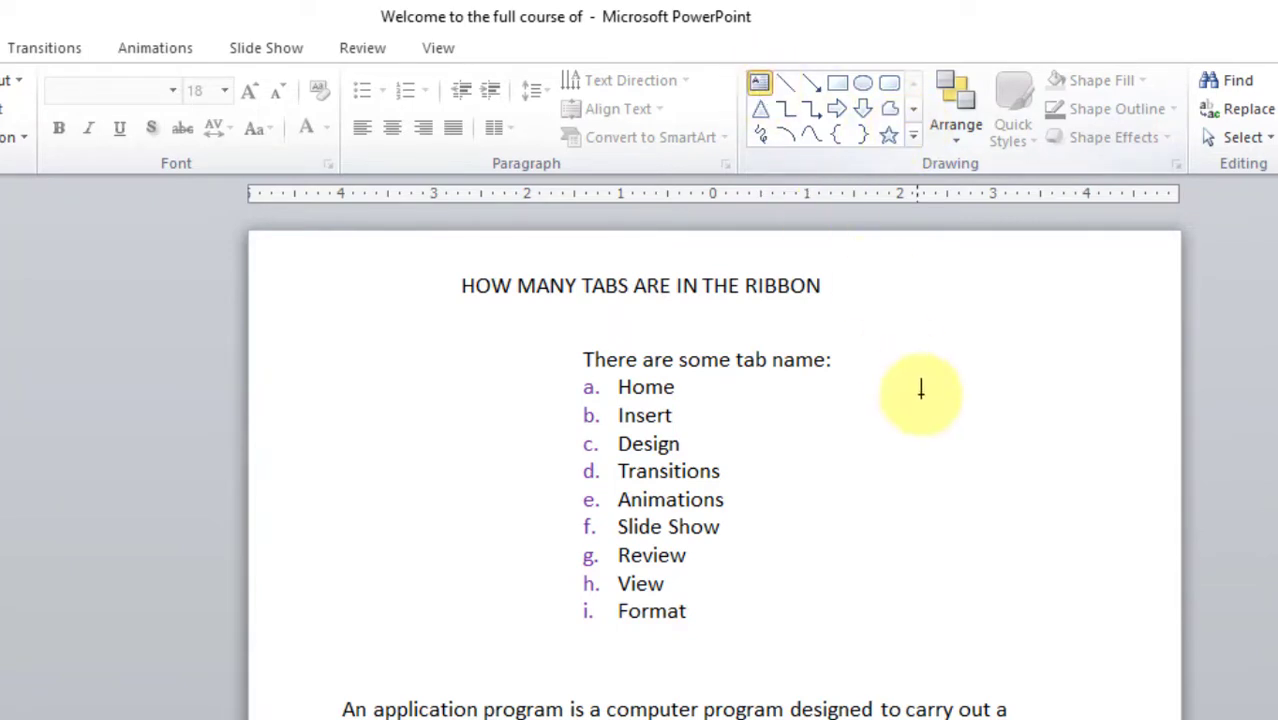
{"action": "mouse_move", "coordinate": [924, 362]}
{"action": "left_mouse_down"}
{"action": "mouse_move", "coordinate": [1033, 419]}
{"action": "mouse_move", "coordinate": [1080, 425]}
{"action": "left_mouse_up"}
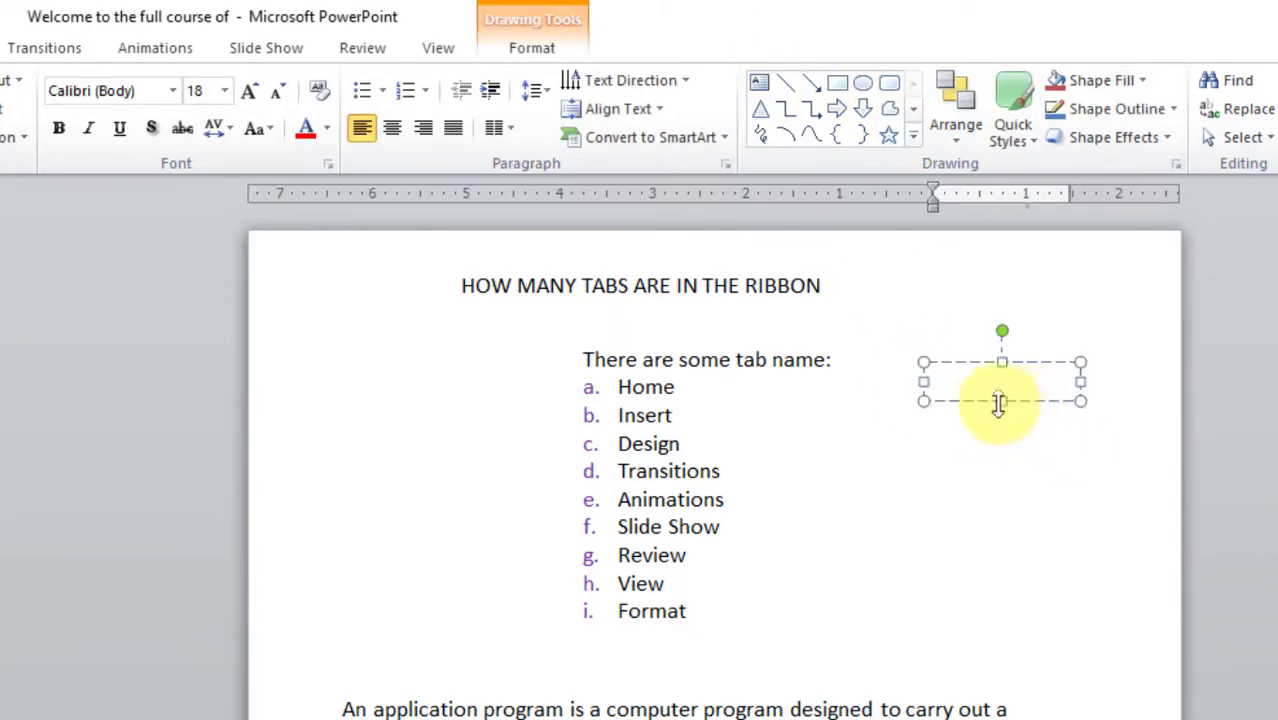
{"action": "key", "text": "ctrl+v"}
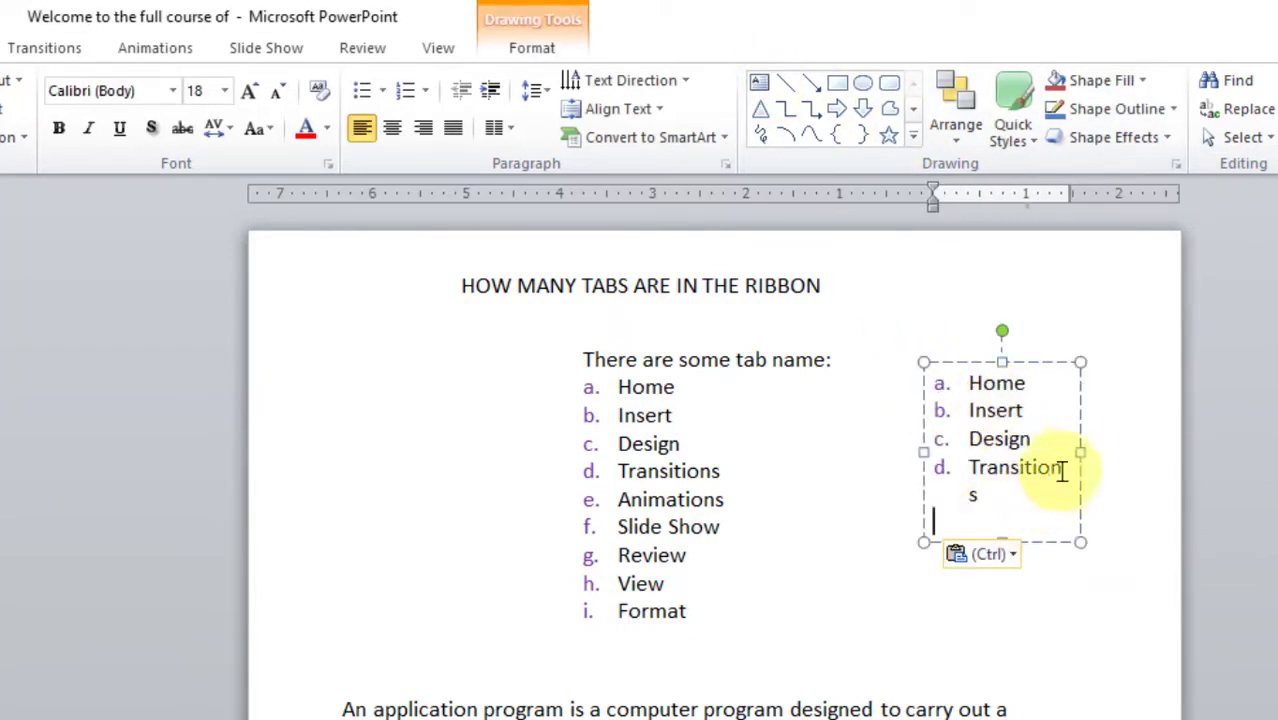
{"action": "left_click_drag", "start_coordinate": [1081, 450], "coordinate": [1134, 440]}
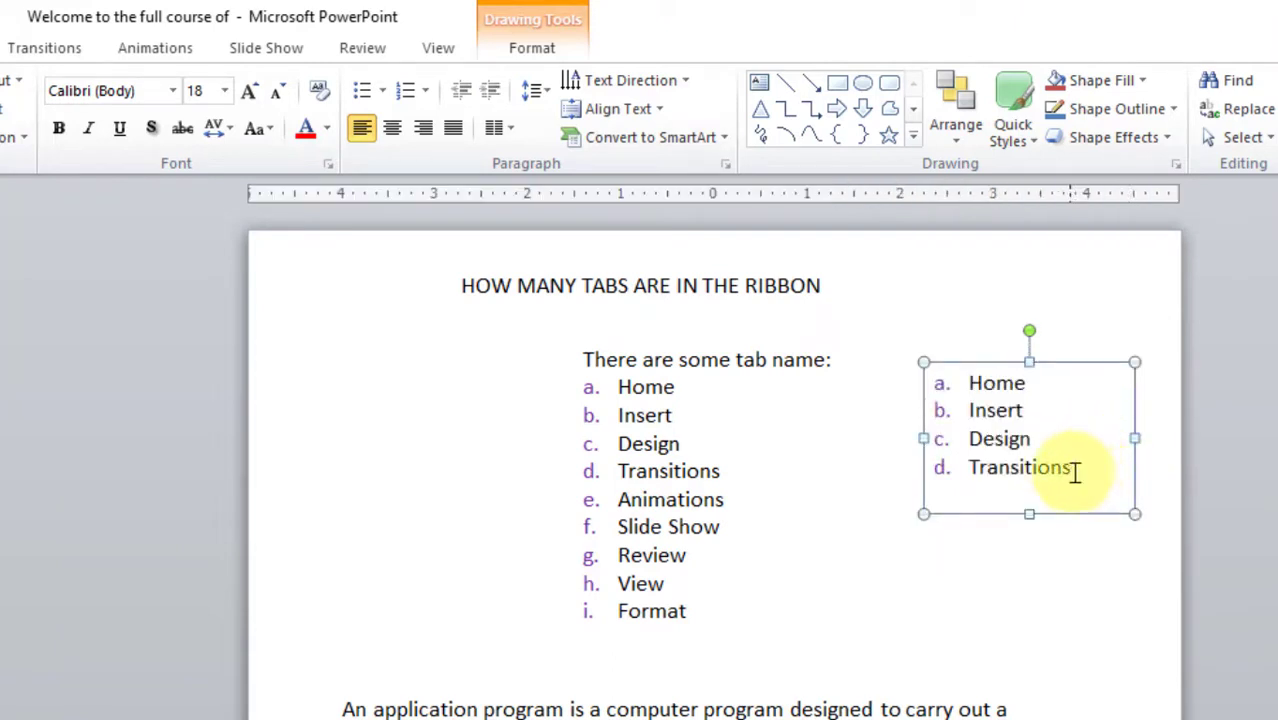
- Convert the four pasted items to a vertical SmartArt list with a picture placeholder beside each item, and enlarge the graphic downward
{"action": "left_click_drag", "start_coordinate": [1076, 469], "coordinate": [924, 380]}
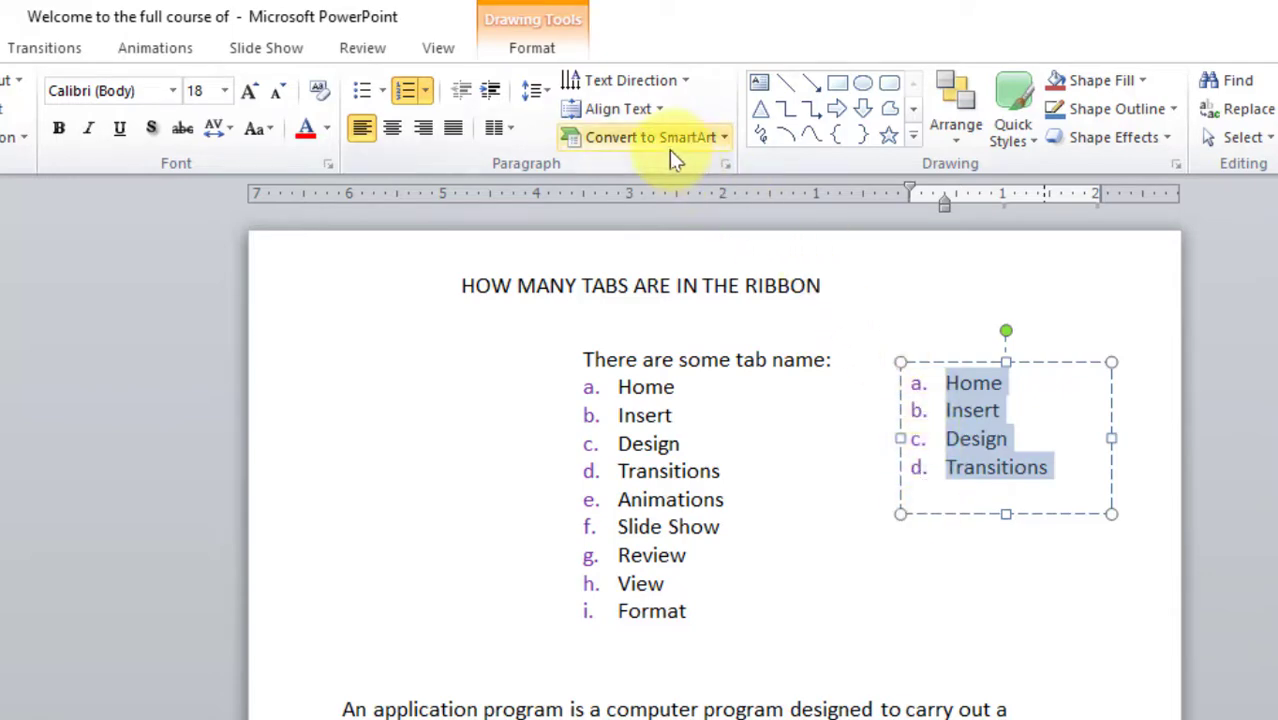
{"action": "left_click", "coordinate": [721, 140]}
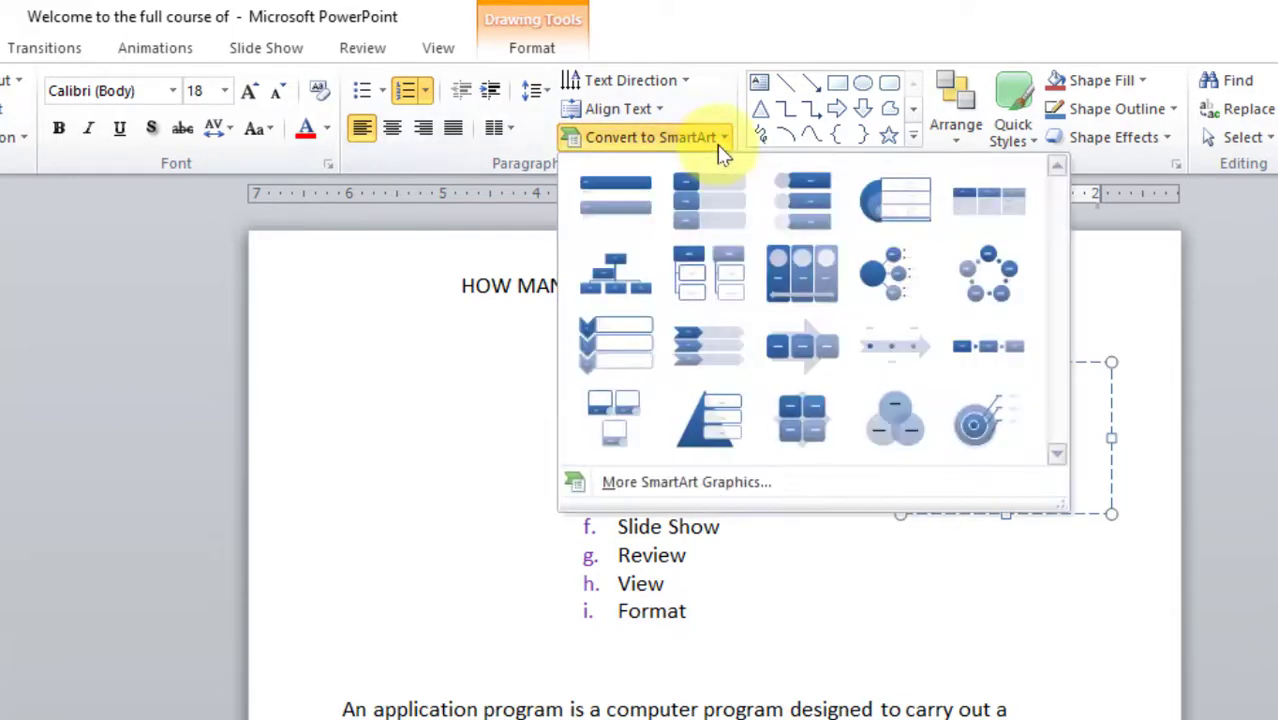
{"action": "left_click", "coordinate": [773, 215]}
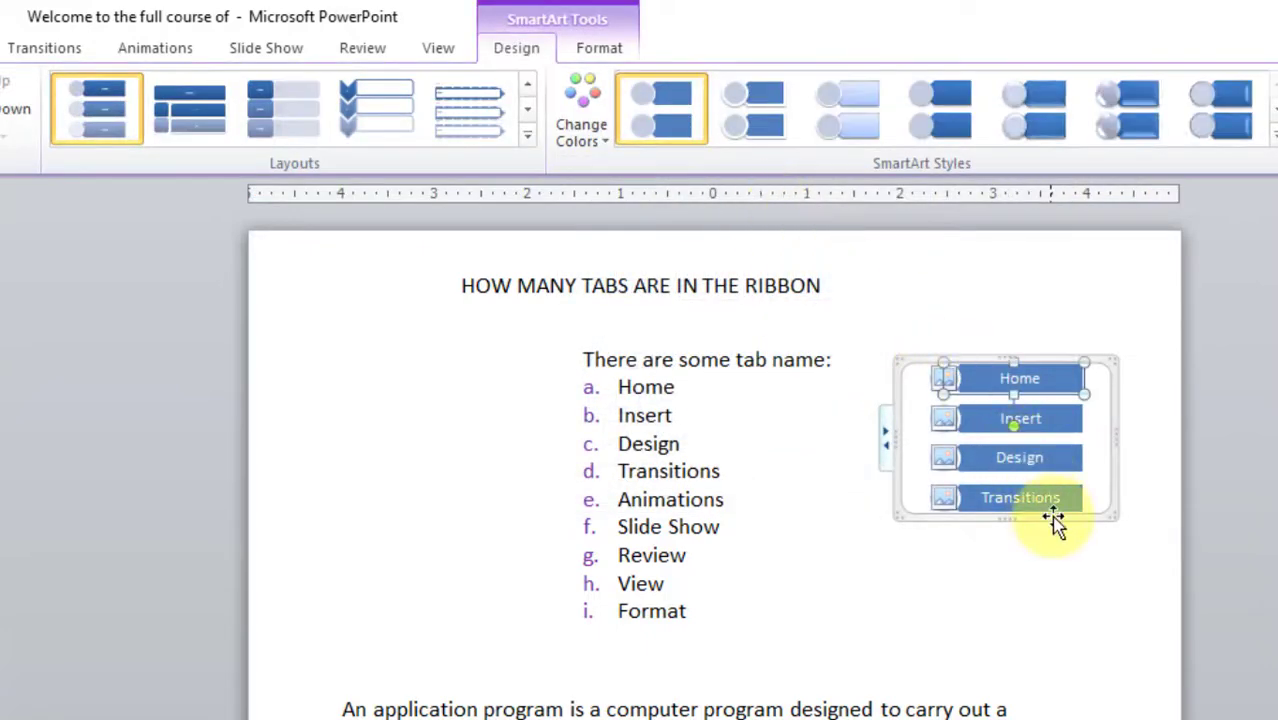
{"action": "left_click", "coordinate": [1018, 505]}
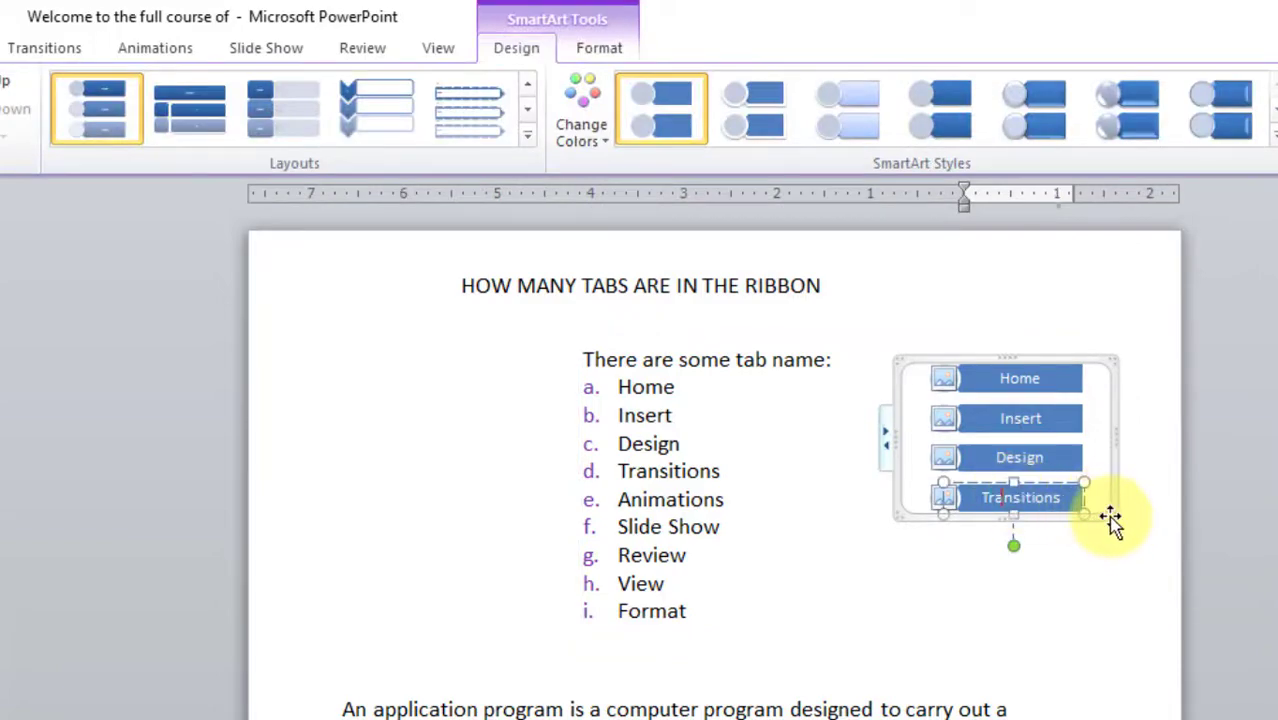
{"action": "left_click_drag", "start_coordinate": [1112, 518], "coordinate": [1155, 648]}
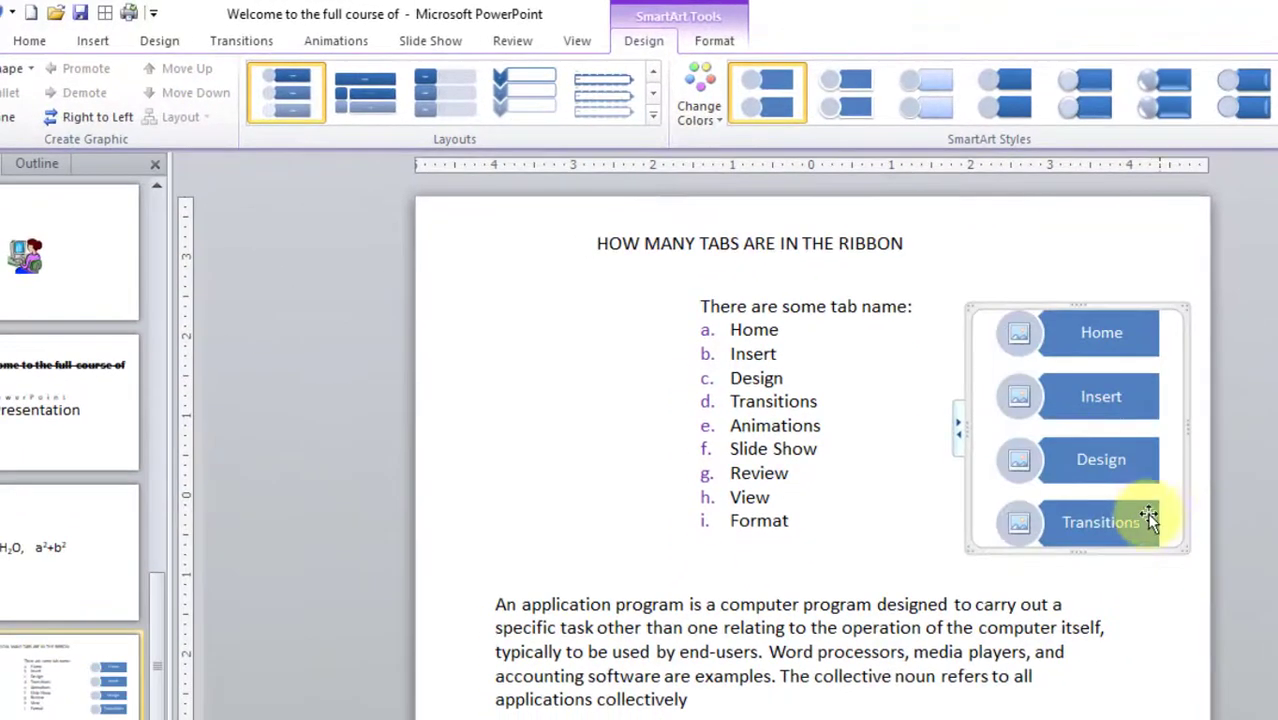
- View the picture chooser for the SmartArt's Home item, leave it without inserting a picture, and deselect the graphic
{"action": "left_click", "coordinate": [1018, 338]}
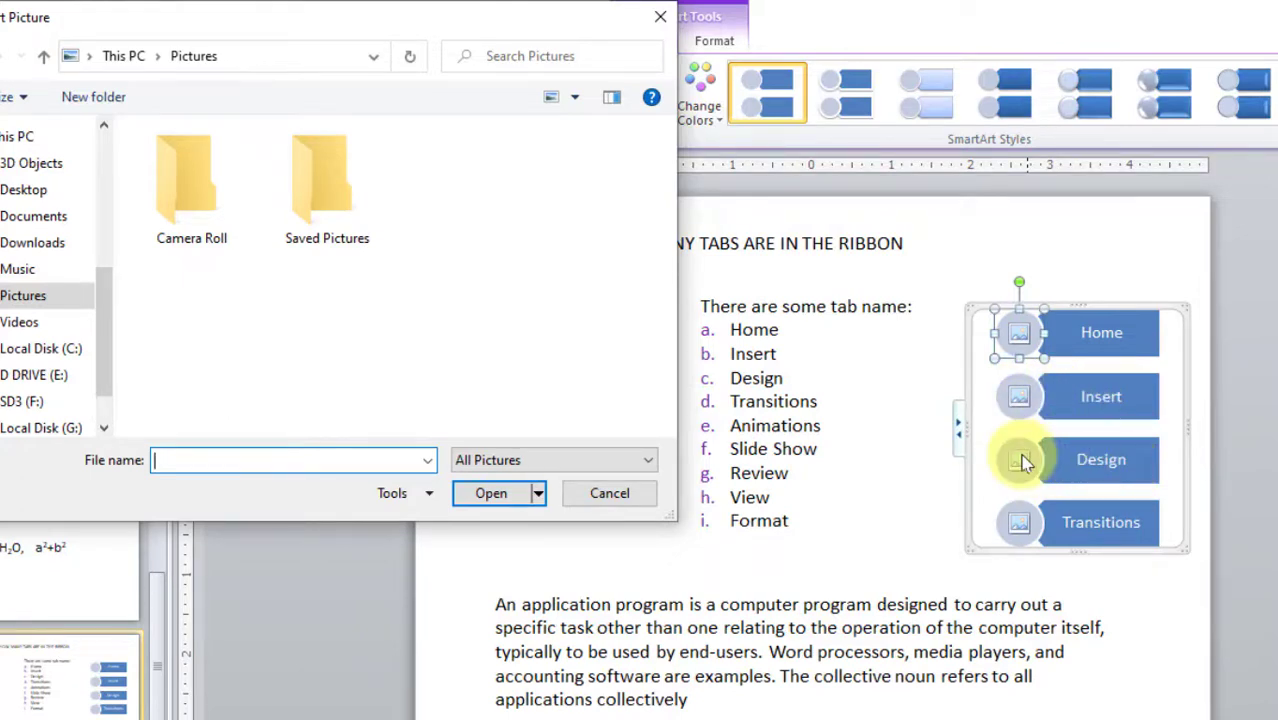
{"action": "left_click", "coordinate": [610, 493]}
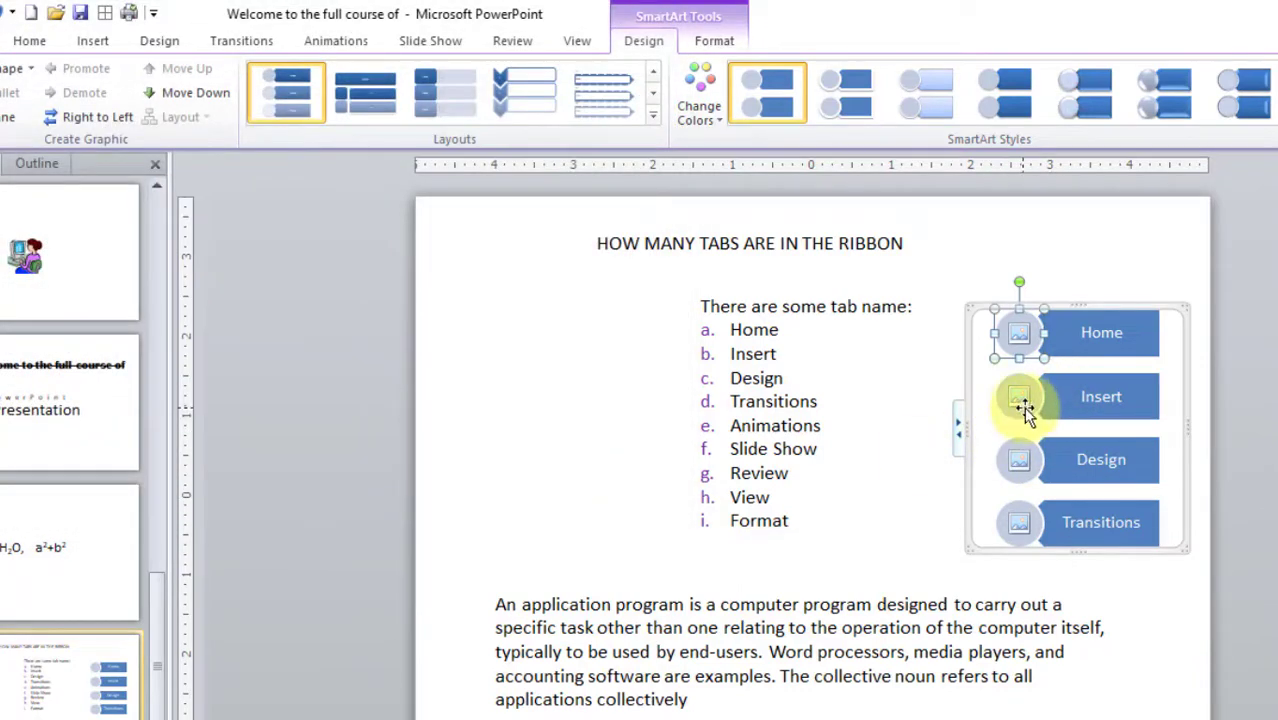
{"action": "left_click", "coordinate": [913, 240]}
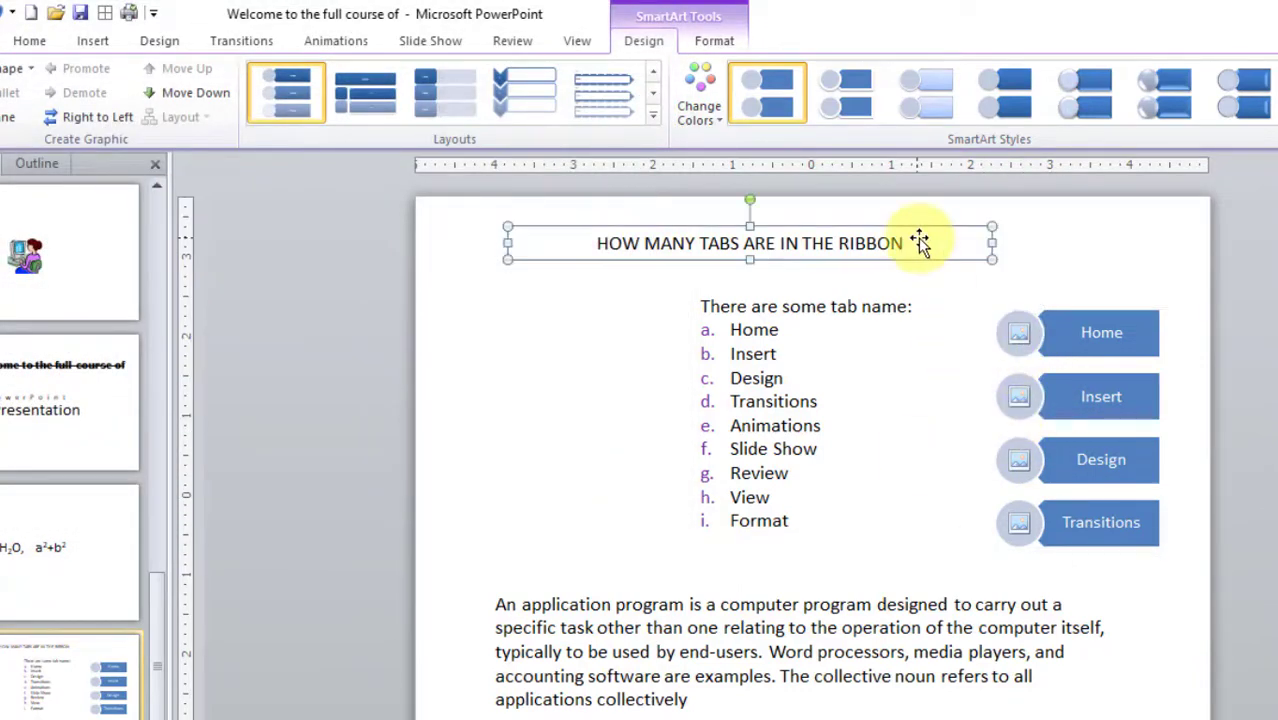
{"action": "left_click", "coordinate": [1048, 316]}
{"action": "double_click", "coordinate": [1041, 297]}
{"action": "left_click", "coordinate": [1013, 240]}
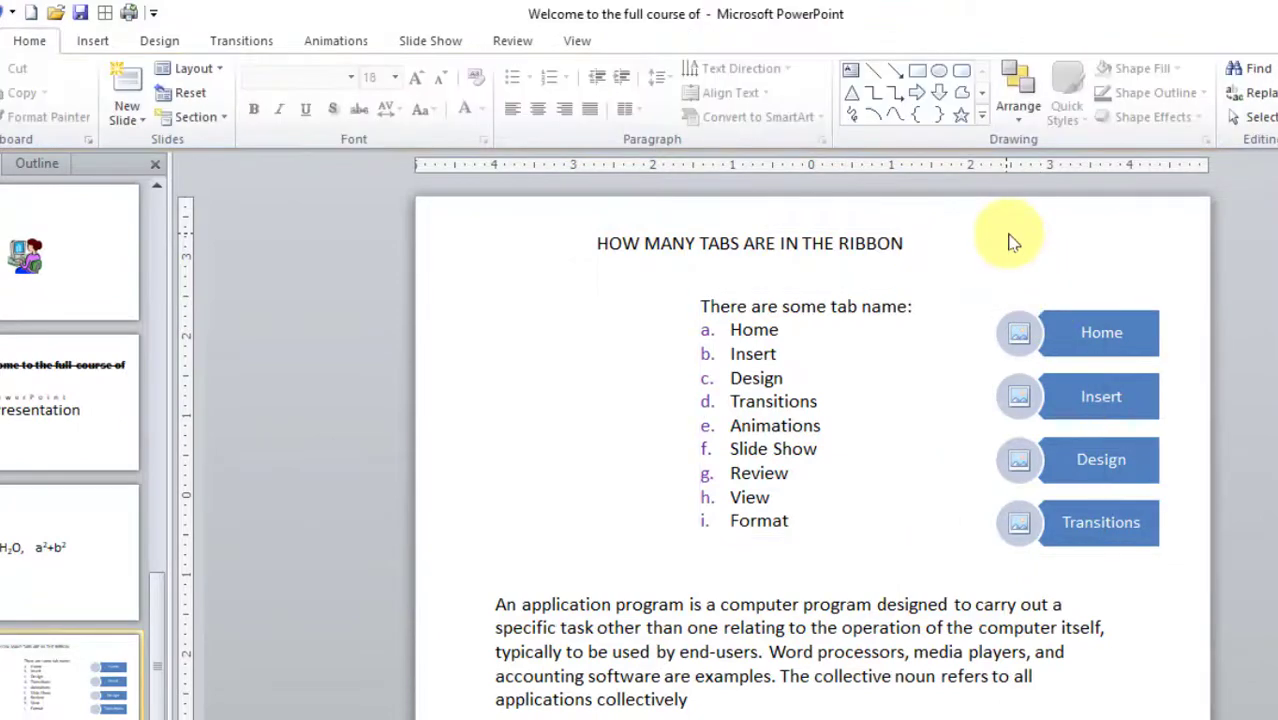